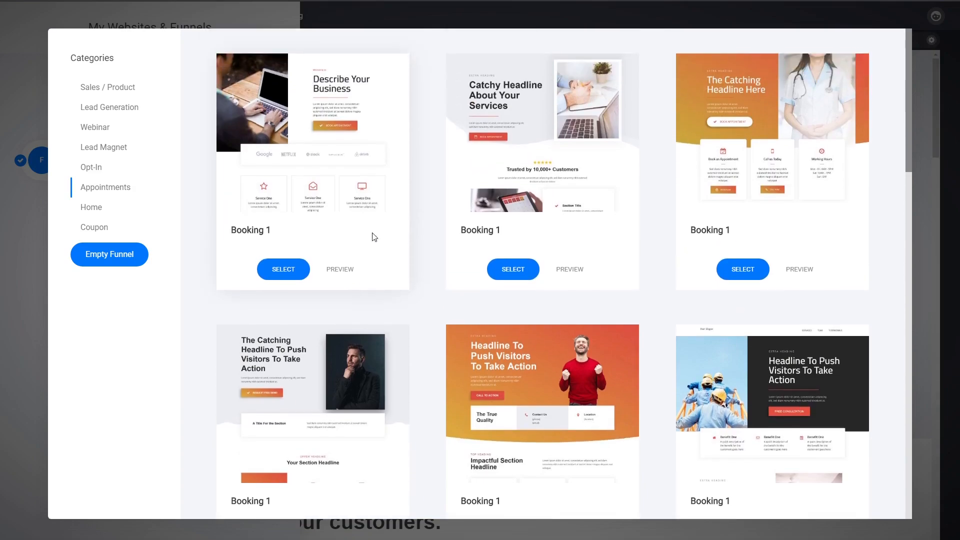
- Preview the first Booking 1 funnel template and look through the other Appointments templates
left_click(345, 270)
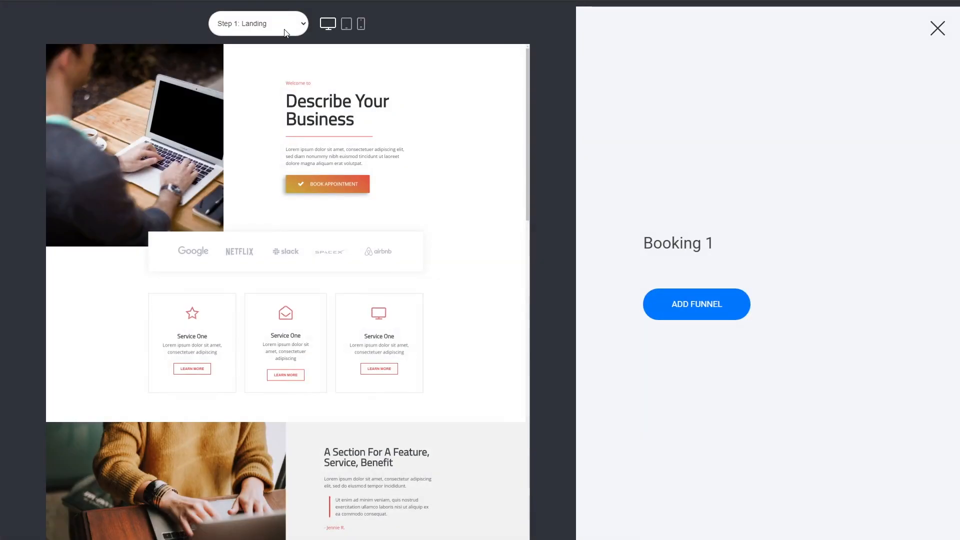
left_click(937, 28)
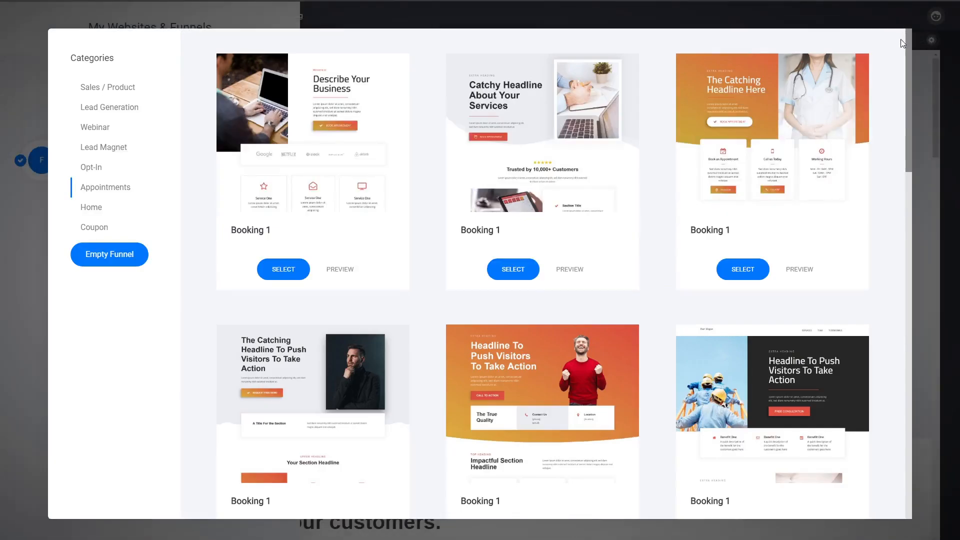
scroll(659, 308, "down", 7)
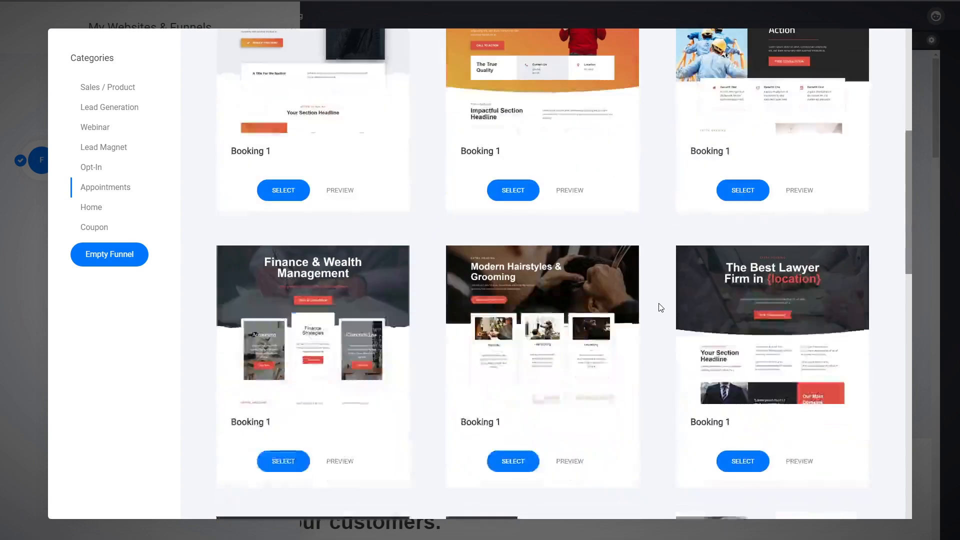
scroll(659, 308, "up", 7)
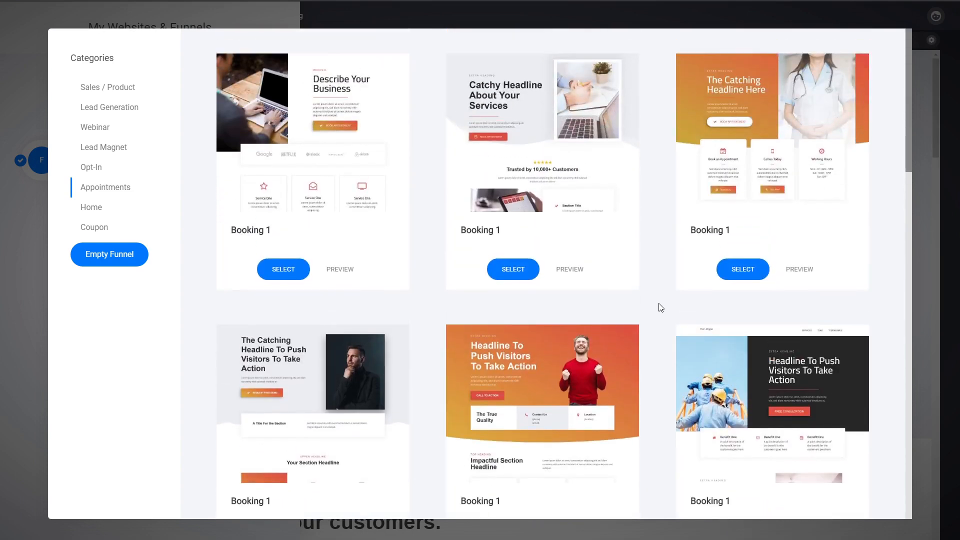
- Create a funnel from the first Booking 1 template, skipping personalization, name it F2, and dismiss the introduction video
left_click(294, 271)
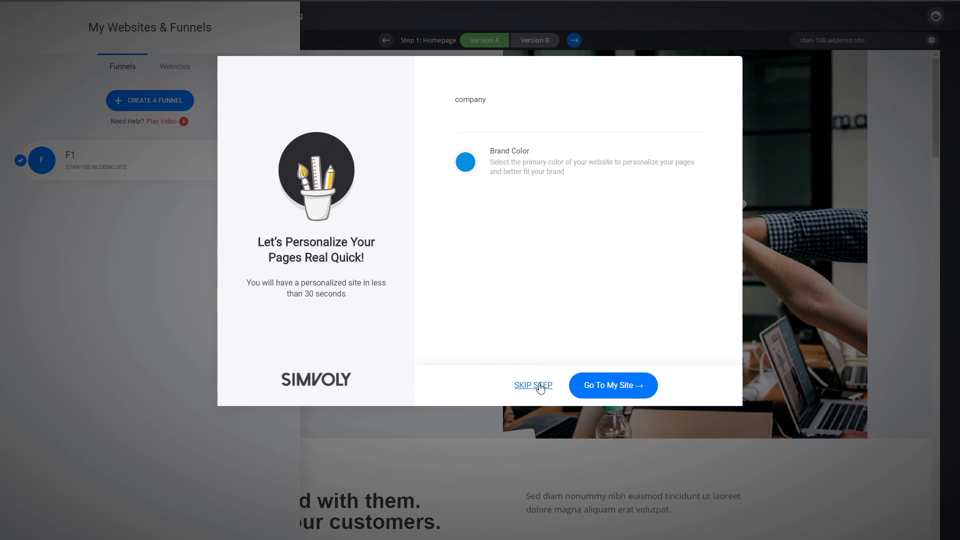
left_click(539, 385)
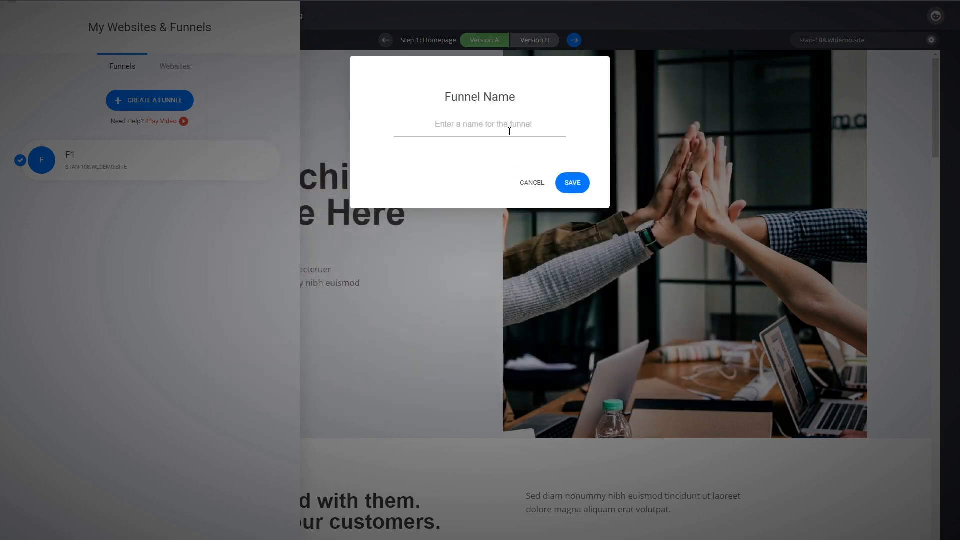
type("F2")
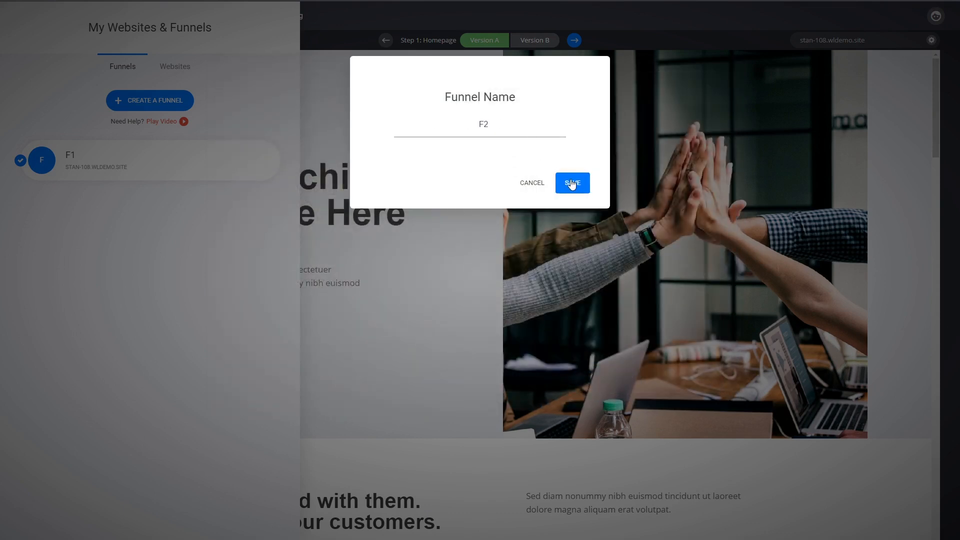
left_click(573, 183)
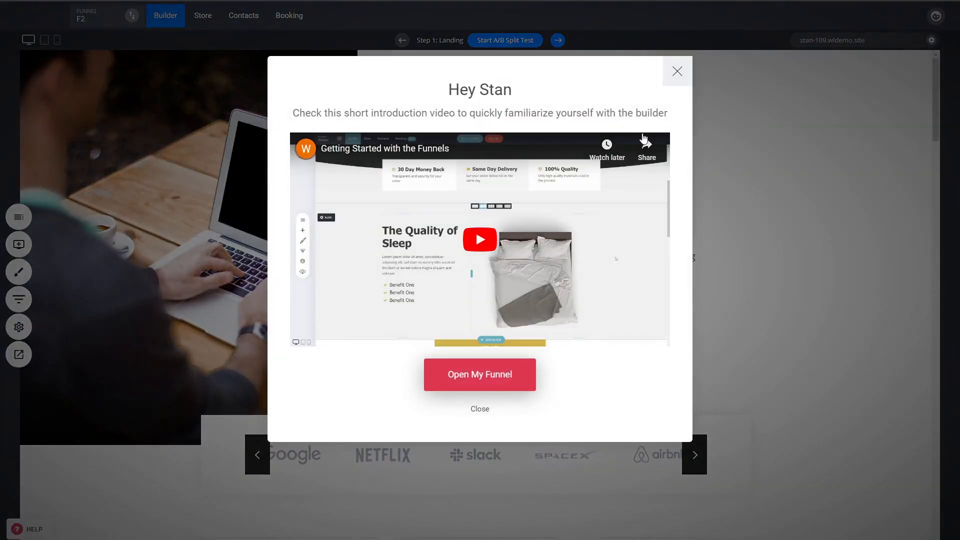
left_click(677, 80)
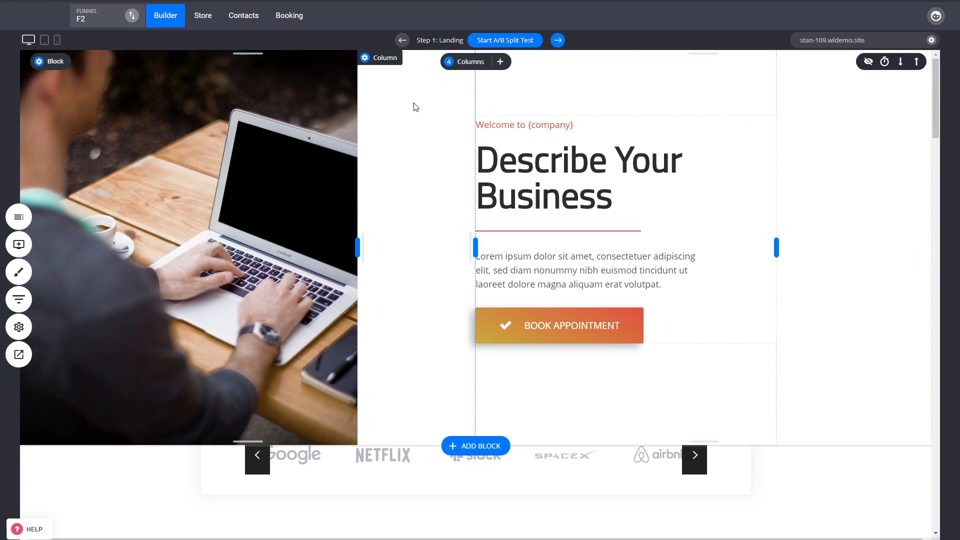
- Inspect the text formatting options of the "Describe Your Business" heading and the settings of the hero's Book Appointment button
left_click(640, 193)
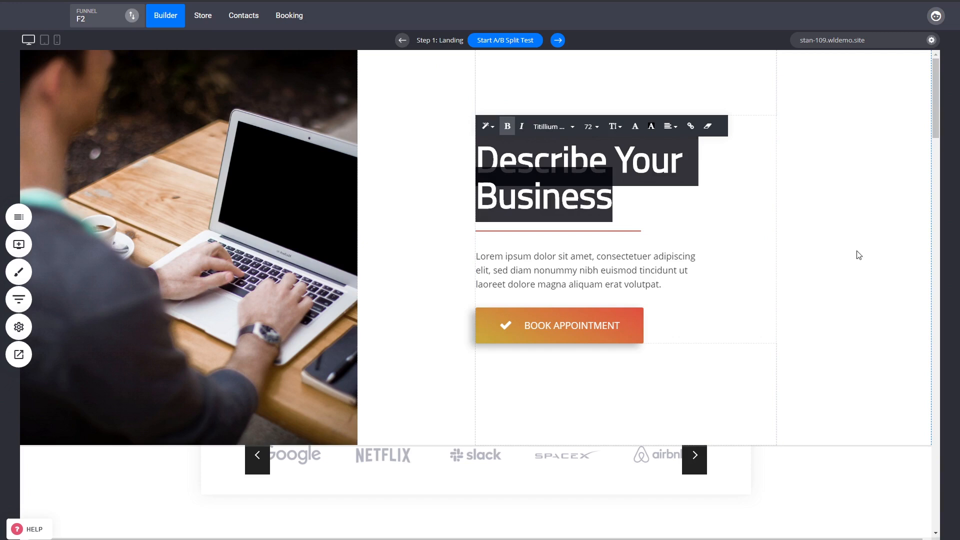
left_click(912, 265)
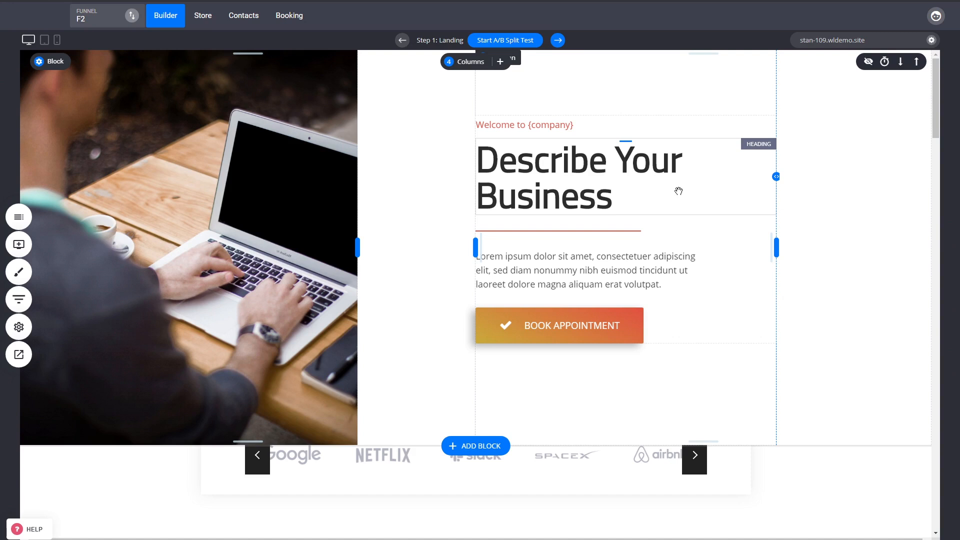
left_click(535, 332)
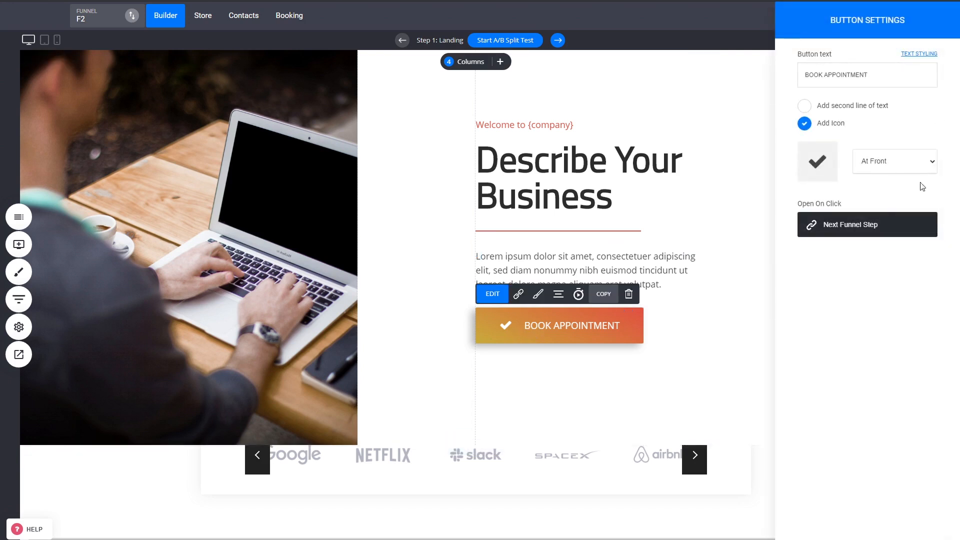
left_click(679, 226)
- Review the landing page's sections from the logos and services through the feature blocks, testimonials and team
scroll(866, 321, "down", 3)
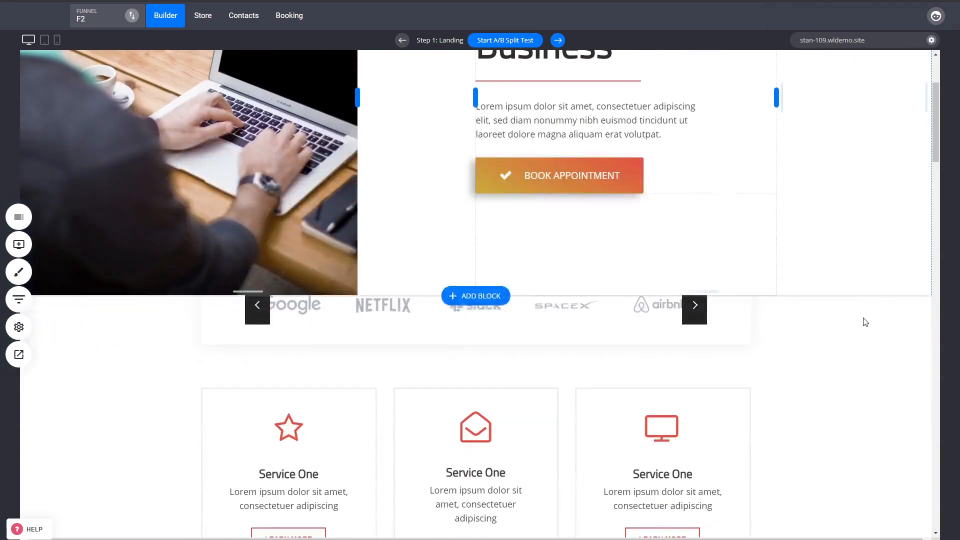
scroll(820, 385, "down", 5)
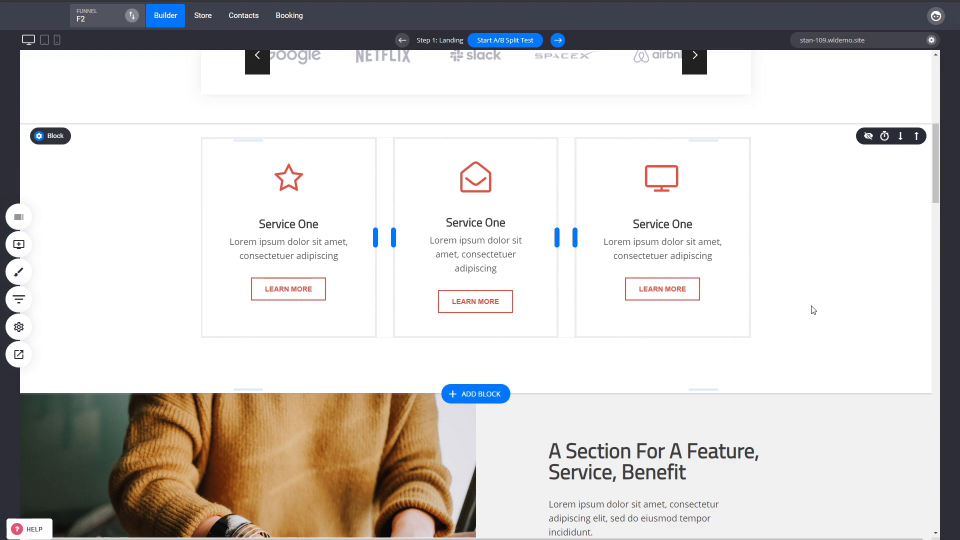
scroll(806, 311, "down", 5)
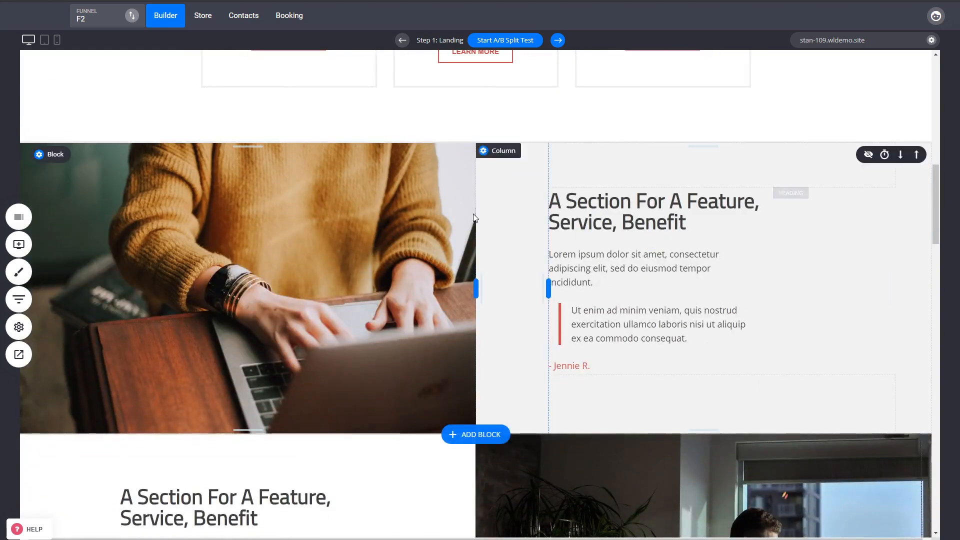
scroll(638, 408, "down", 5)
scroll(487, 390, "up", 5)
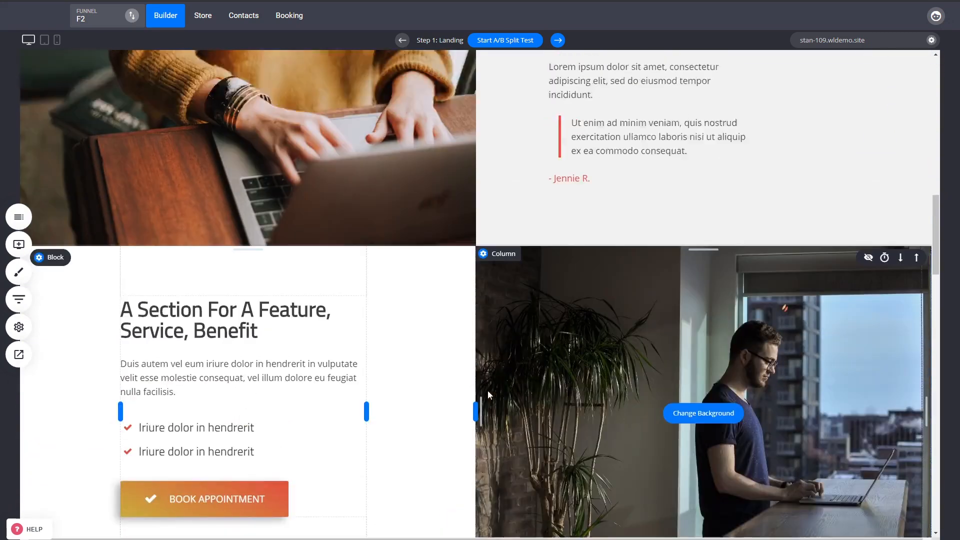
scroll(450, 265, "down", 4)
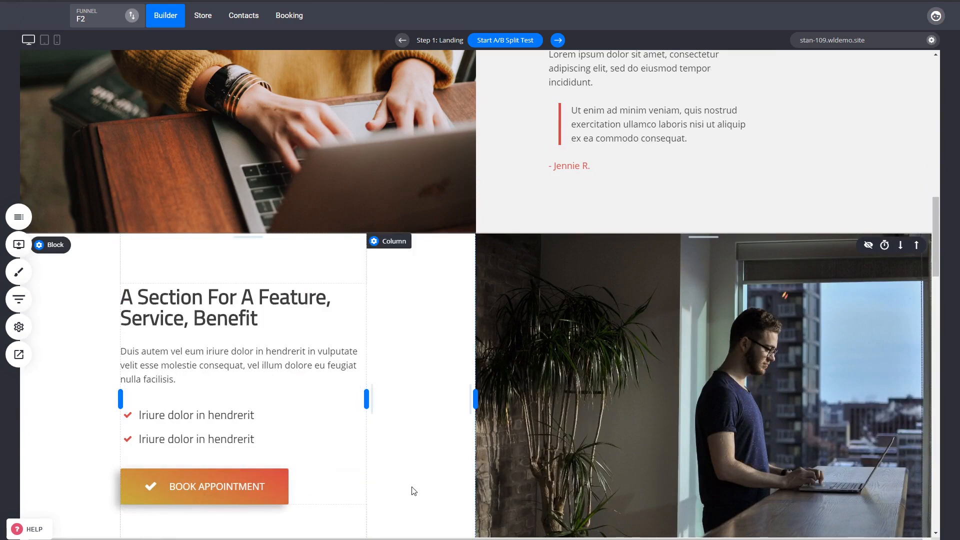
scroll(418, 507, "down", 6)
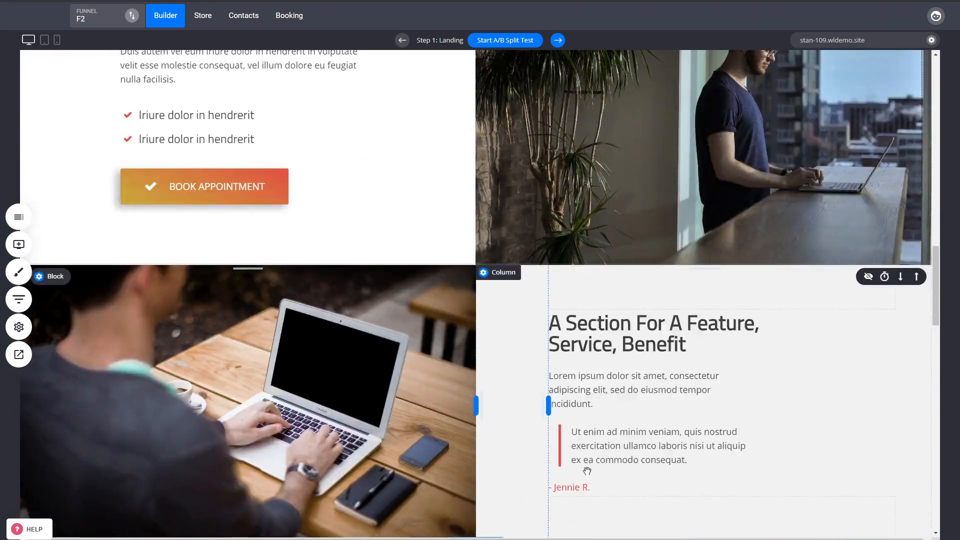
scroll(838, 368, "down", 5)
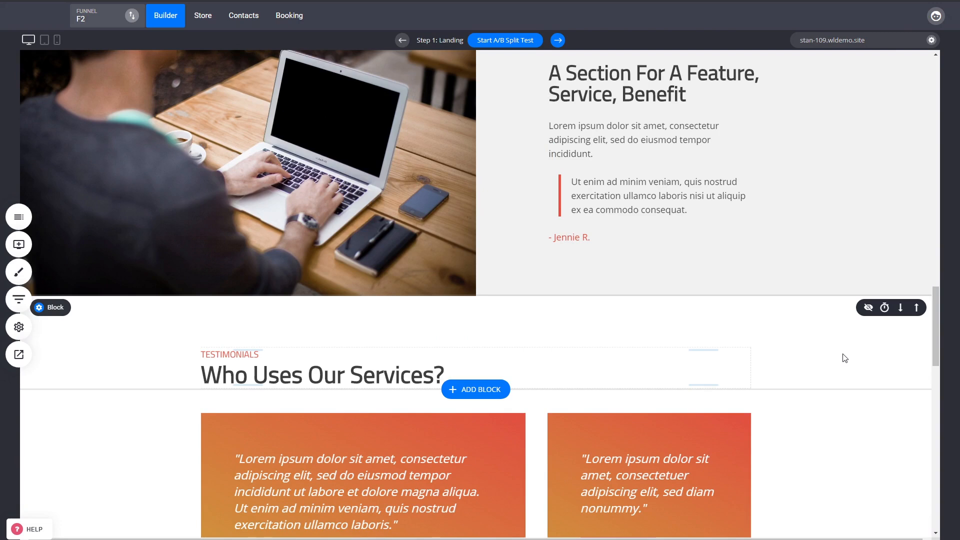
scroll(811, 355, "down", 4)
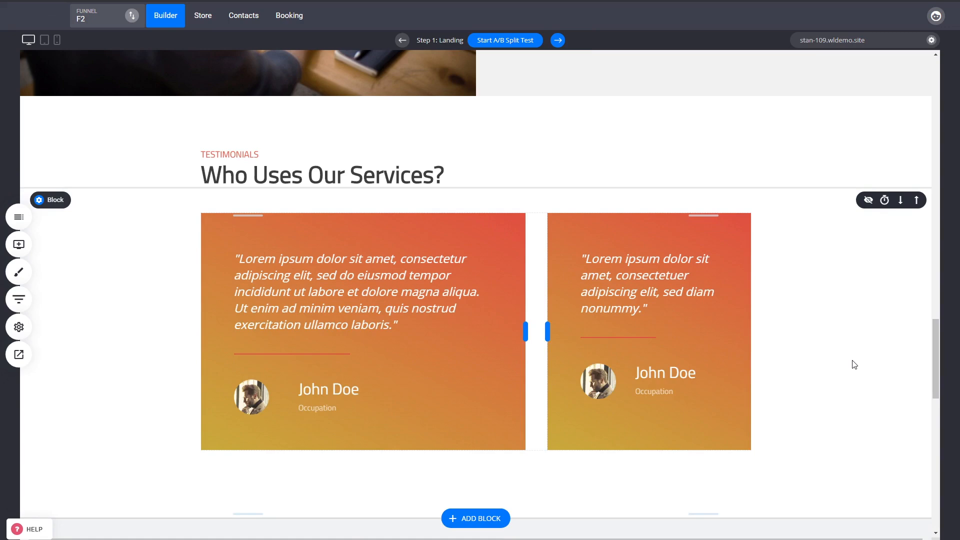
scroll(853, 364, "down", 5)
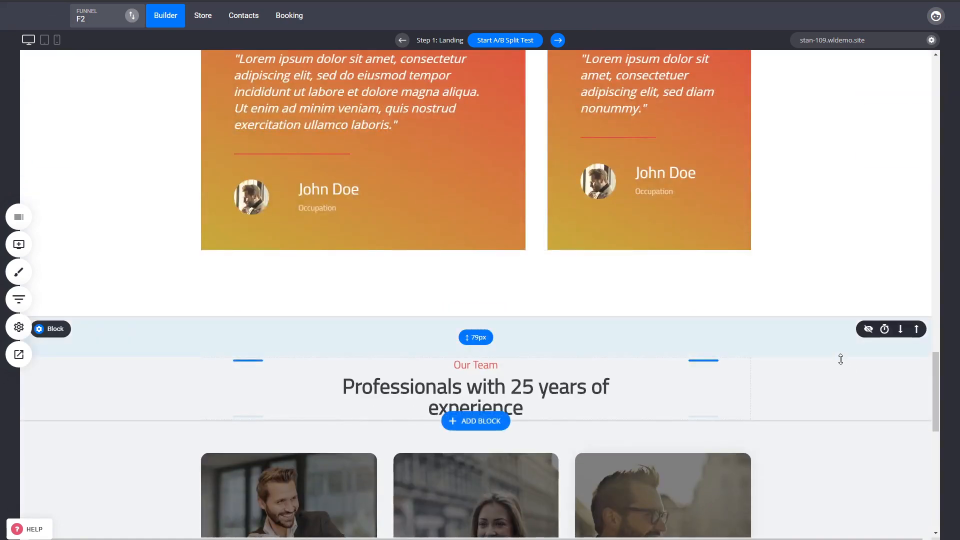
scroll(840, 360, "down", 5)
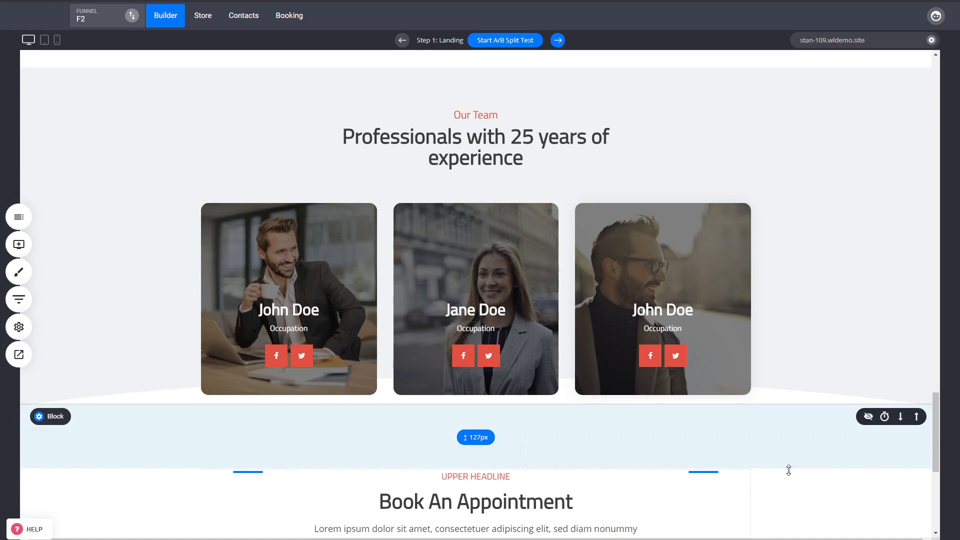
scroll(789, 468, "up", 5)
scroll(565, 365, "up", 5)
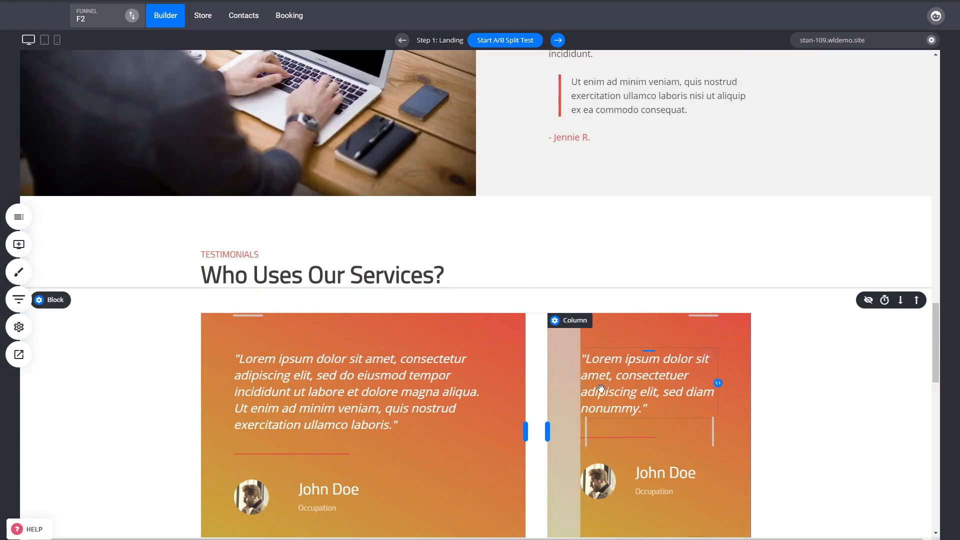
scroll(568, 406, "down", 7)
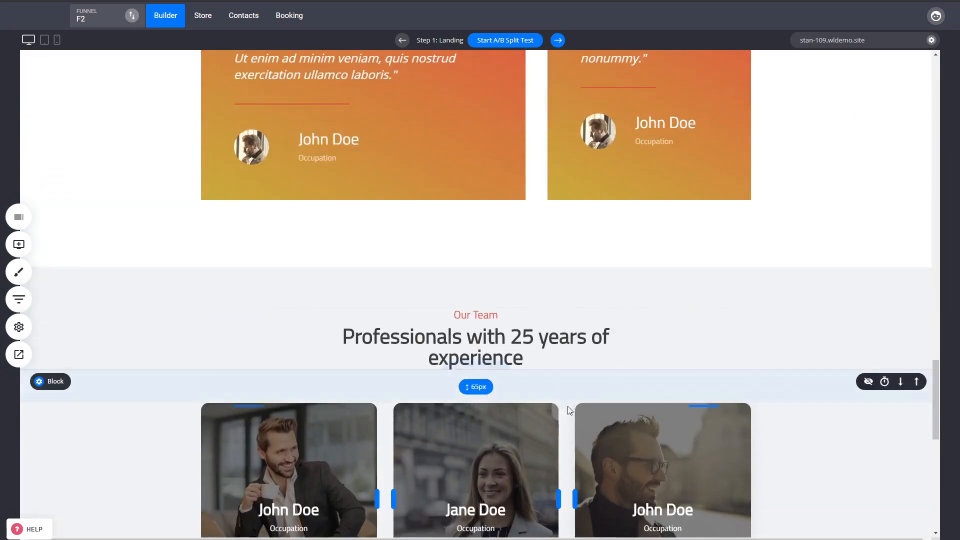
- Copy the testimonial cards block and paste the duplicate alongside the original block under the "Who Uses Our Services?" heading
scroll(567, 406, "up", 5)
mouse_move(62, 209)
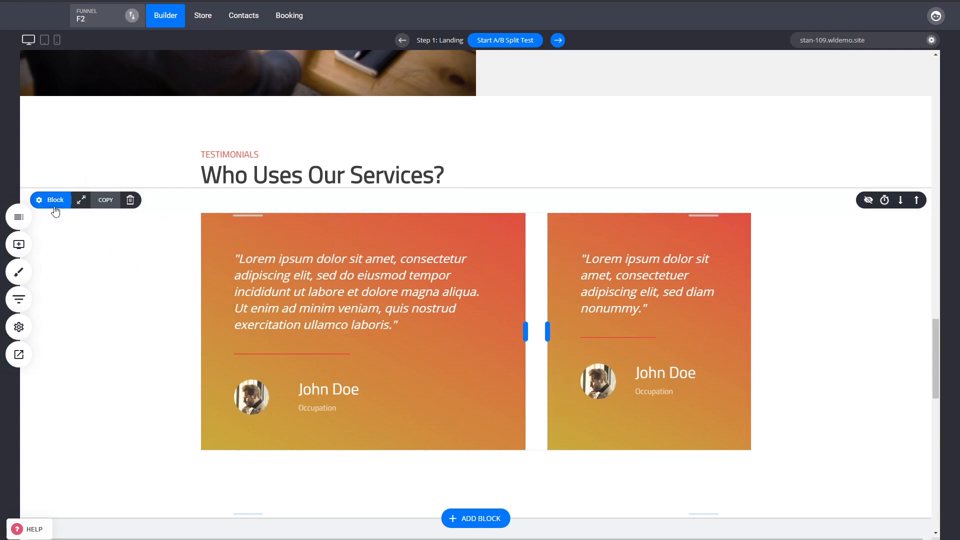
left_click(106, 201)
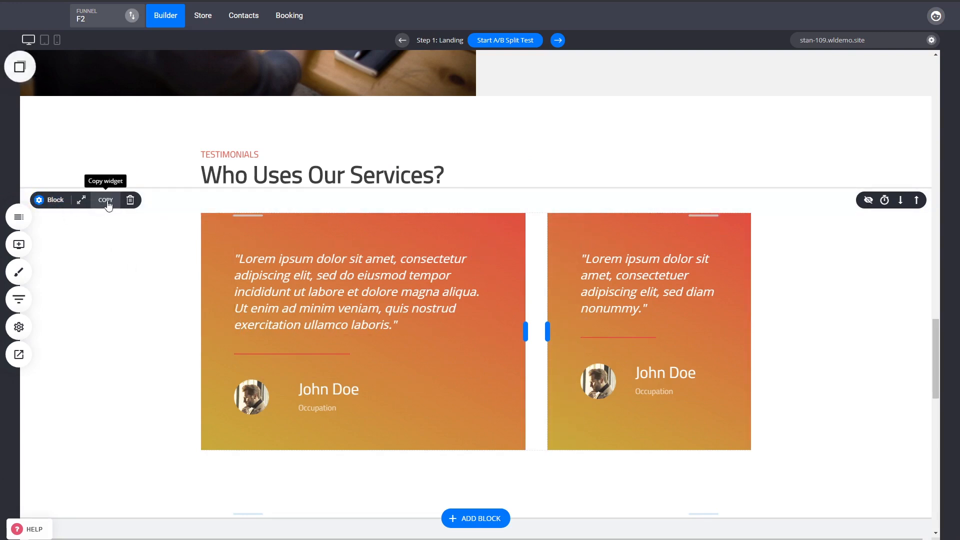
left_click(21, 66)
left_click_drag(62, 160, 439, 404)
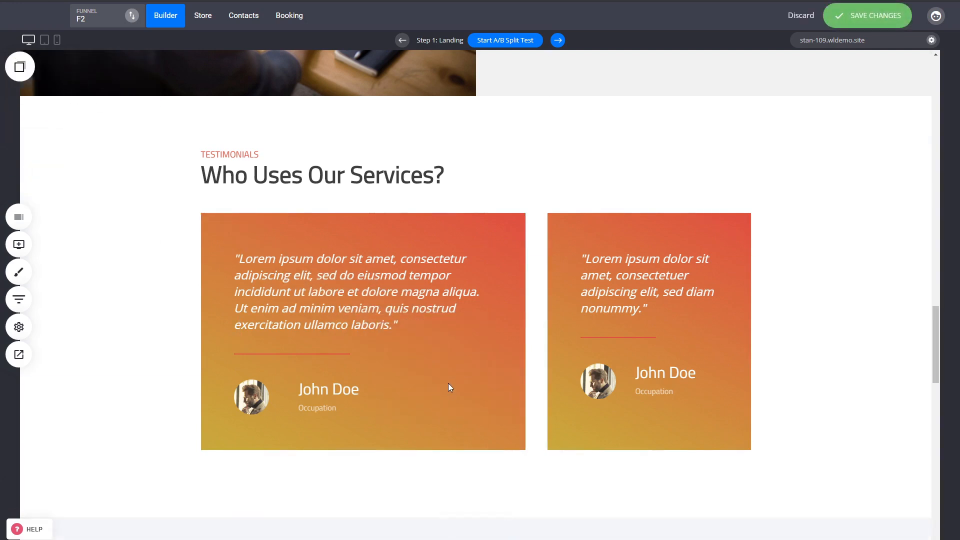
- Examine the duplicated testimonials and the team, Book An Appointment and footer sections of the landing page
scroll(371, 352, "down", 4)
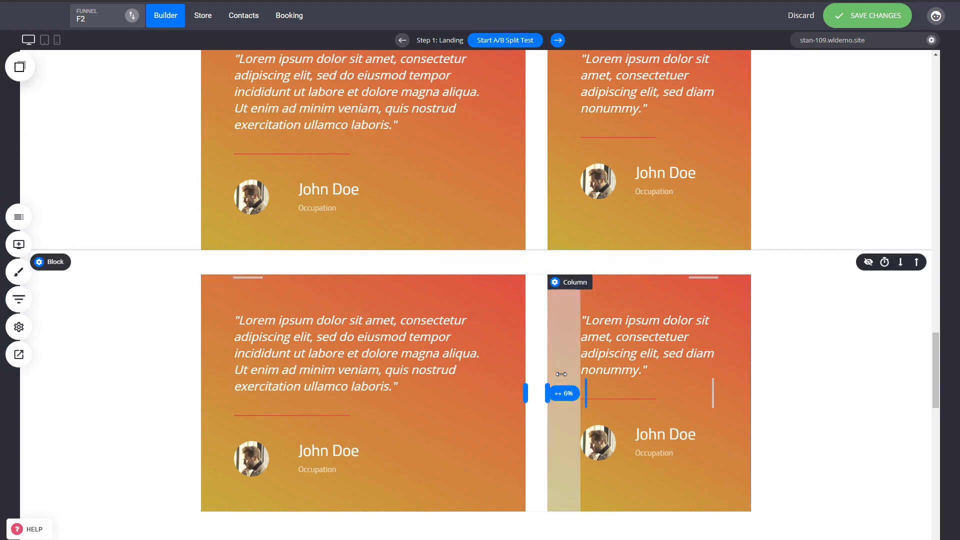
scroll(842, 399, "down", 15)
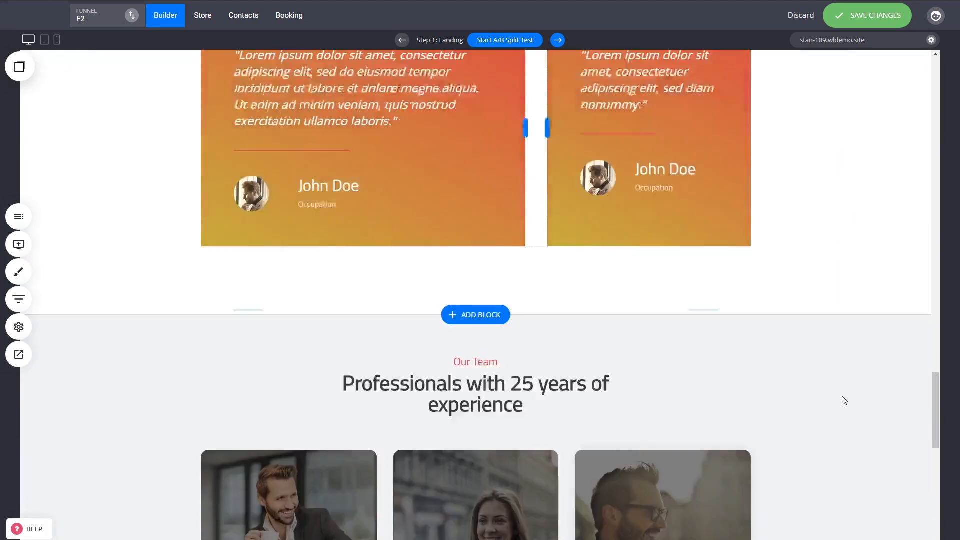
scroll(740, 319, "down", 4)
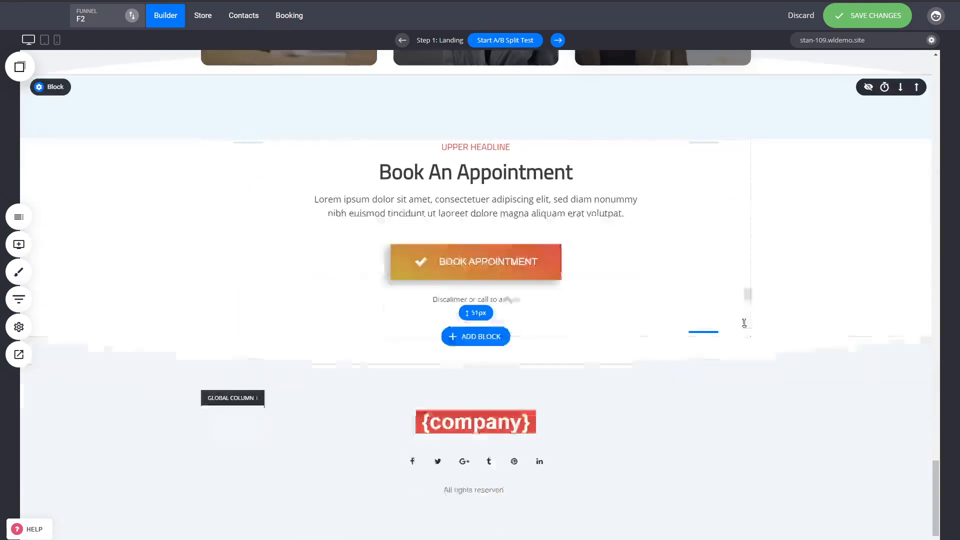
scroll(745, 297, "up", 3)
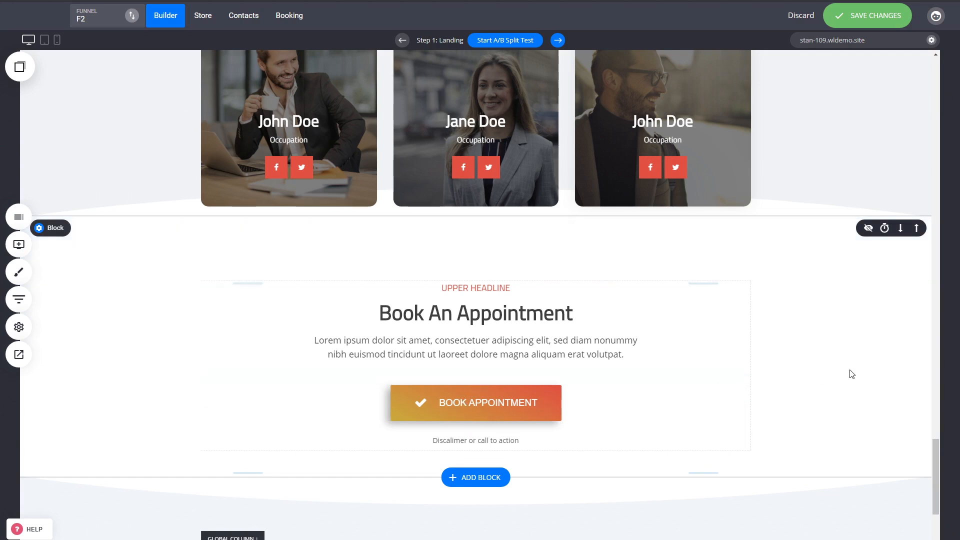
scroll(851, 373, "down", 3)
scroll(714, 372, "up", 5)
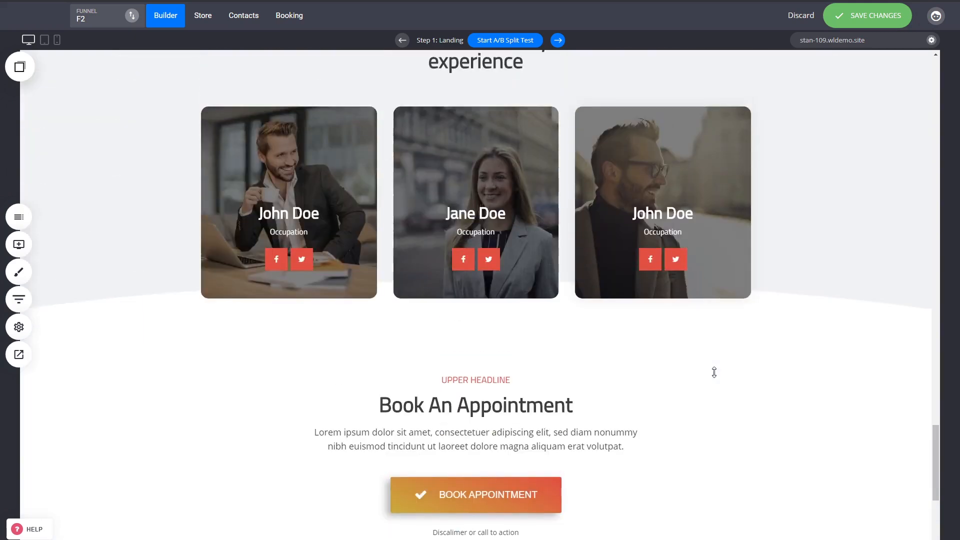
scroll(714, 372, "up", 10)
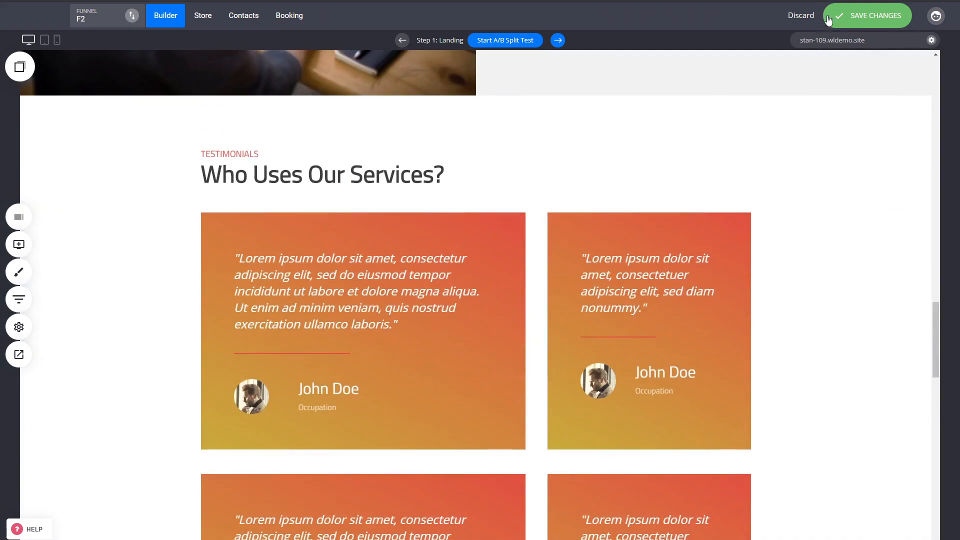
- Save the changes made to the landing page
left_click(829, 20)
scroll(833, 265, "up", 6)
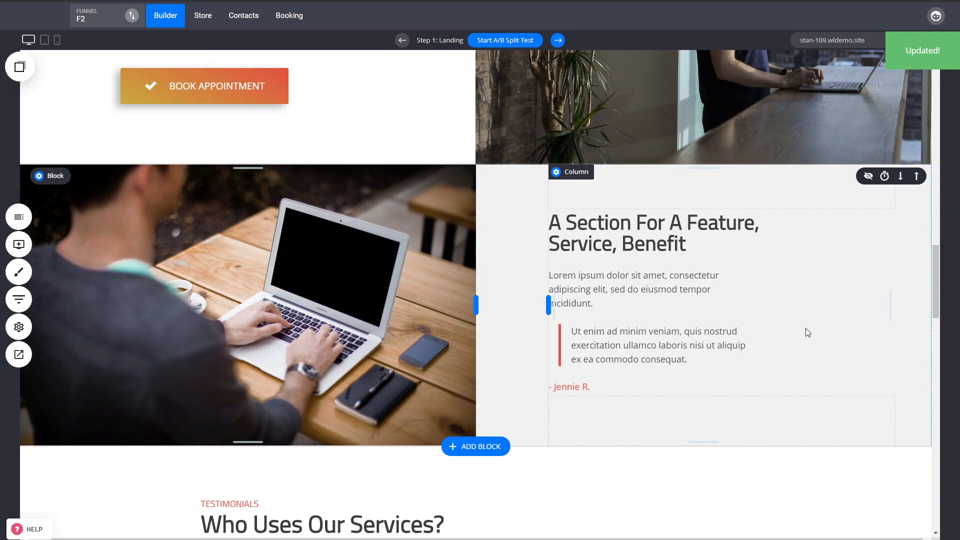
scroll(806, 332, "up", 10)
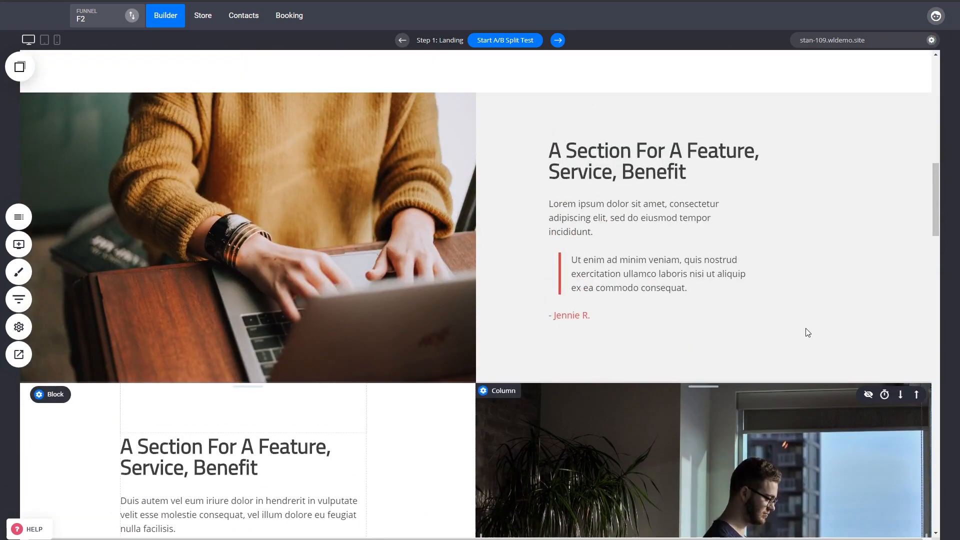
- Delete the feature block with the laptop photo directly above the testimonials section
scroll(805, 328, "down", 8)
mouse_move(90, 282)
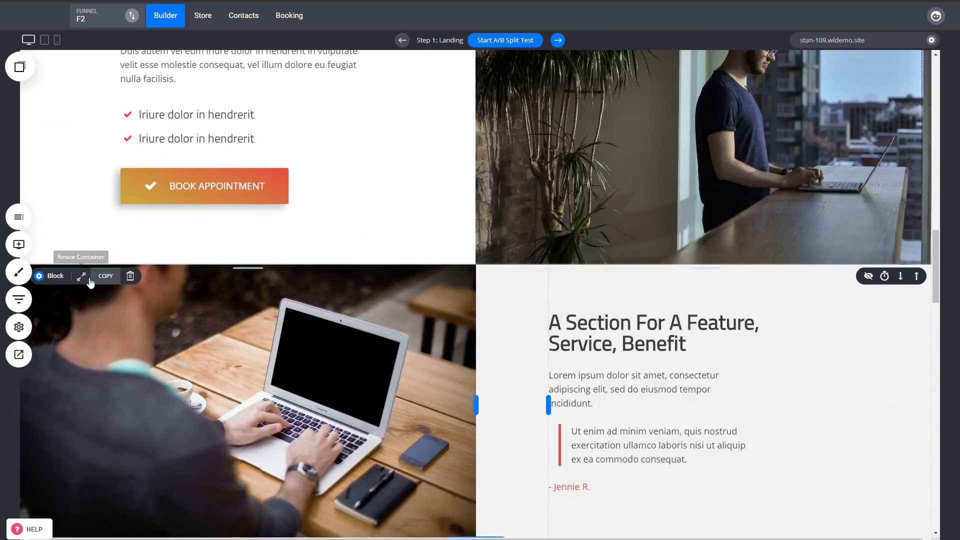
left_click(130, 275)
left_click(536, 244)
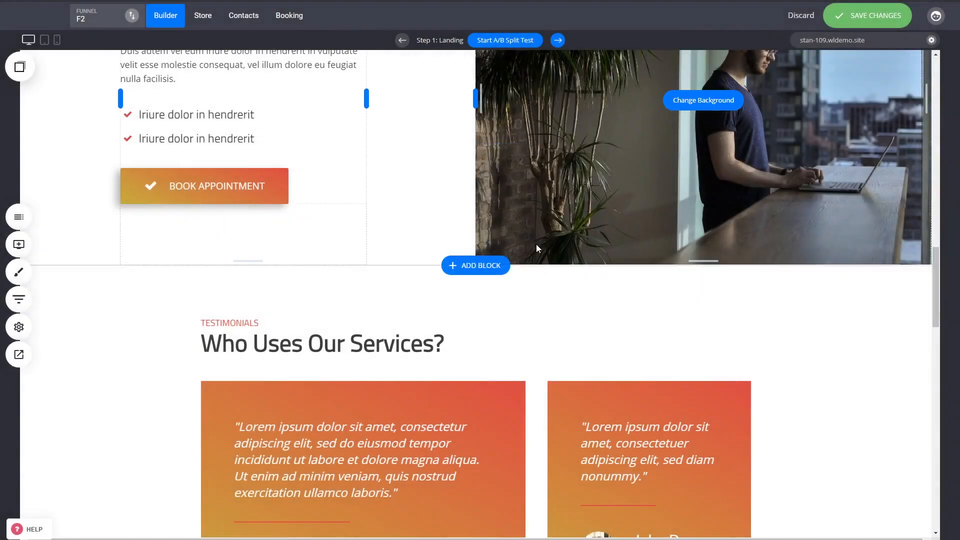
scroll(732, 331, "up", 11)
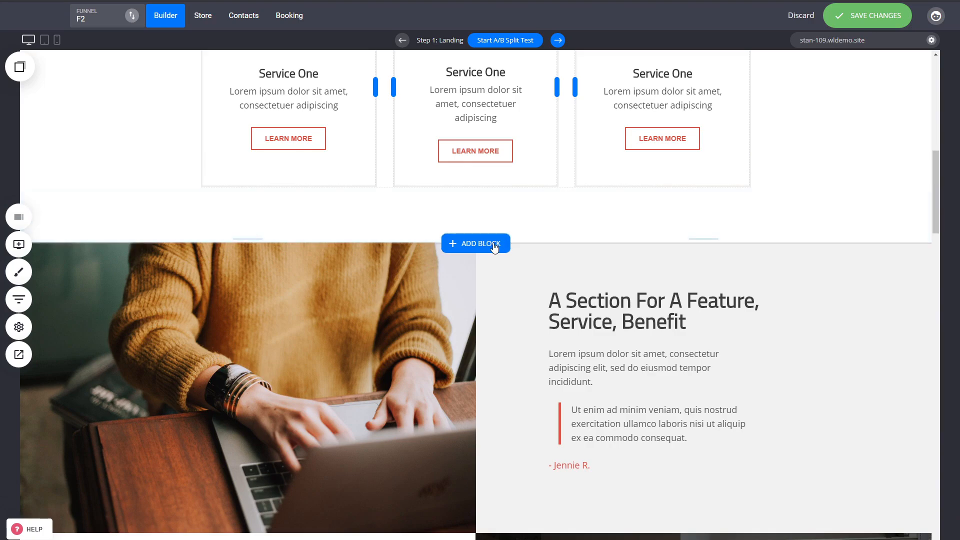
left_click(494, 245)
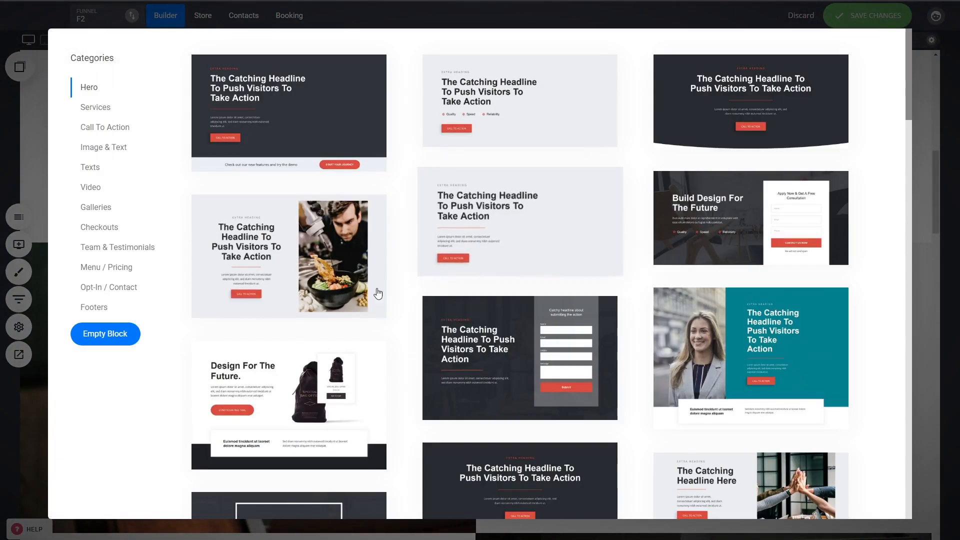
left_click(97, 209)
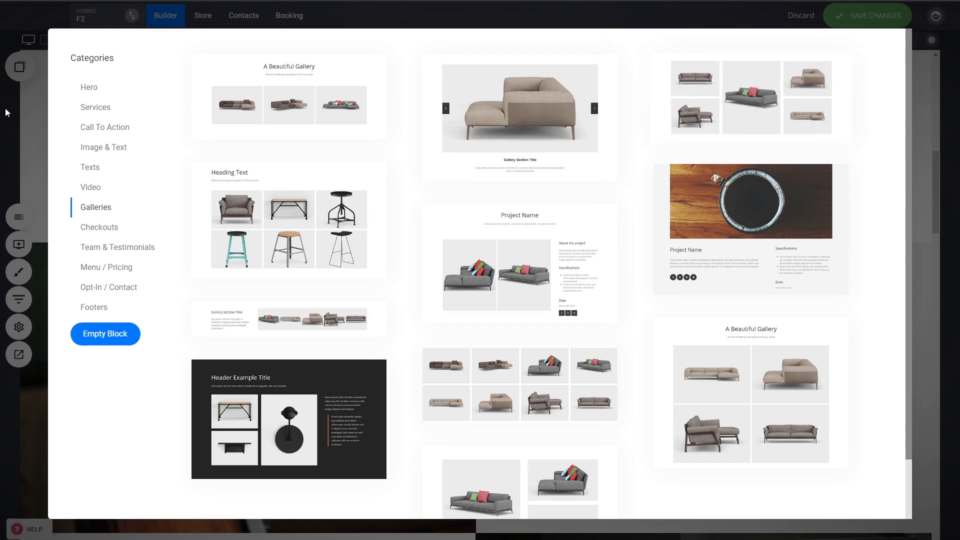
left_click(20, 118)
scroll(722, 437, "up", 11)
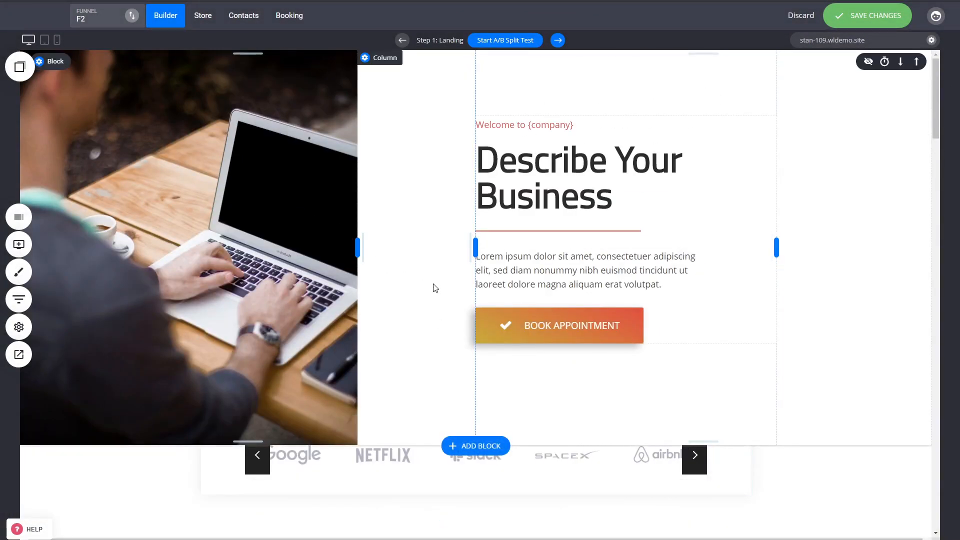
scroll(422, 252, "down", 9)
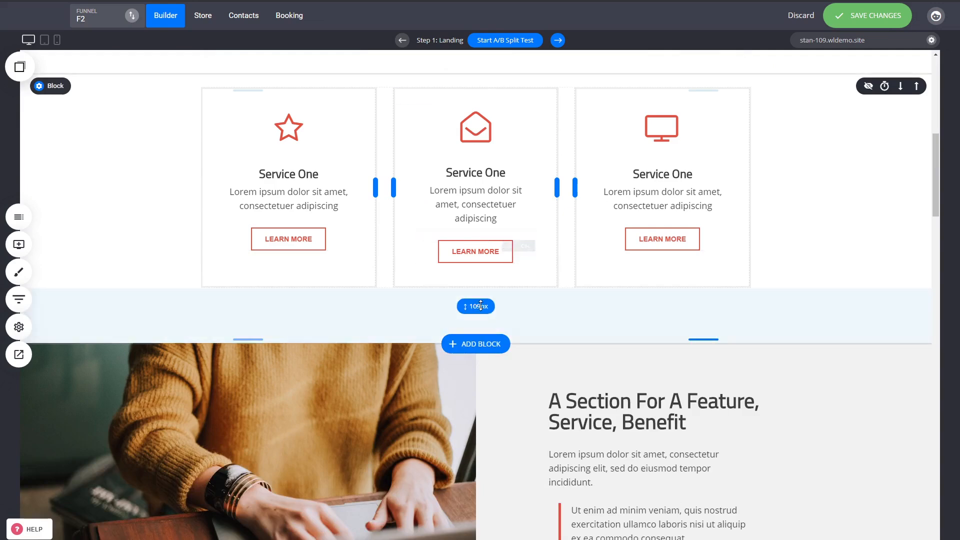
left_click(480, 346)
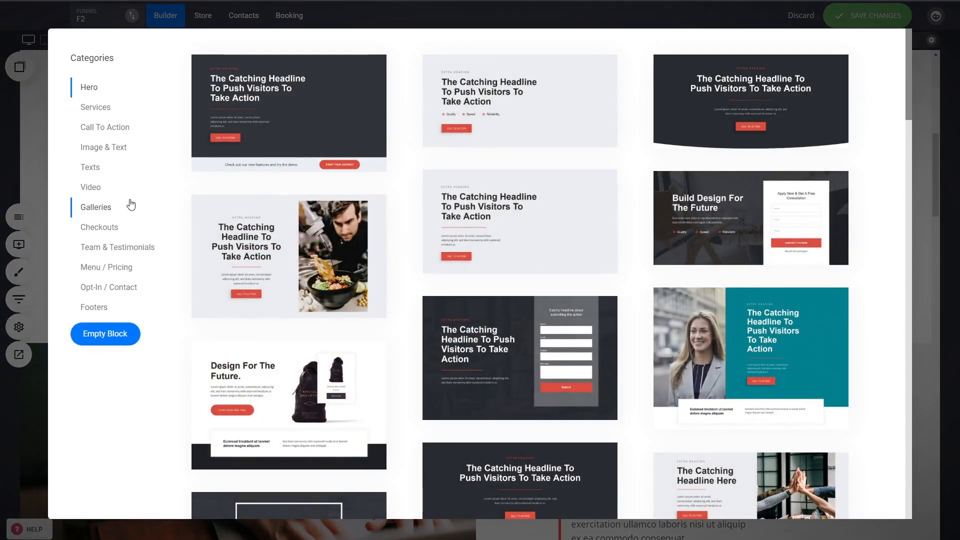
left_click(917, 199)
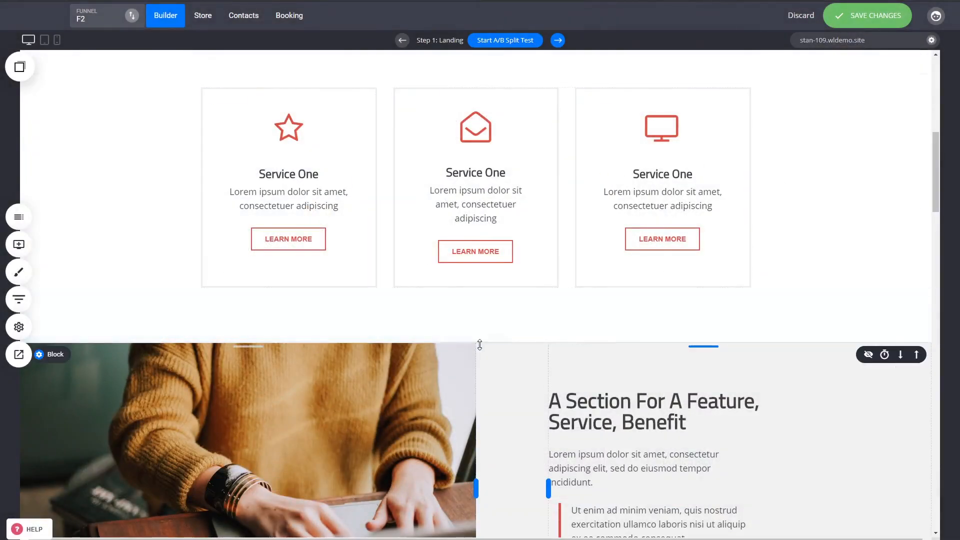
- Add the three-image "A Beautiful Gallery" block from the Galleries category between the service cards and the first feature block
left_click(472, 350)
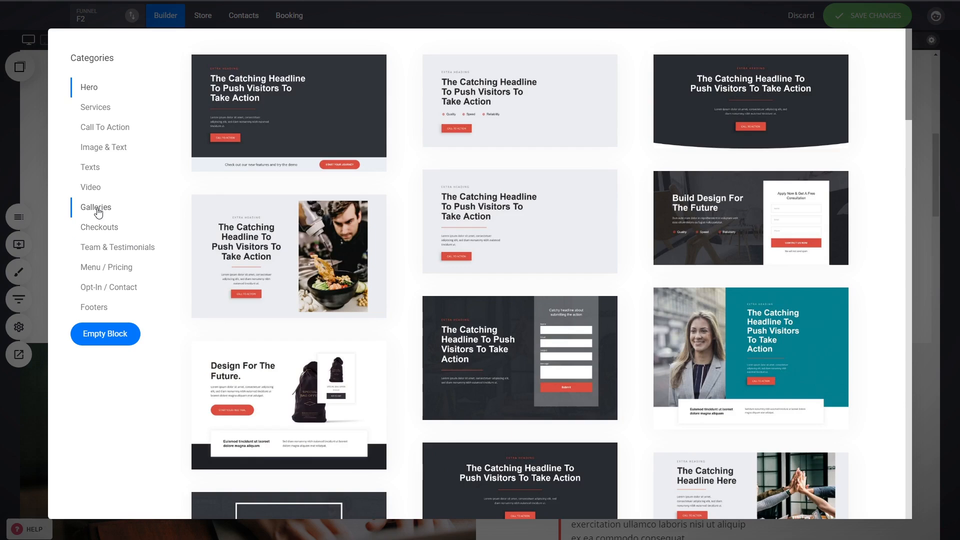
left_click(98, 211)
scroll(587, 283, "down", 2)
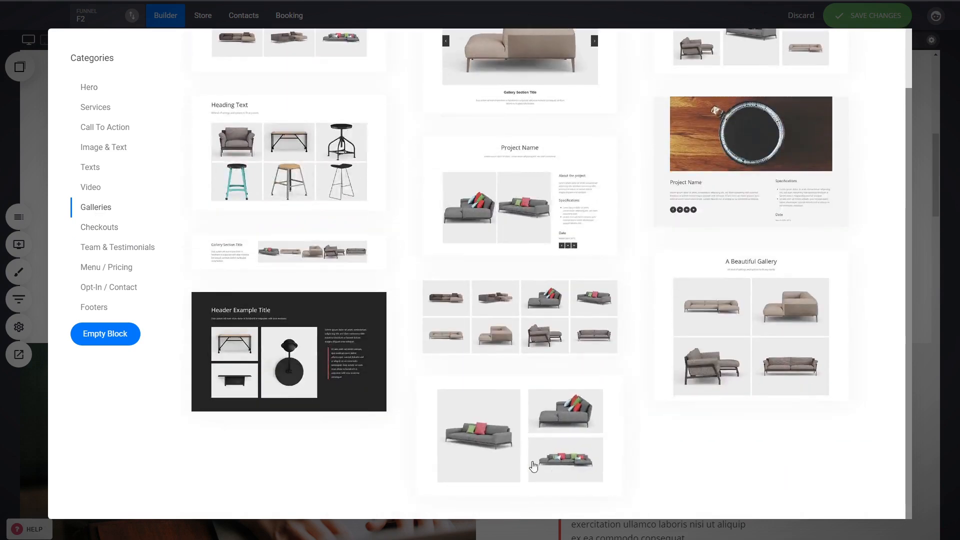
scroll(534, 467, "up", 2)
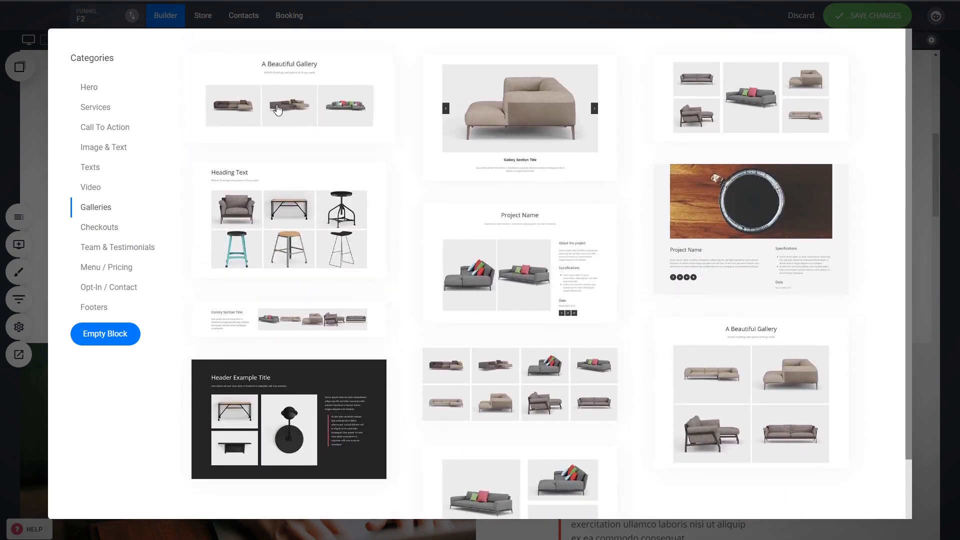
left_click(278, 109)
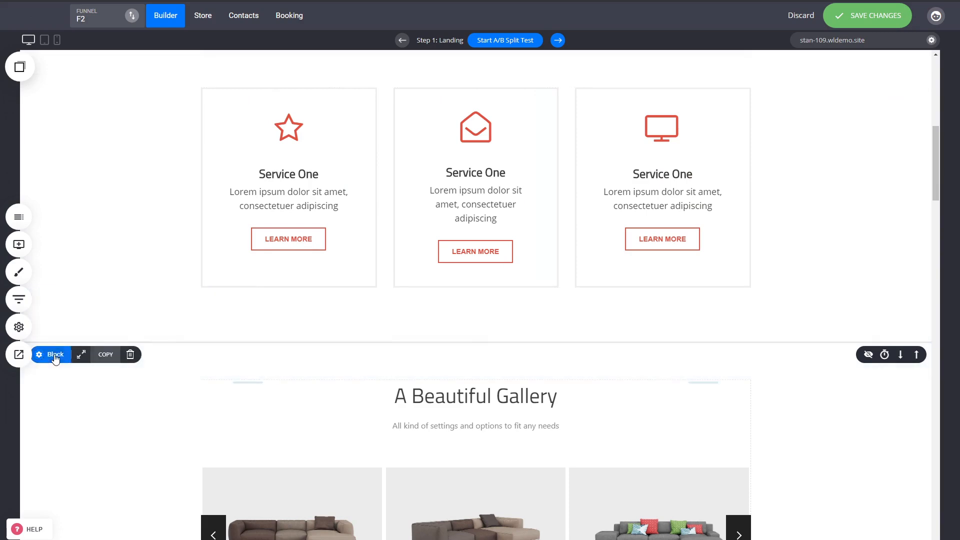
- Delete the "A Beautiful Gallery" heading and its subtitle text from the new gallery block
left_click(293, 367)
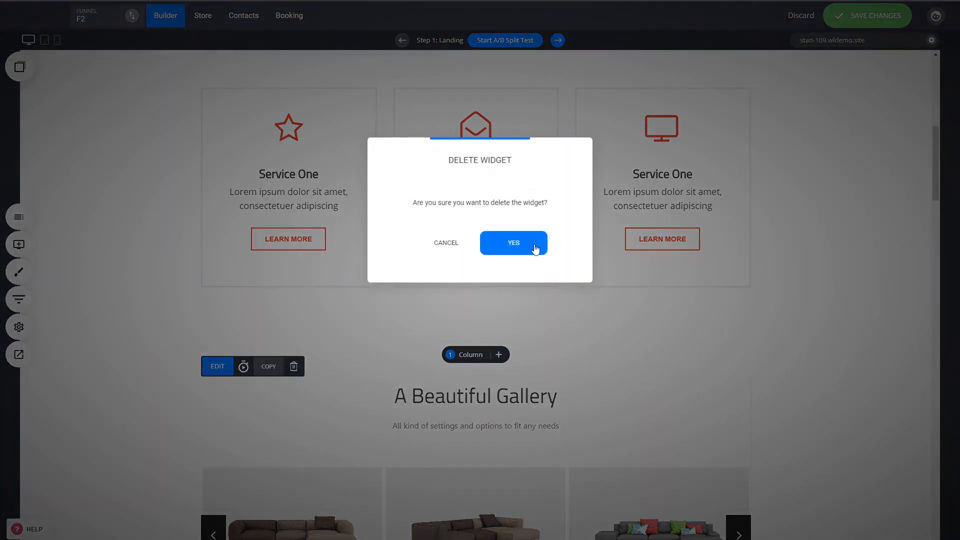
left_click(535, 249)
left_click(294, 372)
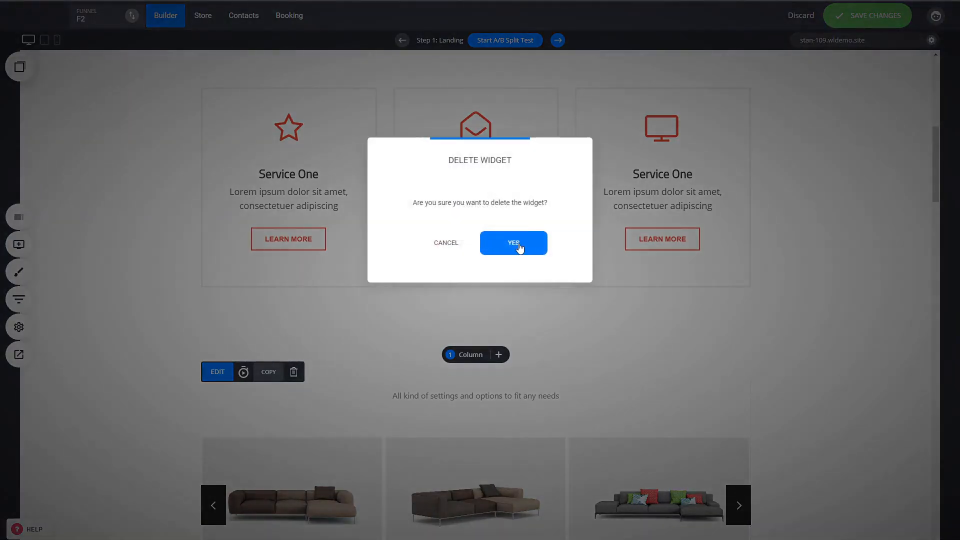
left_click(520, 249)
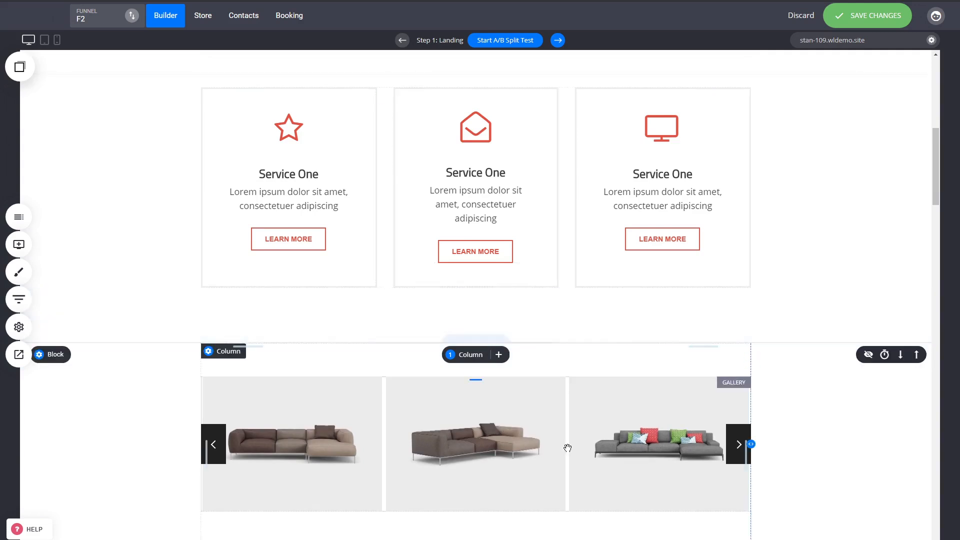
- View the gallery's image selection and the file manager for adding images, and close both without changing anything
scroll(567, 448, "down", 3)
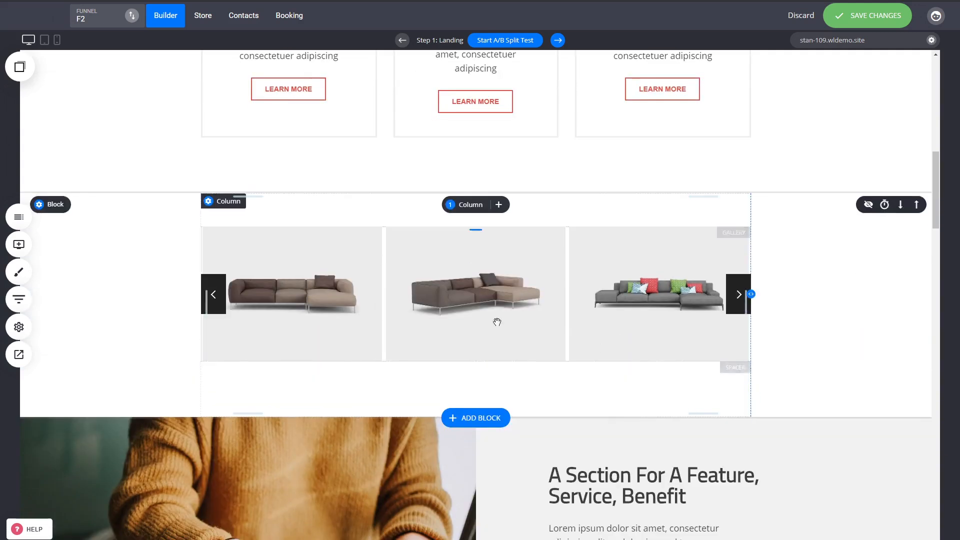
left_click(573, 291)
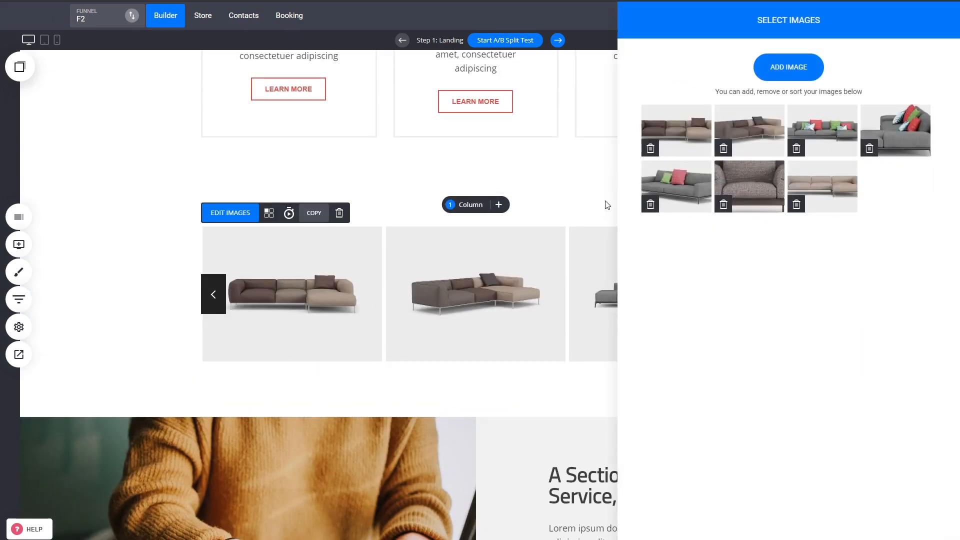
left_click(807, 75)
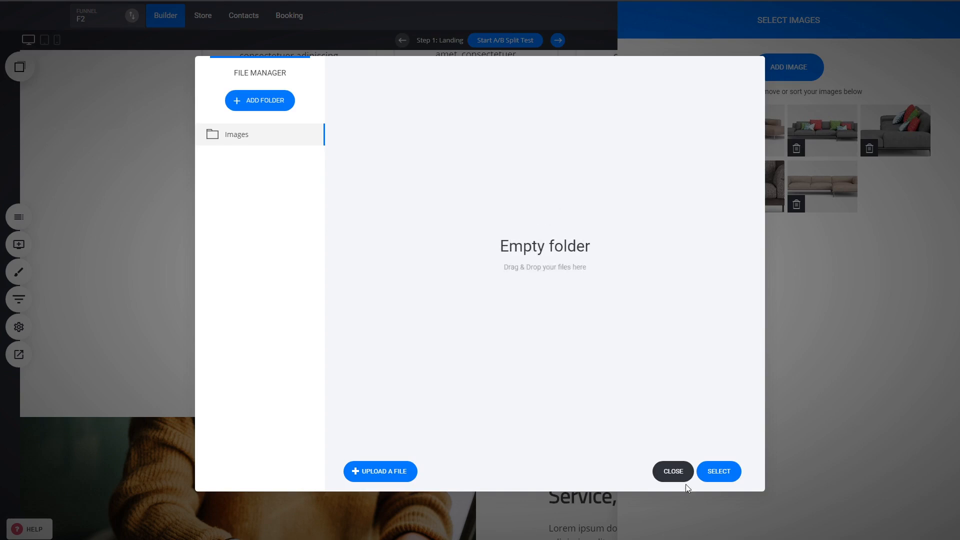
left_click(671, 470)
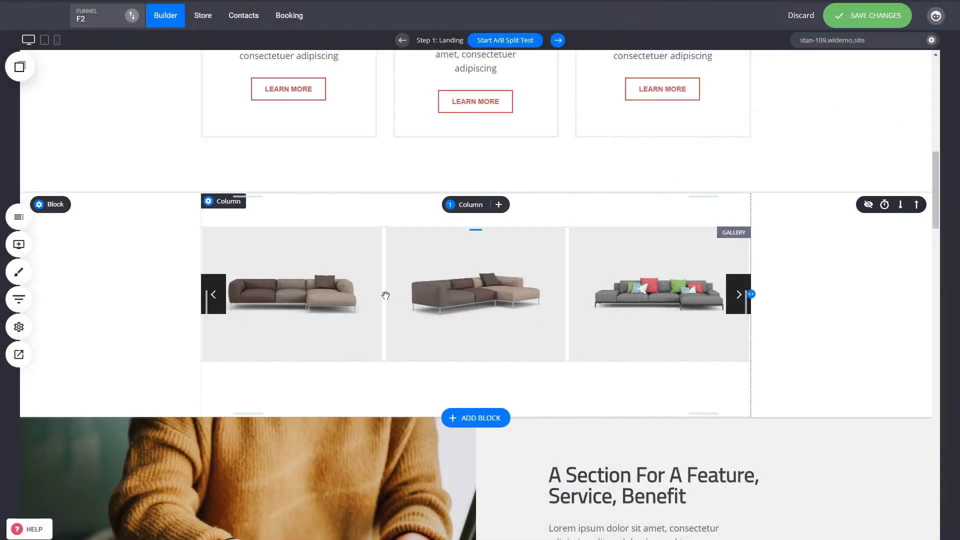
- Set the gallery block's container width to Full-Width
mouse_move(55, 205)
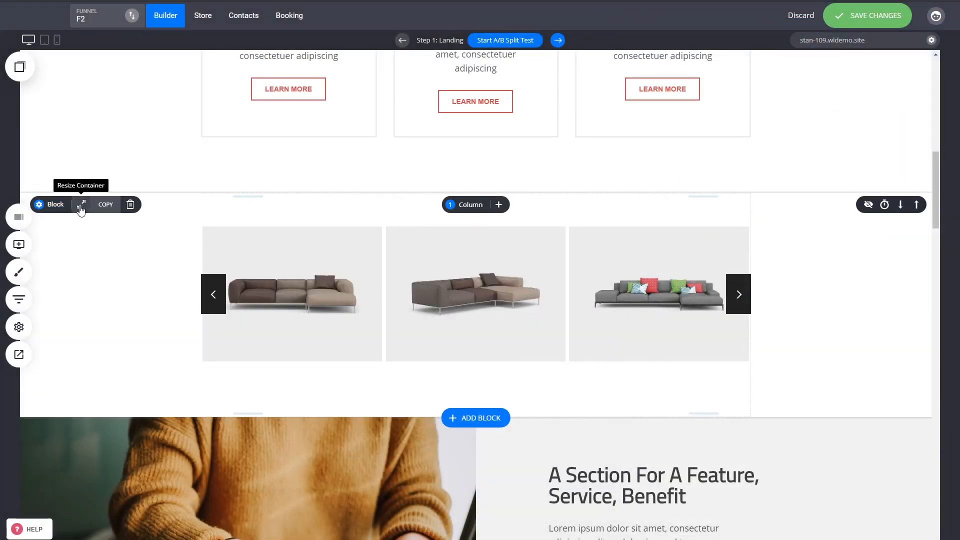
left_click(82, 205)
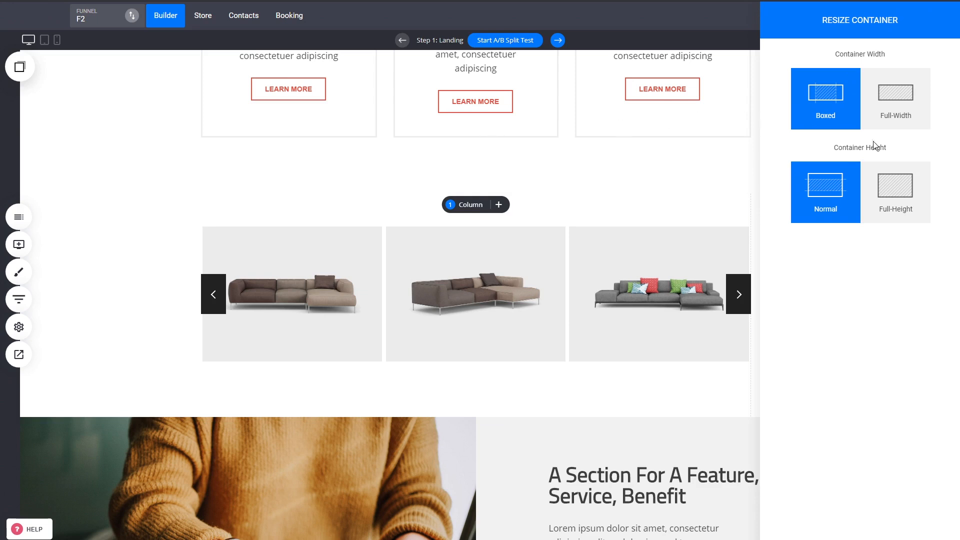
left_click(885, 124)
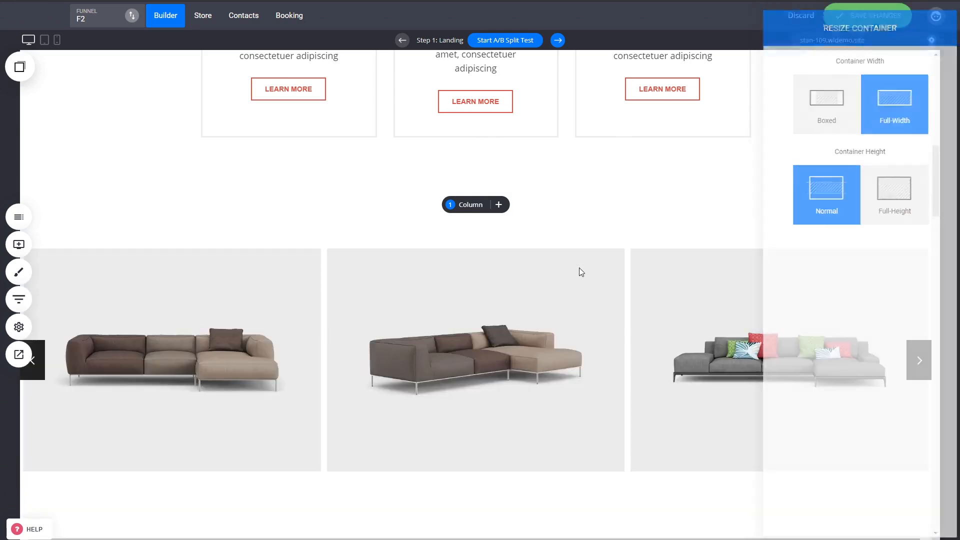
- Delete the spacers below and above the gallery images
scroll(550, 410, "down", 2)
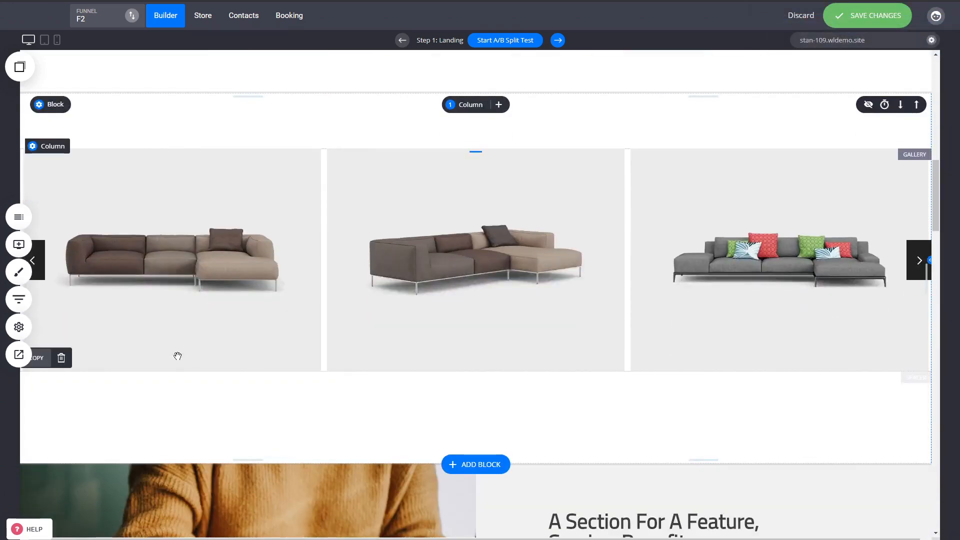
left_click(61, 357)
left_click(537, 250)
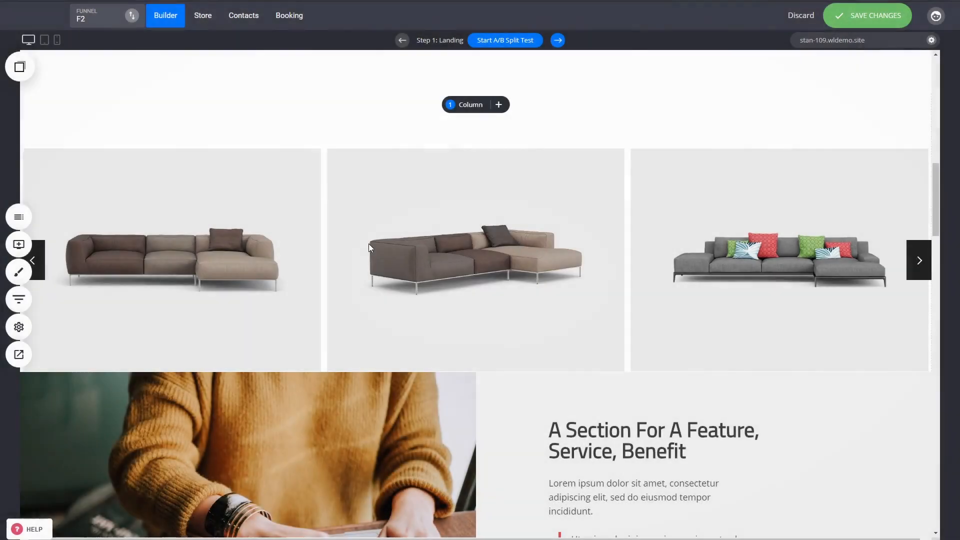
scroll(573, 287, "up", 3)
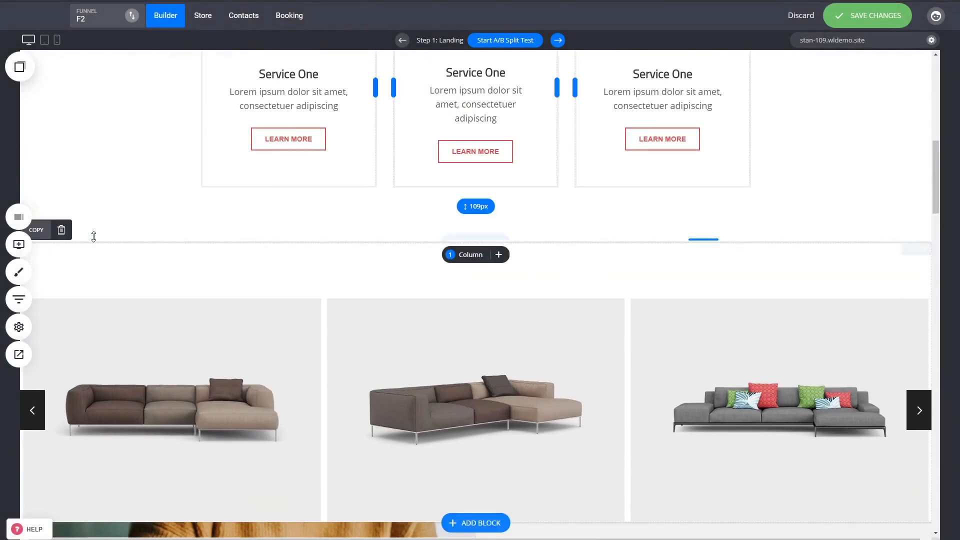
left_click(62, 230)
left_click(519, 248)
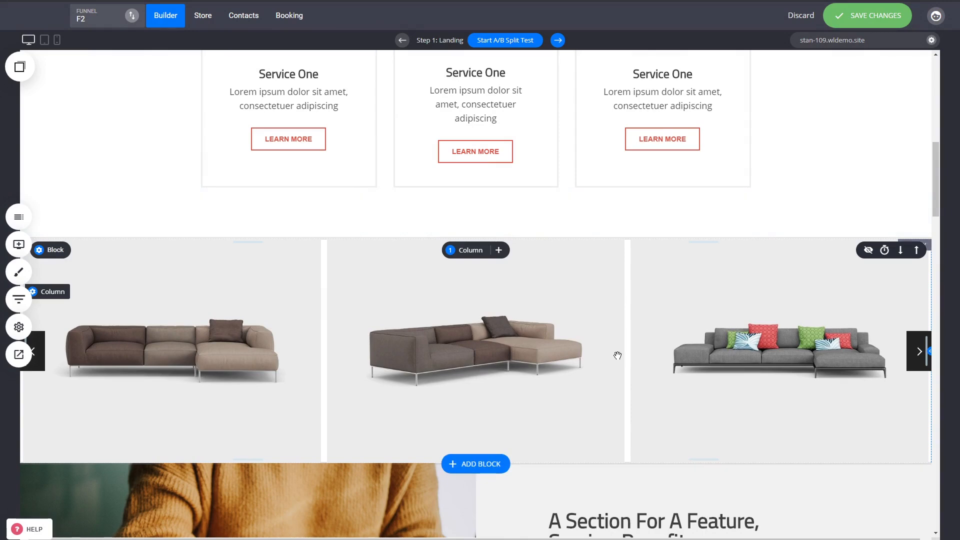
- Check the gallery's placement below the service cards and save the landing page changes
scroll(607, 311, "up", 1)
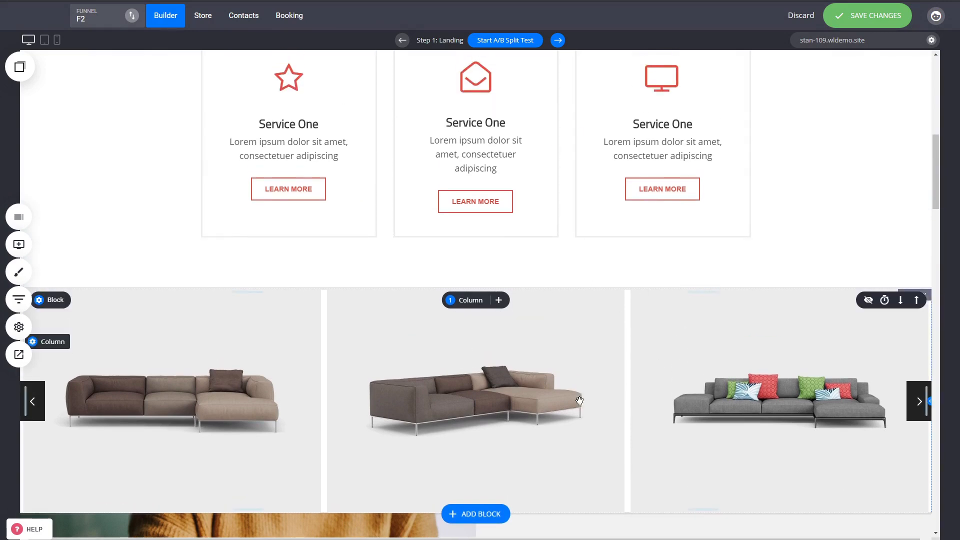
scroll(536, 388, "up", 6)
scroll(544, 387, "down", 5)
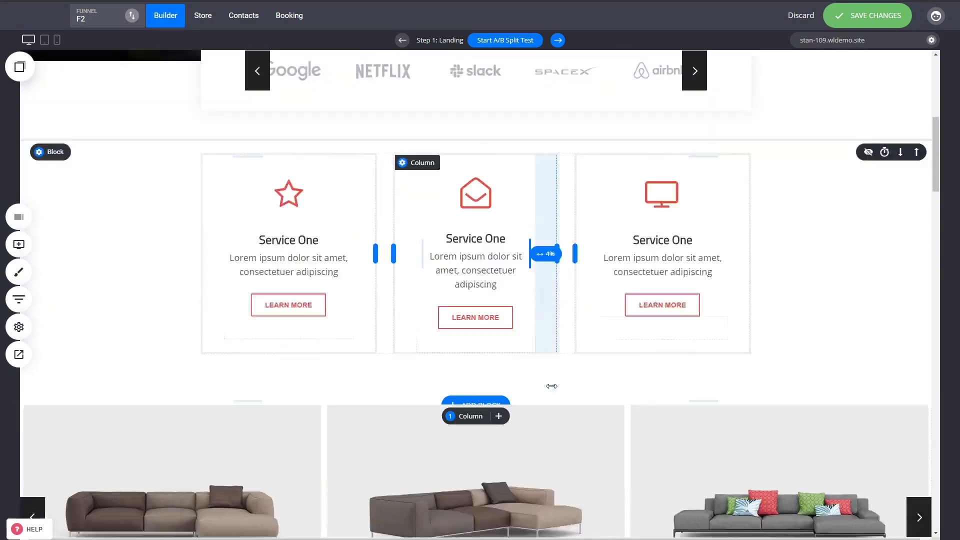
scroll(734, 326, "up", 5)
scroll(735, 326, "up", 1)
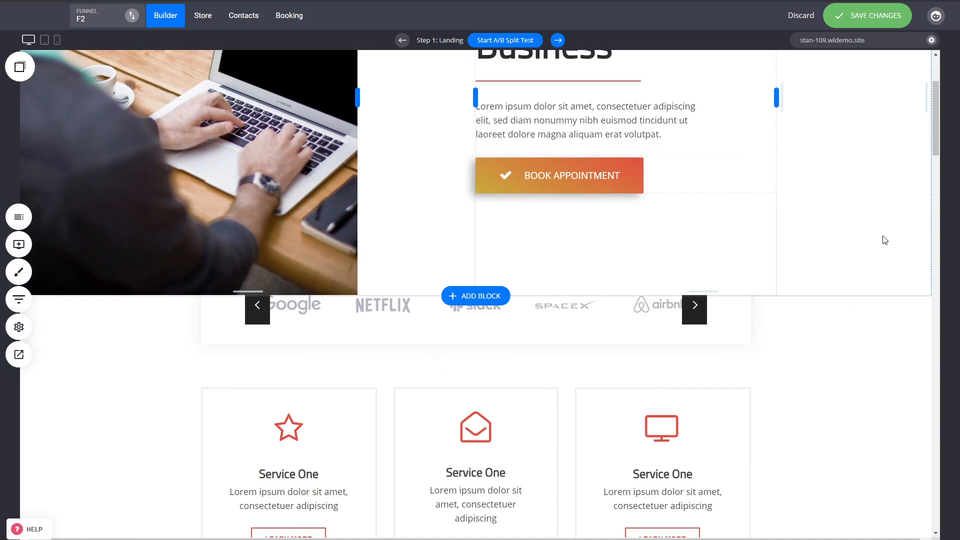
scroll(883, 238, "up", 3)
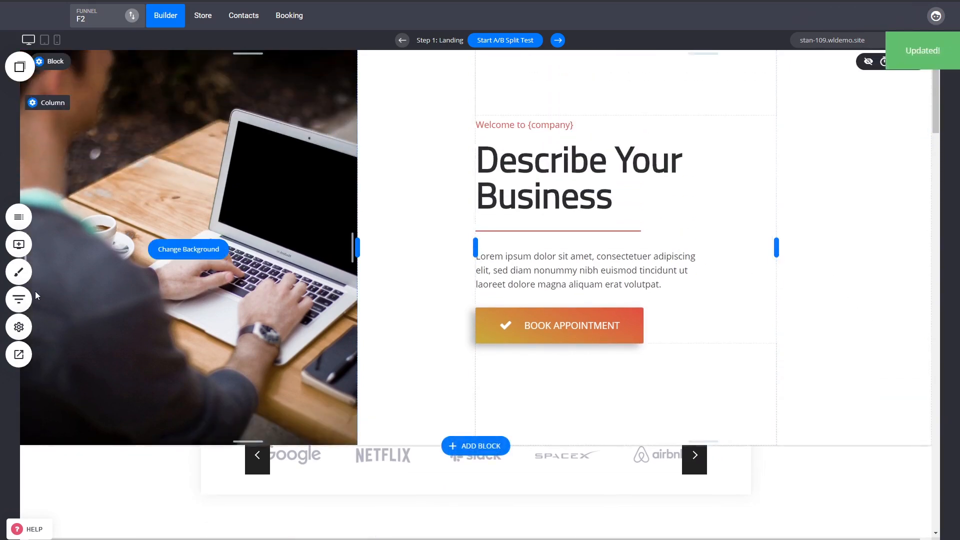
- Review the funnel's list of steps, including the booking and service pages, and return to the landing page
left_click(19, 299)
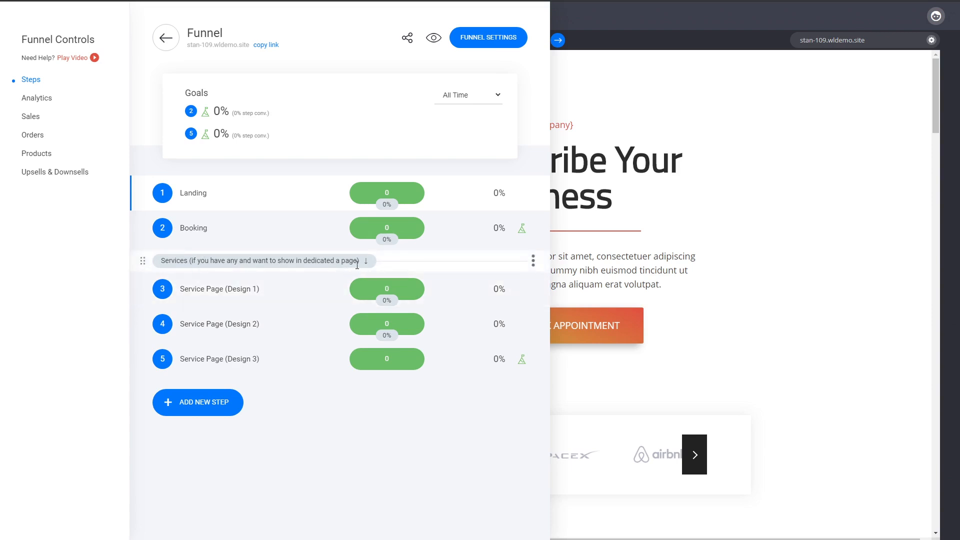
left_click(721, 317)
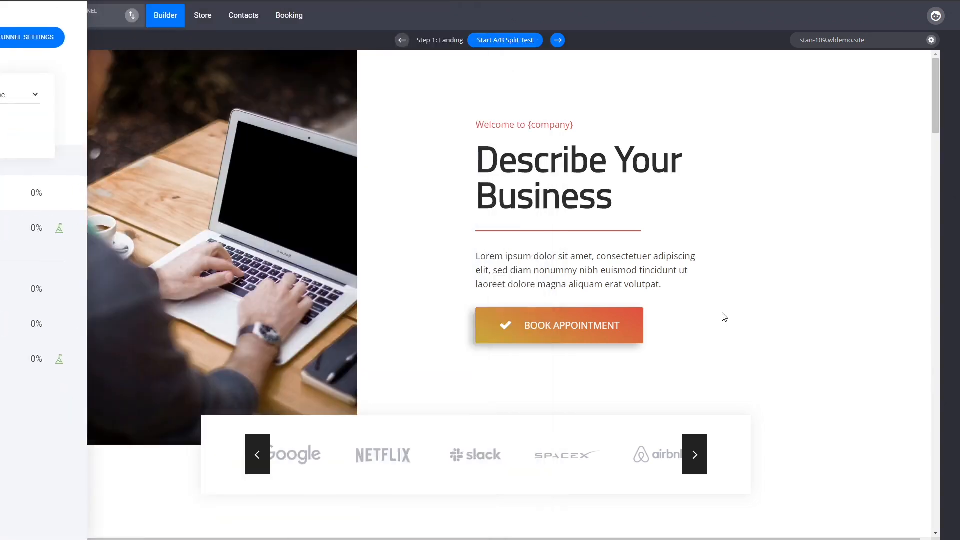
- Link the first service card's Learn More button to the Service Page (Design 1) funnel step and save the change
scroll(723, 313, "down", 5)
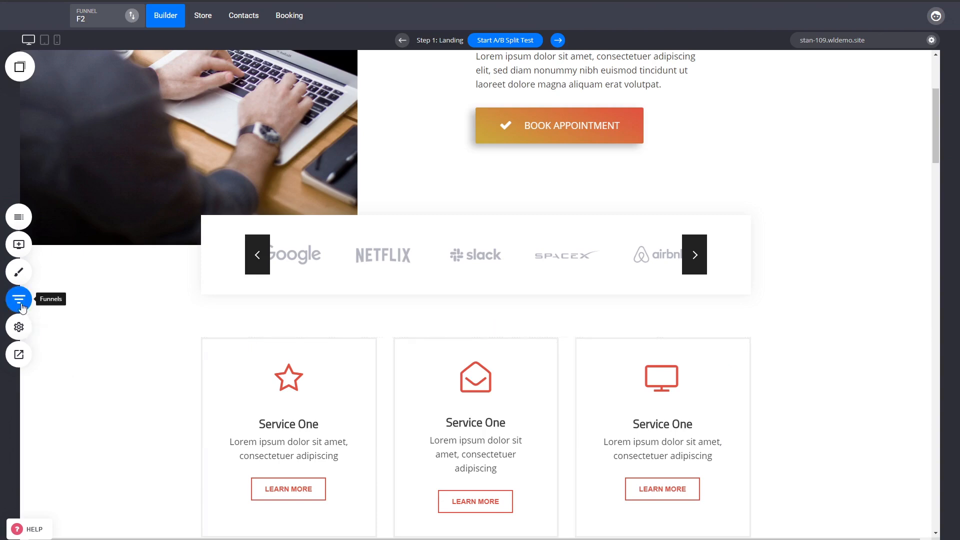
left_click(309, 497)
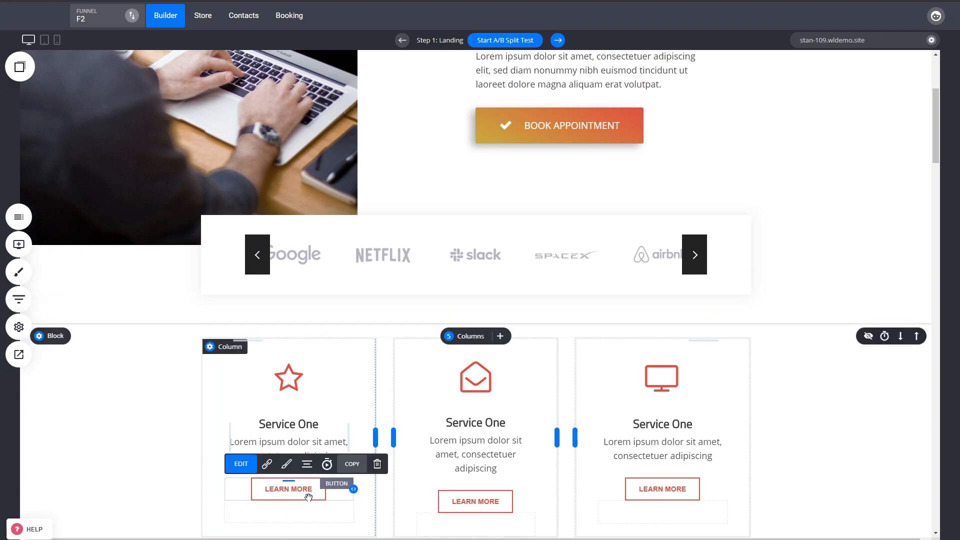
left_click(310, 496)
left_click(859, 173)
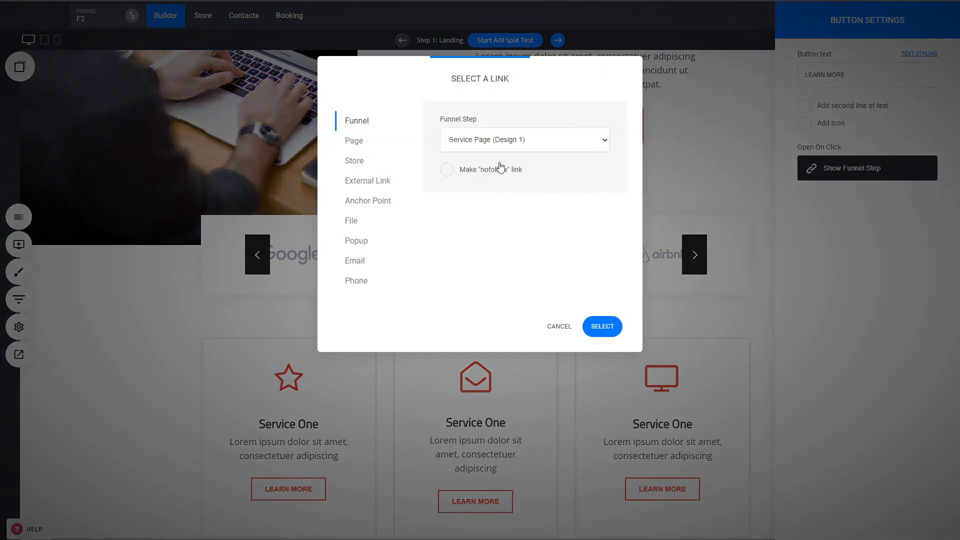
left_click(596, 326)
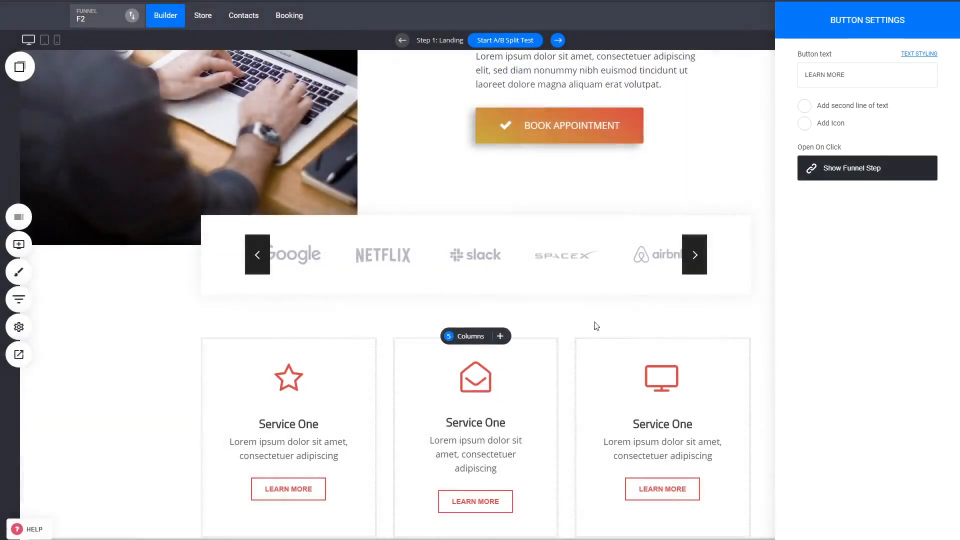
left_click(867, 15)
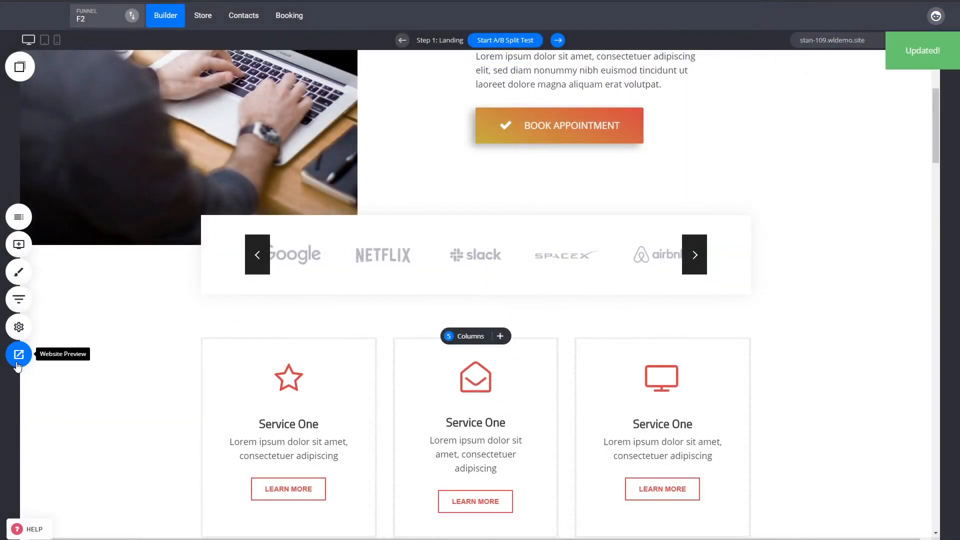
- Open Service Page (Design 1) for editing and check the other service designs in the funnel's list of steps
left_click(20, 302)
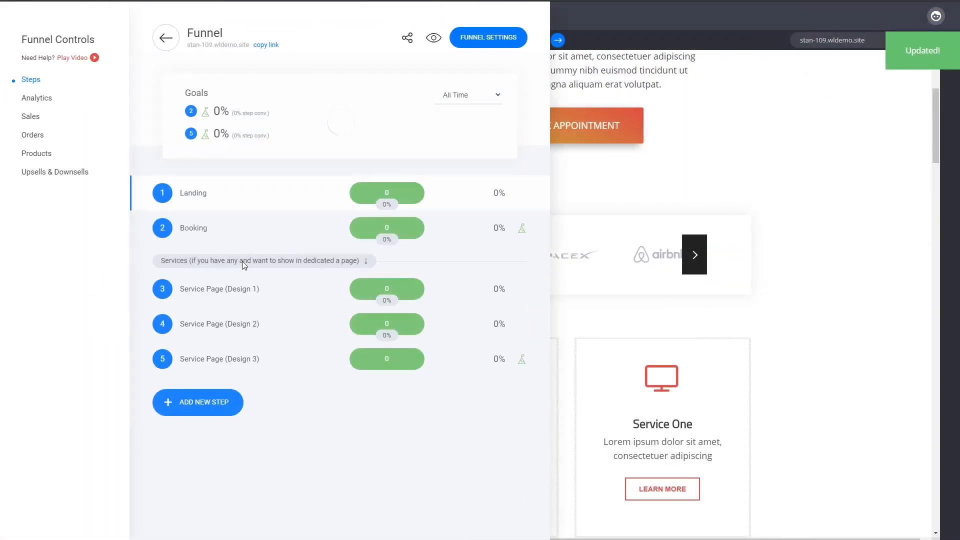
left_click(216, 295)
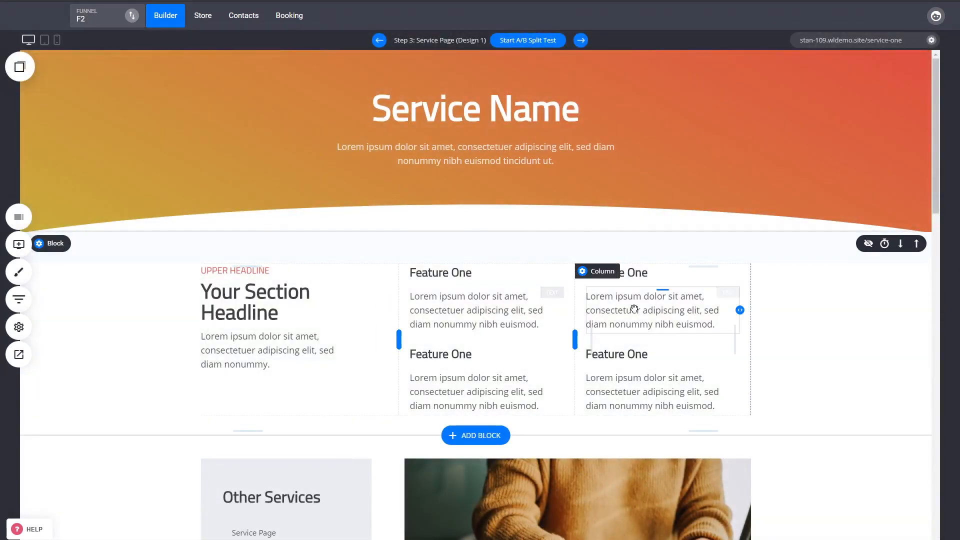
left_click(19, 299)
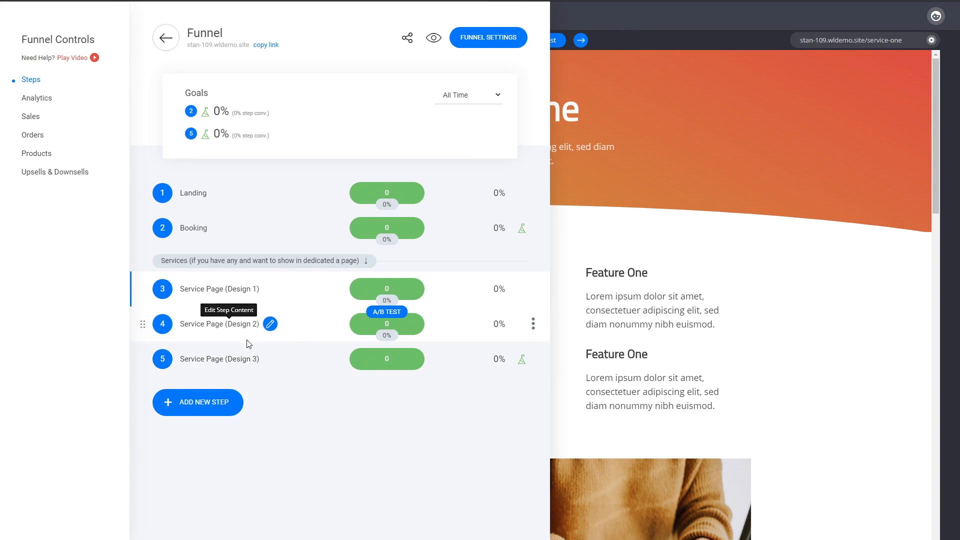
left_click(774, 313)
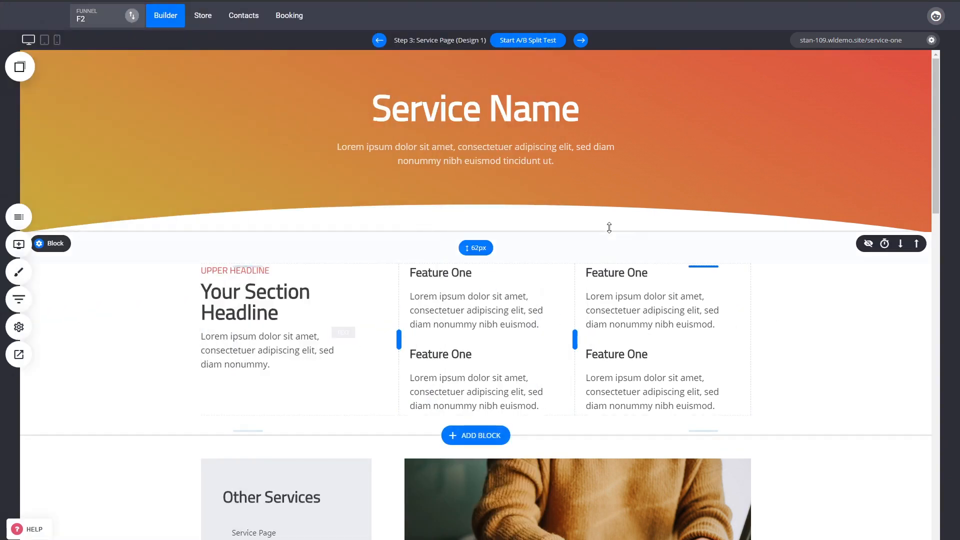
- Examine the Service Page (Design 1) sections, from the Other Services menu and benefits to the closing appointment block
scroll(350, 325, "down", 5)
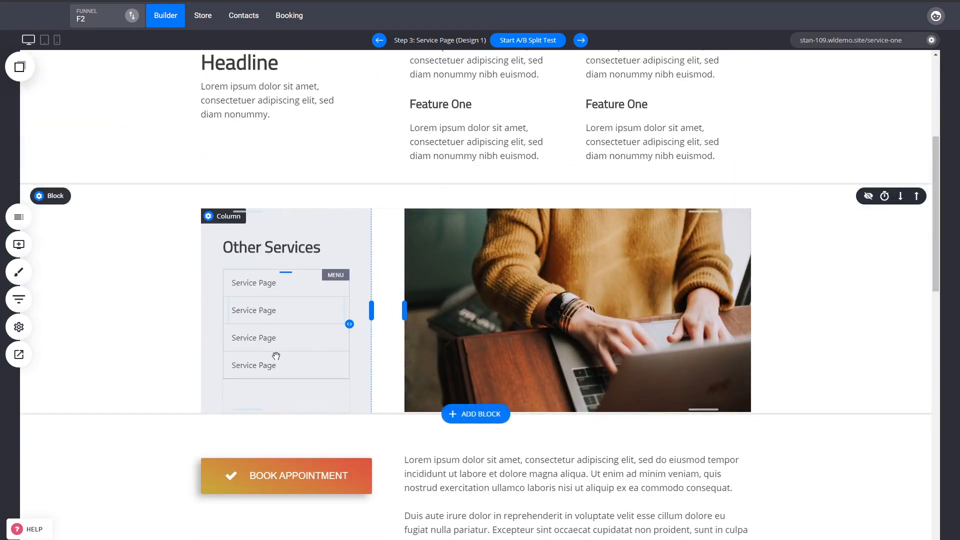
scroll(655, 290, "down", 4)
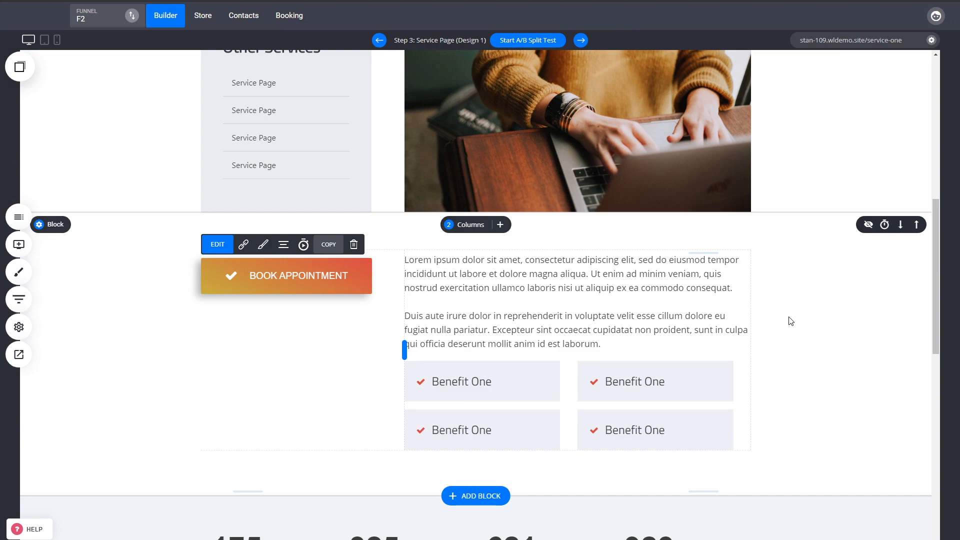
scroll(780, 324, "down", 3)
scroll(791, 325, "up", 10)
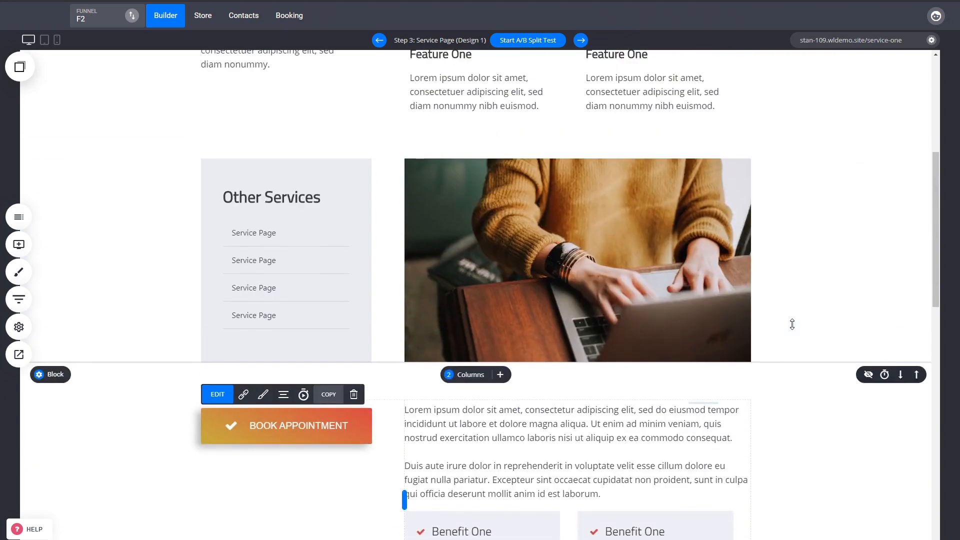
scroll(792, 325, "down", 9)
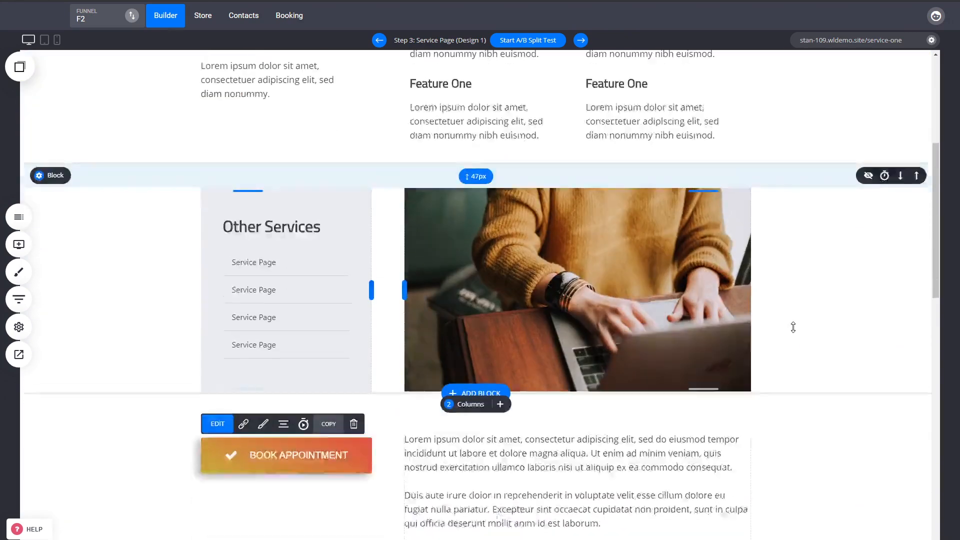
scroll(709, 385, "down", 10)
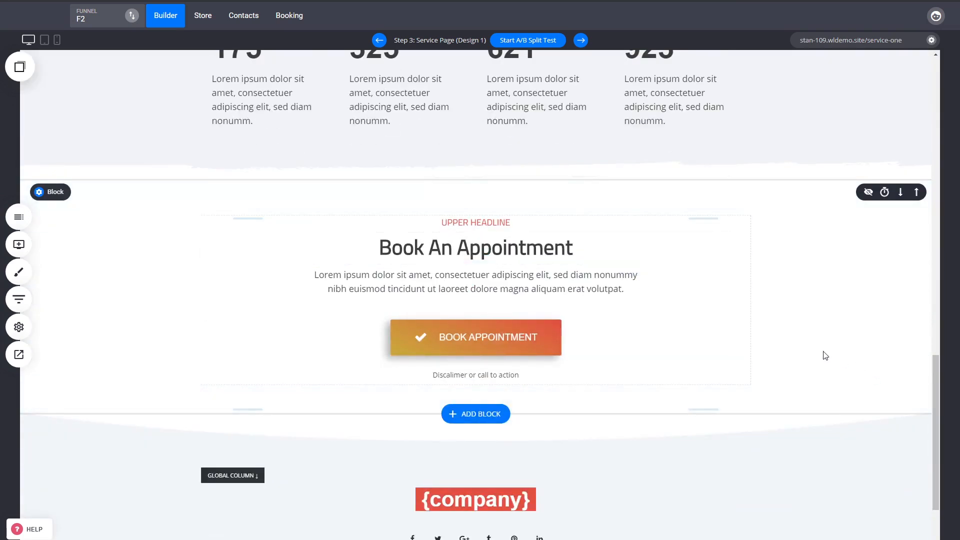
scroll(793, 355, "up", 20)
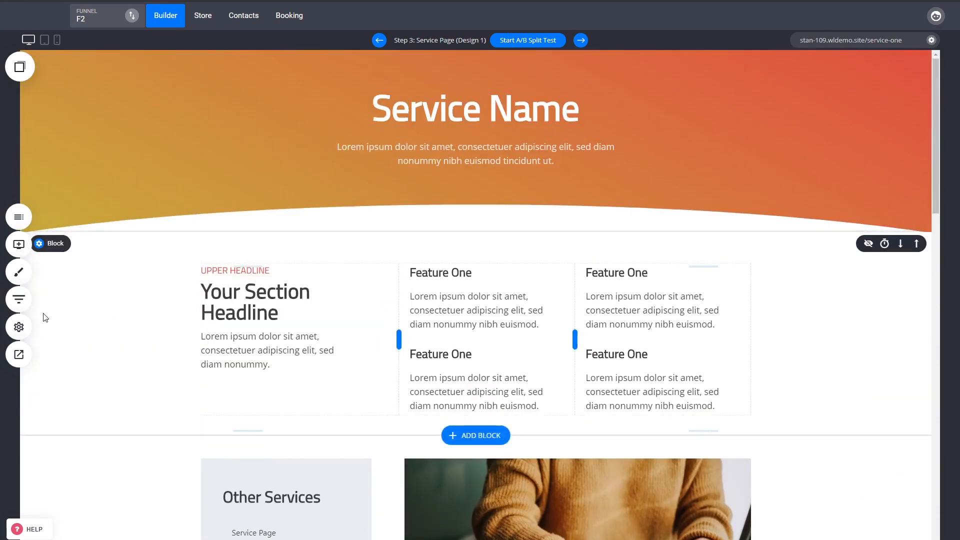
- Open Service Page (Design 2) from the funnel's steps and look over its header and benefit cards
left_click(26, 304)
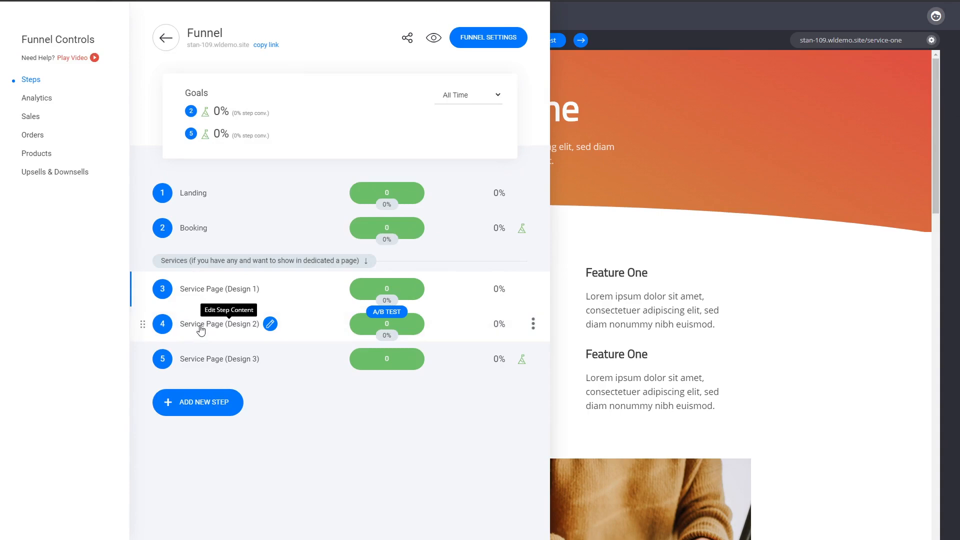
left_click(201, 329)
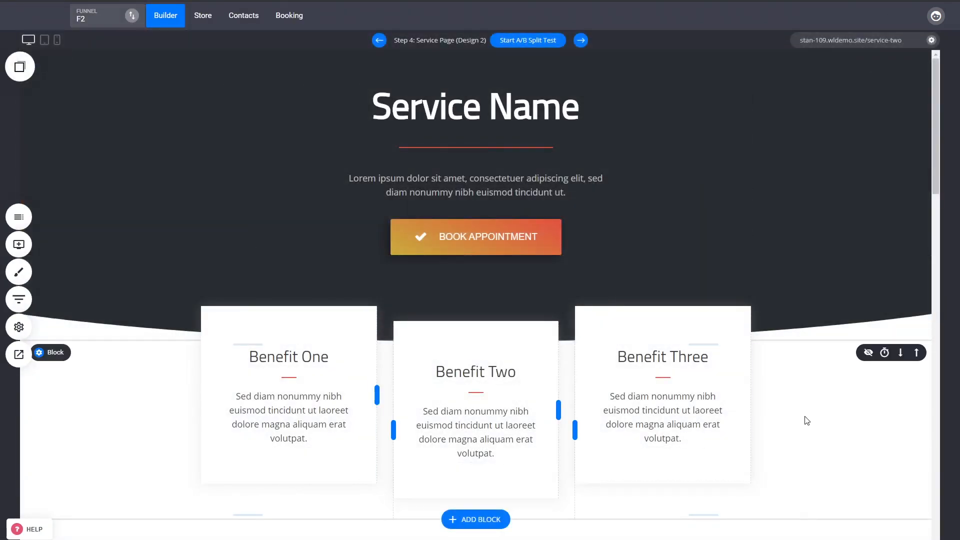
left_click(526, 245)
scroll(806, 431, "down", 5)
scroll(806, 433, "up", 4)
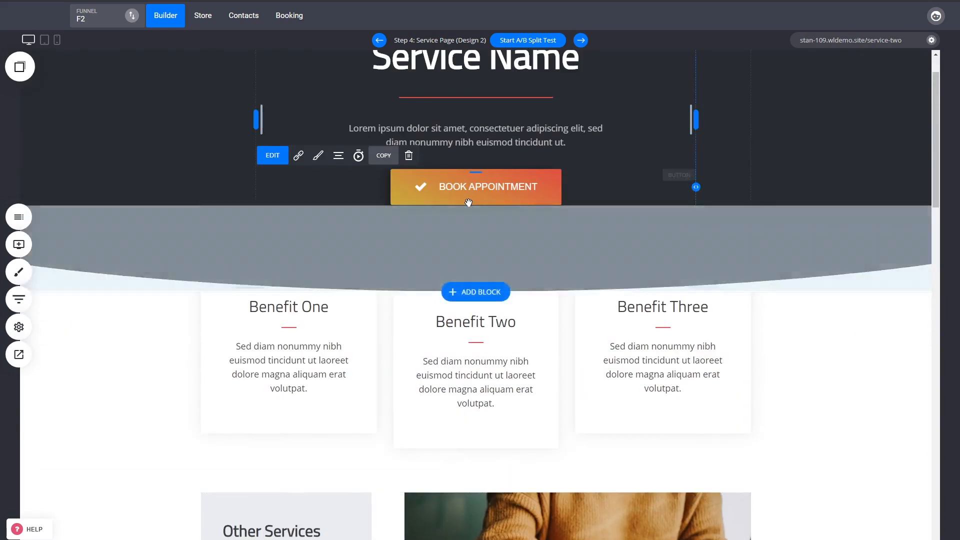
- Choose the funnel step that the header's Book Appointment button on Service Page (Design 2) opens
left_click(468, 200)
left_click(800, 226)
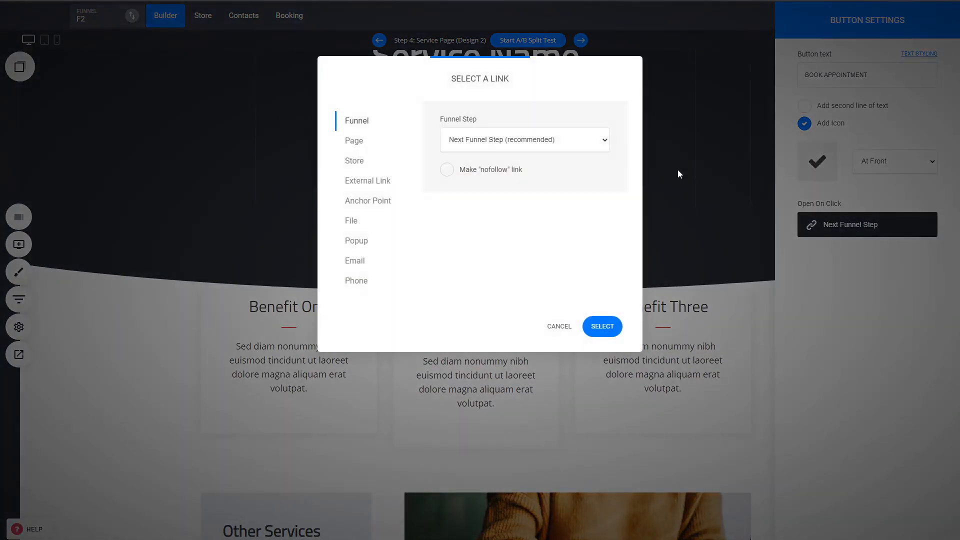
left_click(488, 194)
left_click(602, 326)
left_click(676, 226)
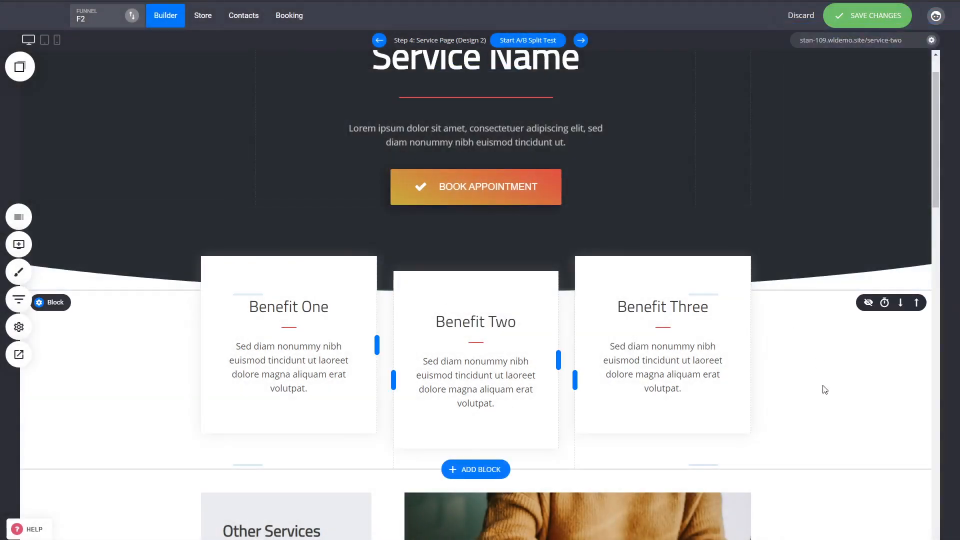
- Examine the benefits, testimonial and appointment sections of Service Page (Design 2) and return to the funnel's list of steps
scroll(825, 389, "down", 20)
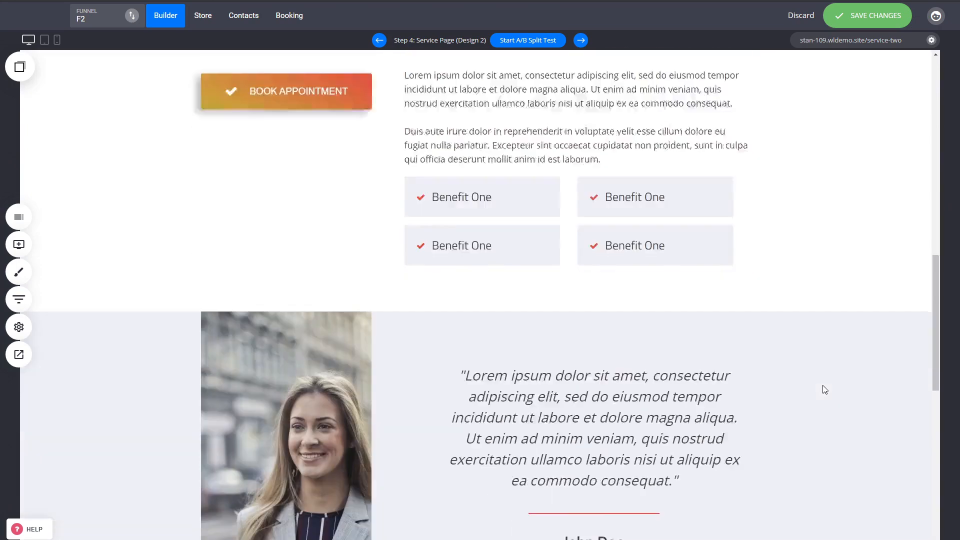
scroll(824, 389, "down", 3)
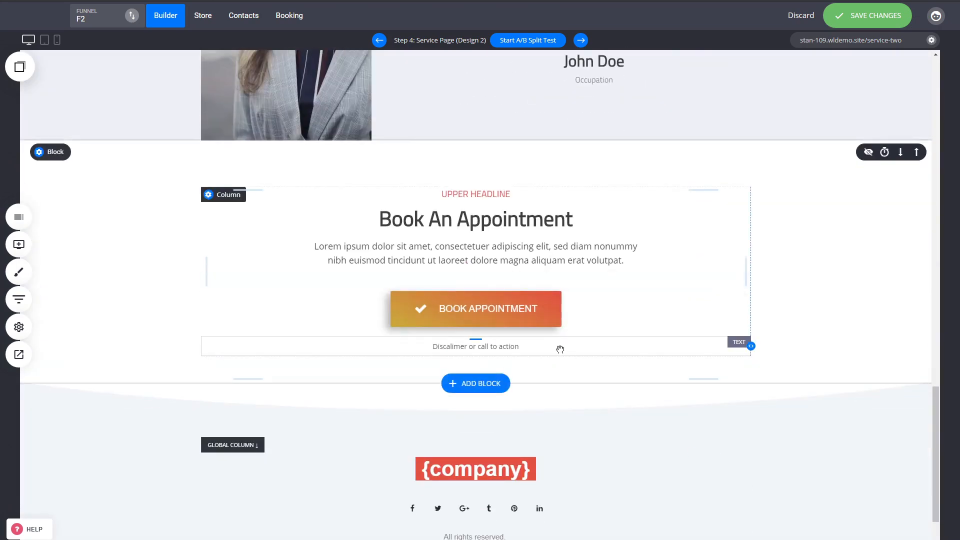
scroll(560, 349, "up", 20)
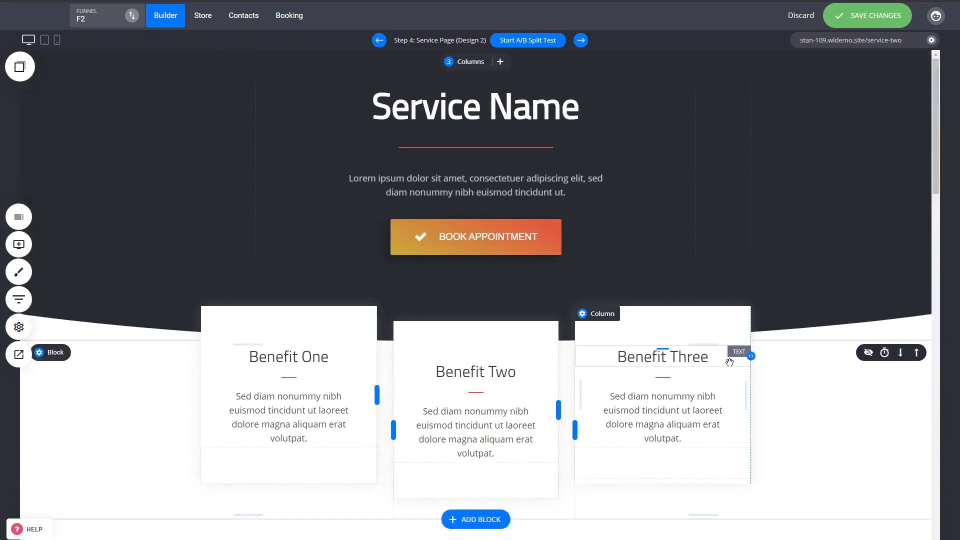
left_click(19, 299)
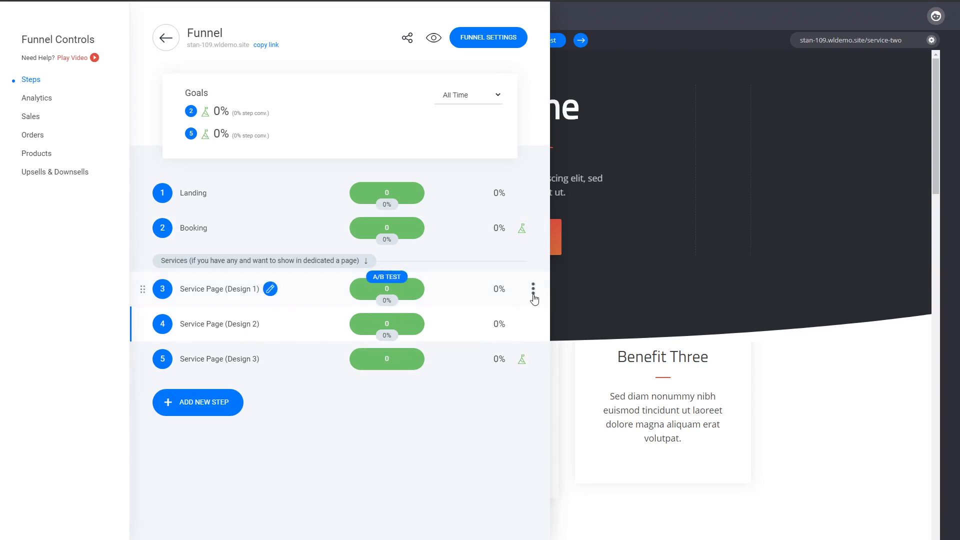
left_click(533, 291)
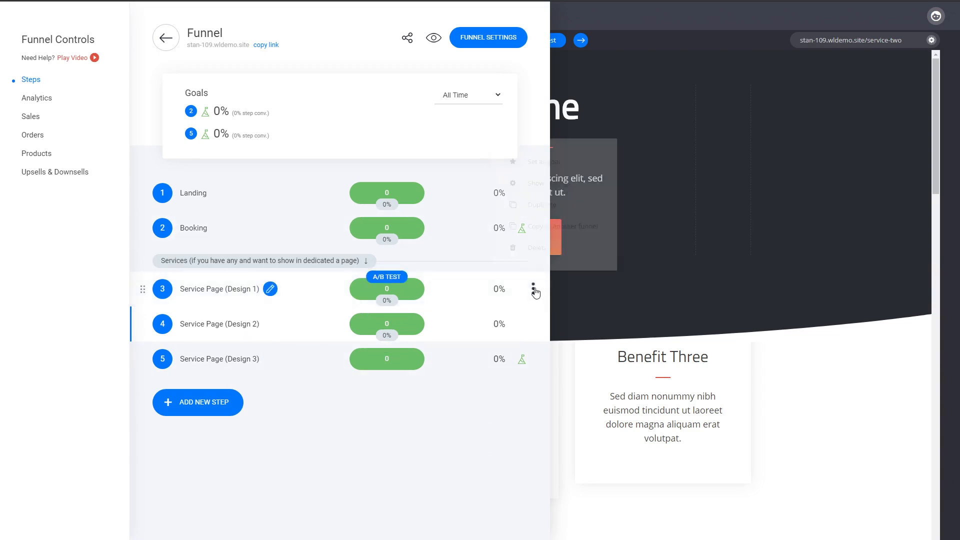
left_click(533, 324)
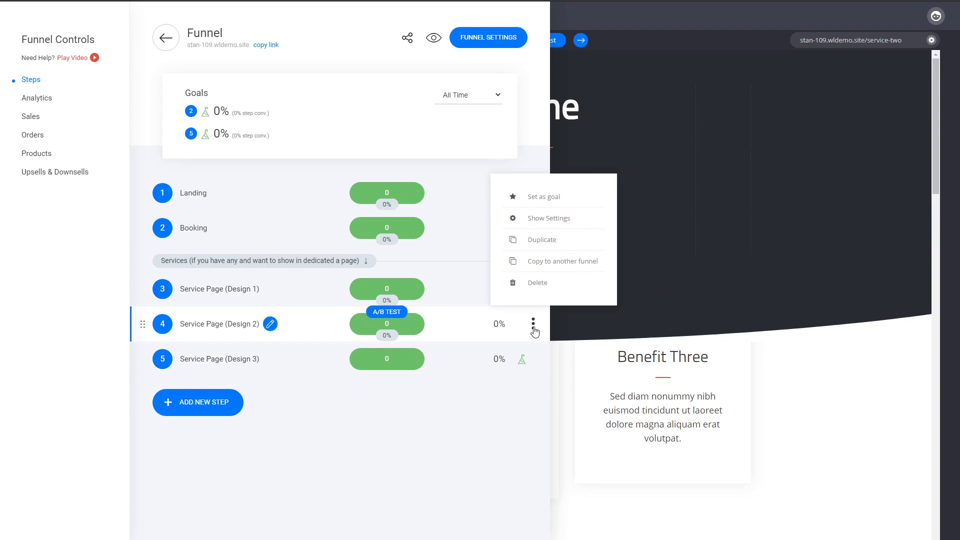
left_click(553, 249)
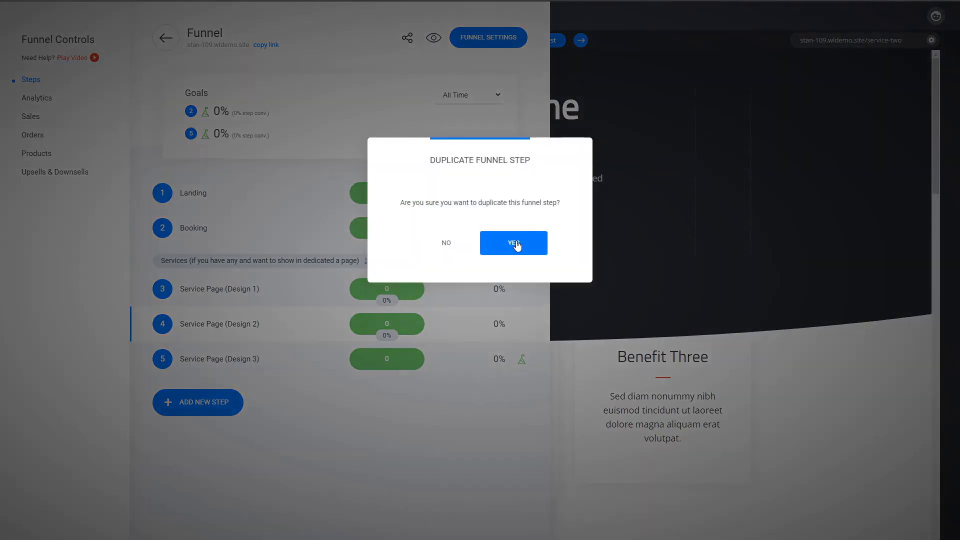
left_click(445, 245)
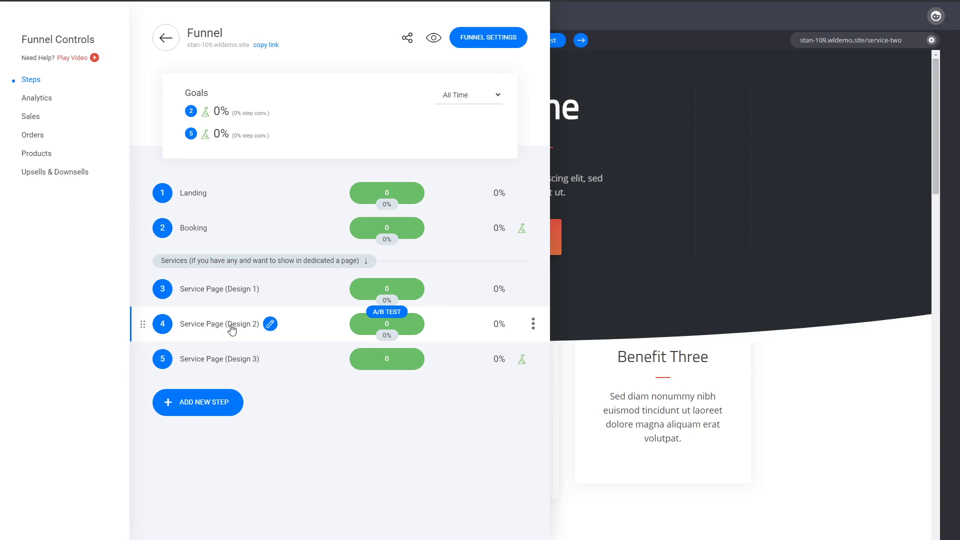
- Open the Booking step and examine its Schedule A Demo page with the booking calendar
left_click(195, 229)
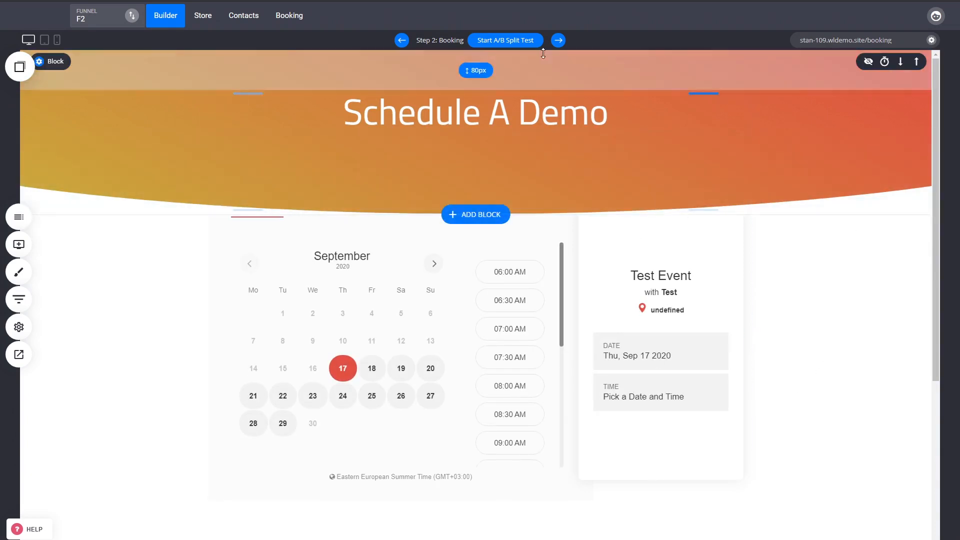
scroll(666, 319, "down", 4)
scroll(649, 349, "up", 4)
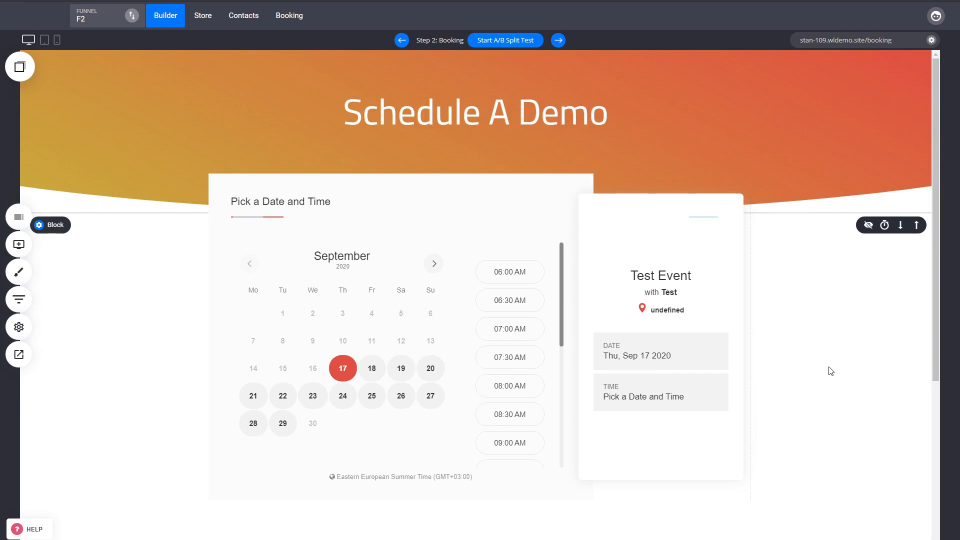
- Change the booking widget's layout to the design with the event summary to the left of the calendar
left_click(501, 302)
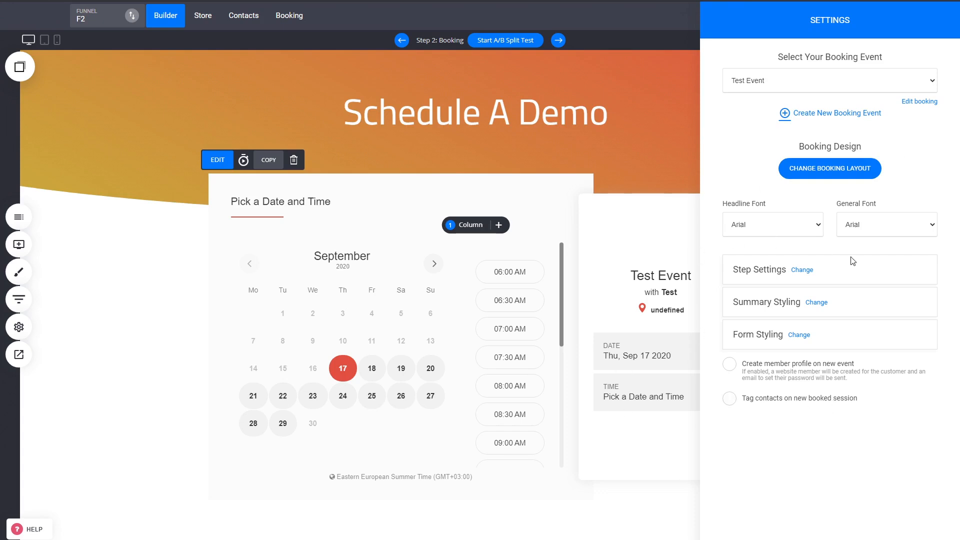
left_click(795, 180)
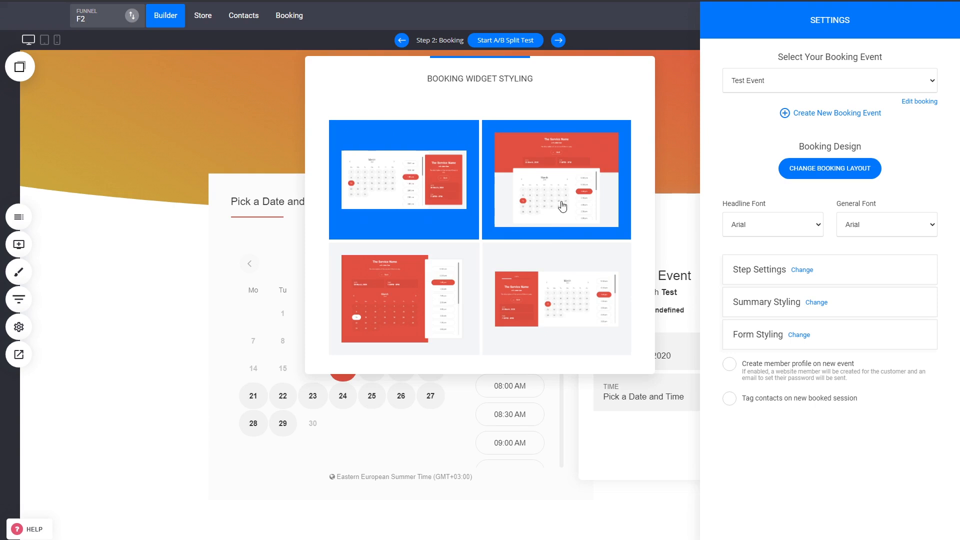
left_click(545, 295)
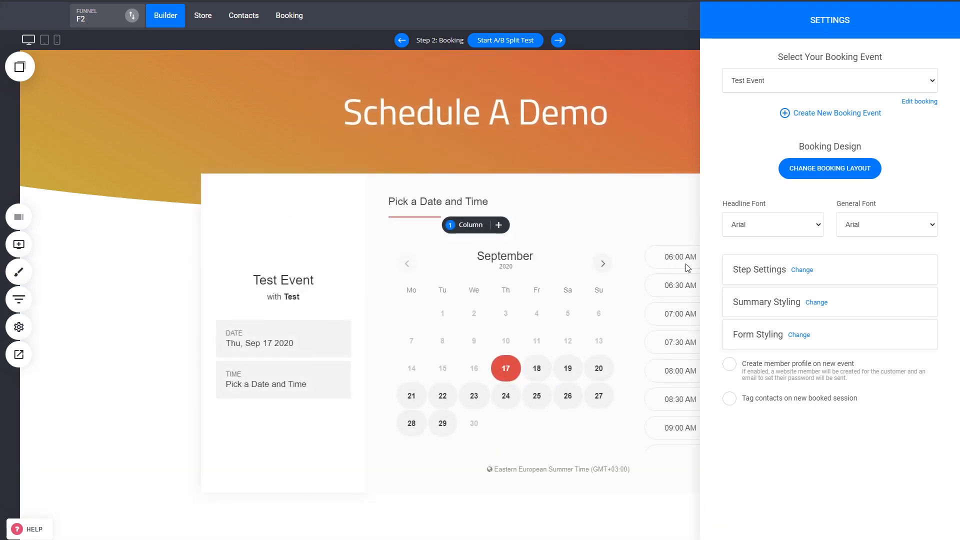
left_click(822, 171)
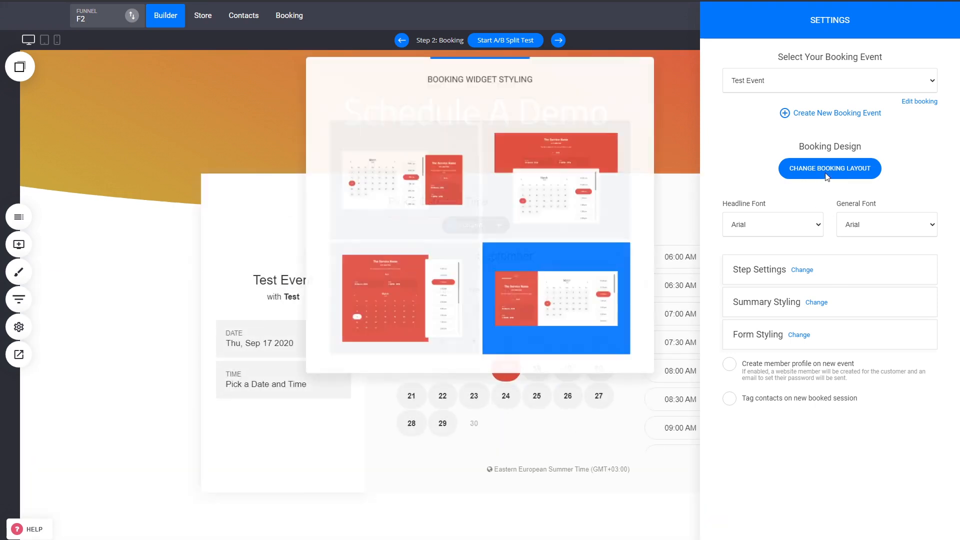
left_click(781, 474)
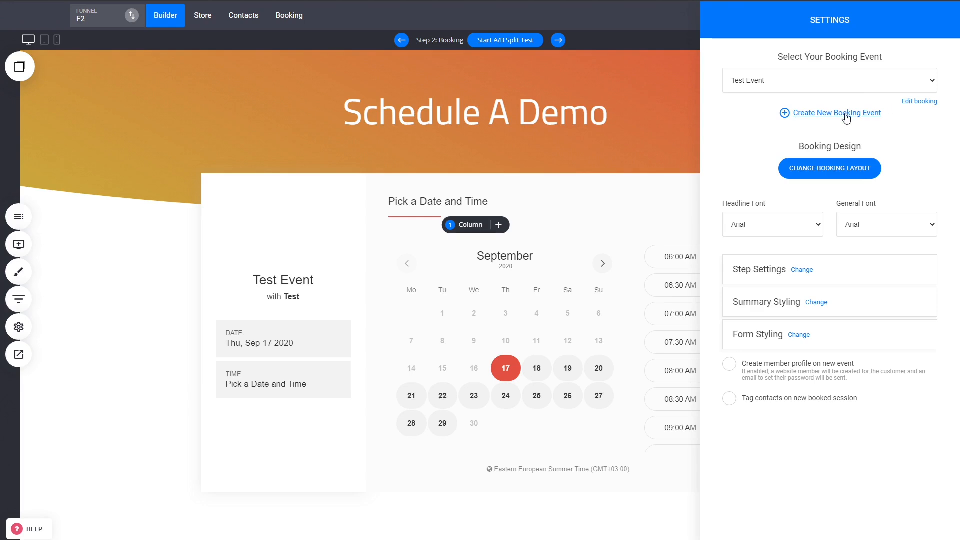
- Open Test Event for editing from the booking widget's settings, returning to it by way of the list of all booking events
left_click(923, 103)
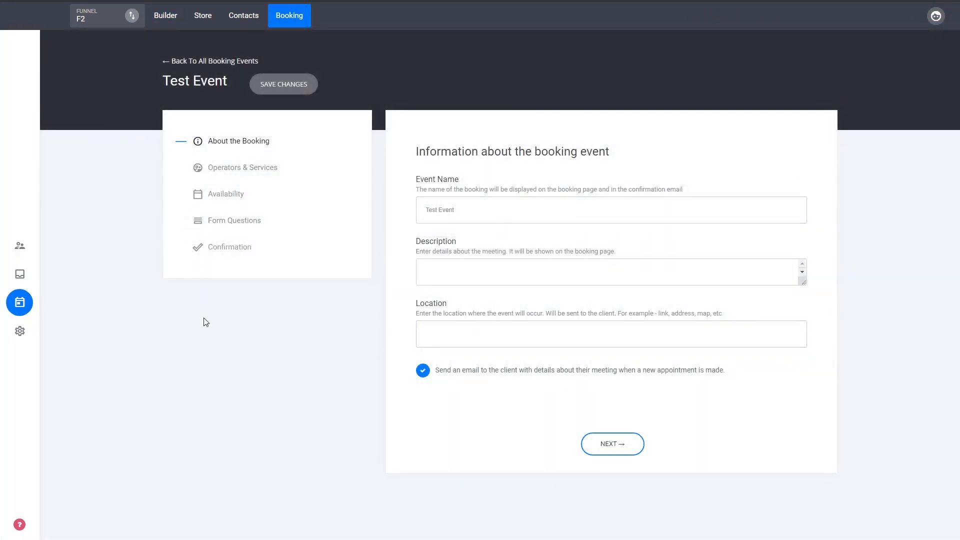
left_click(231, 62)
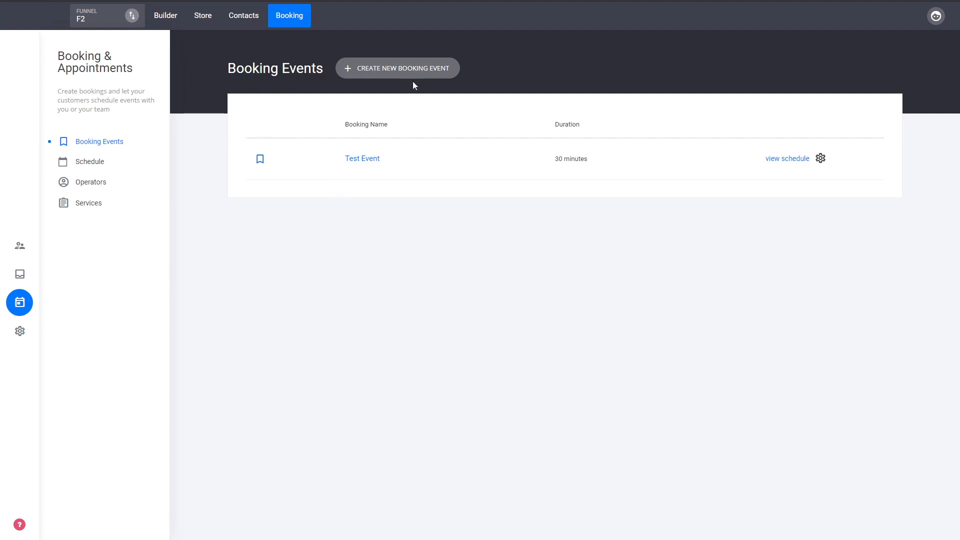
left_click(373, 161)
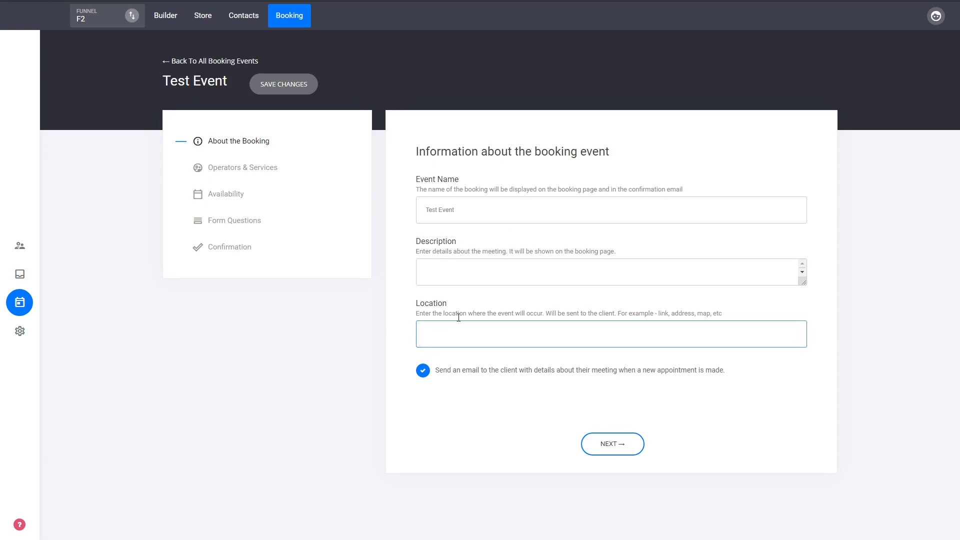
left_click(445, 340)
left_click(409, 381)
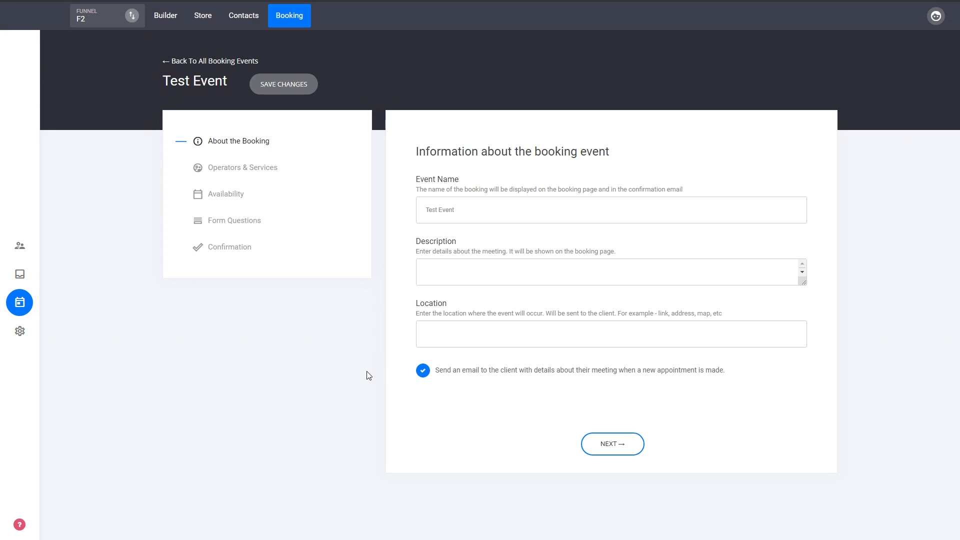
left_click(526, 329)
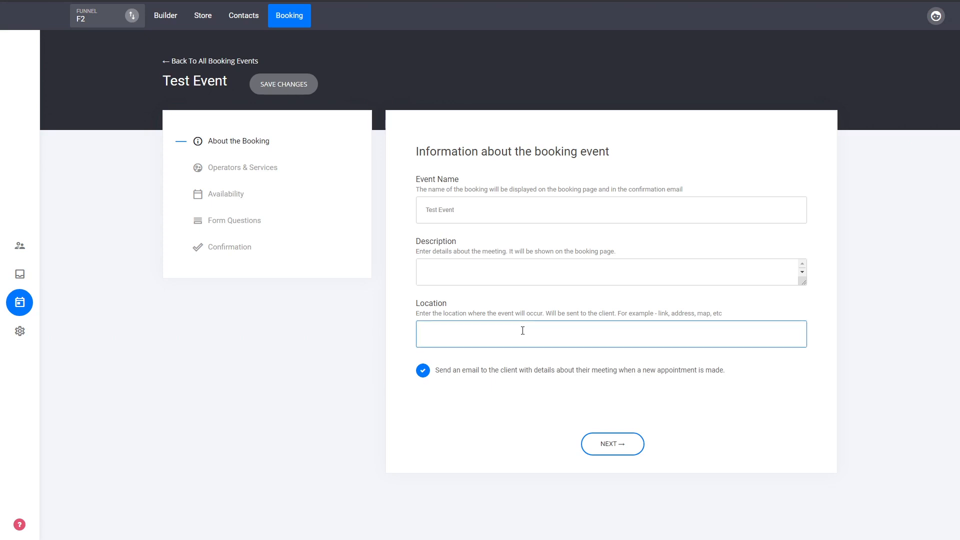
left_click(310, 324)
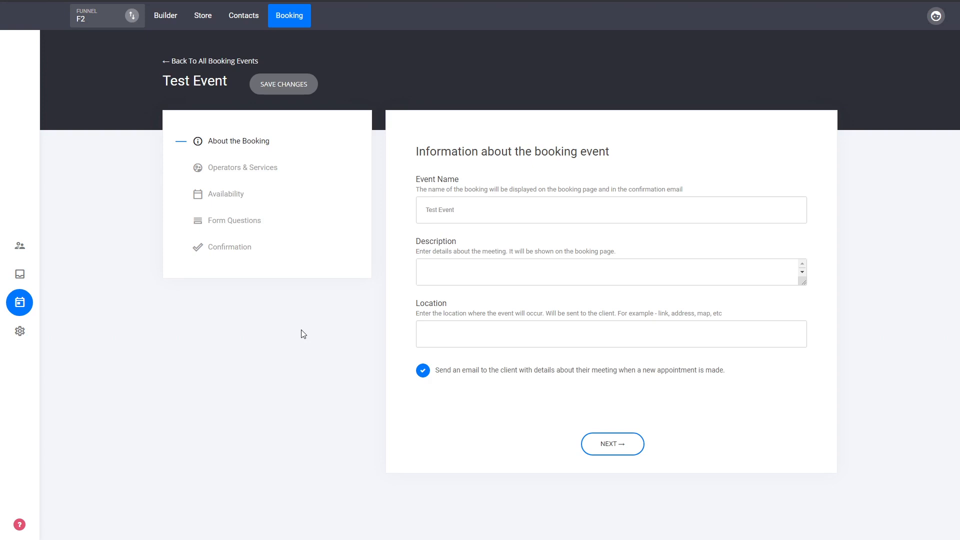
left_click(519, 333)
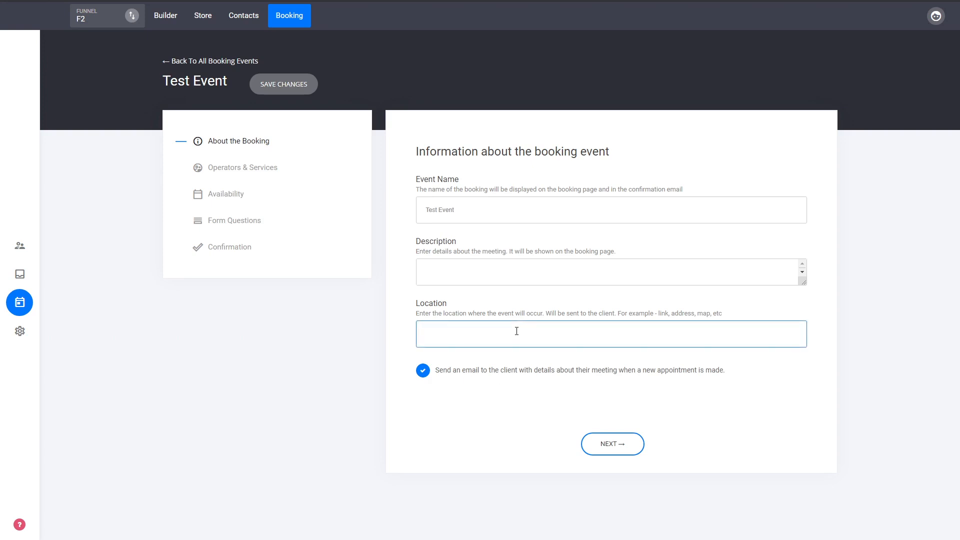
left_click(374, 338)
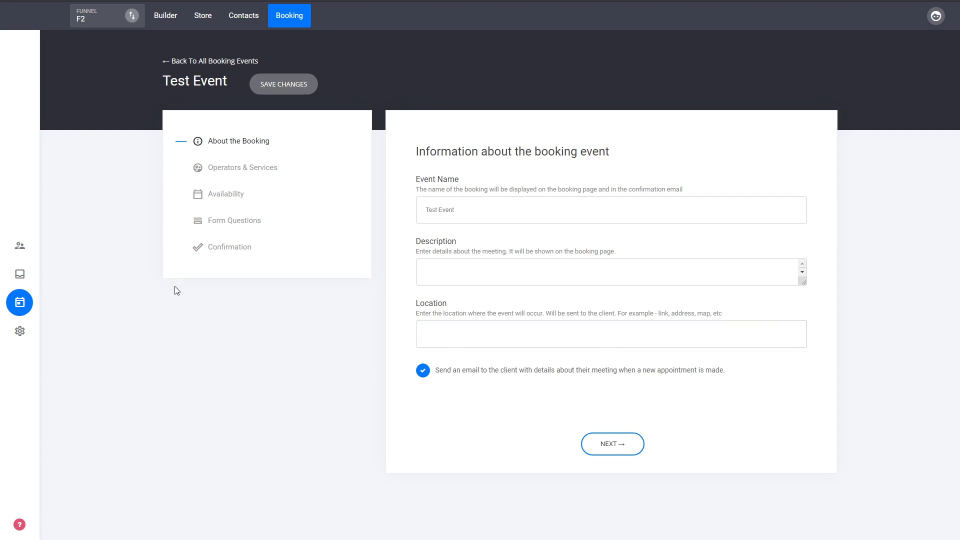
- Start a new operator for Test Event, fill in the operator's name and email, and try to save it
left_click(239, 171)
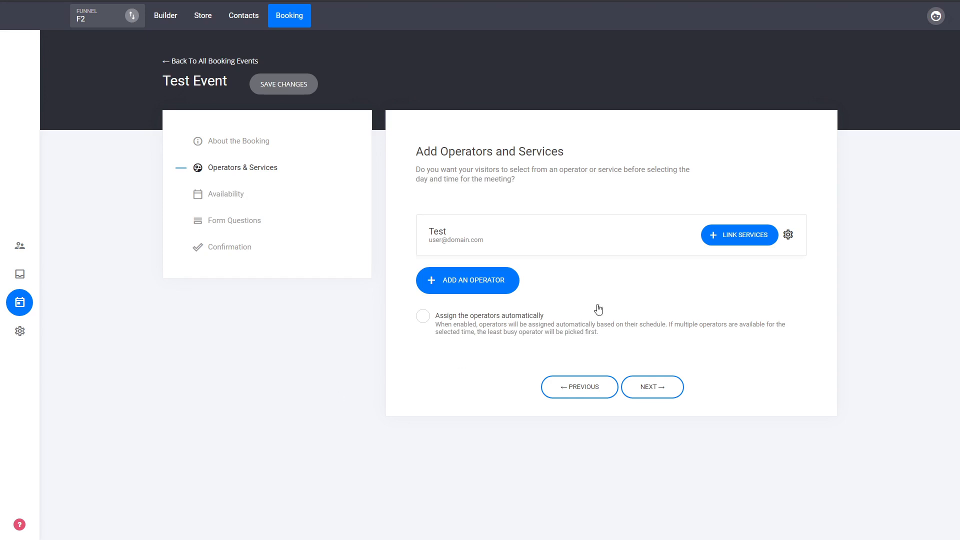
left_click(493, 292)
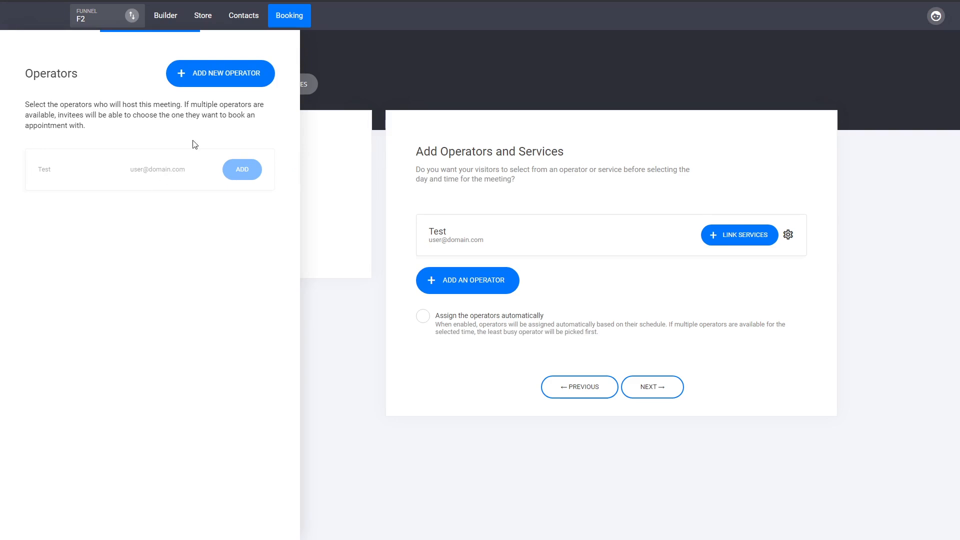
left_click(210, 80)
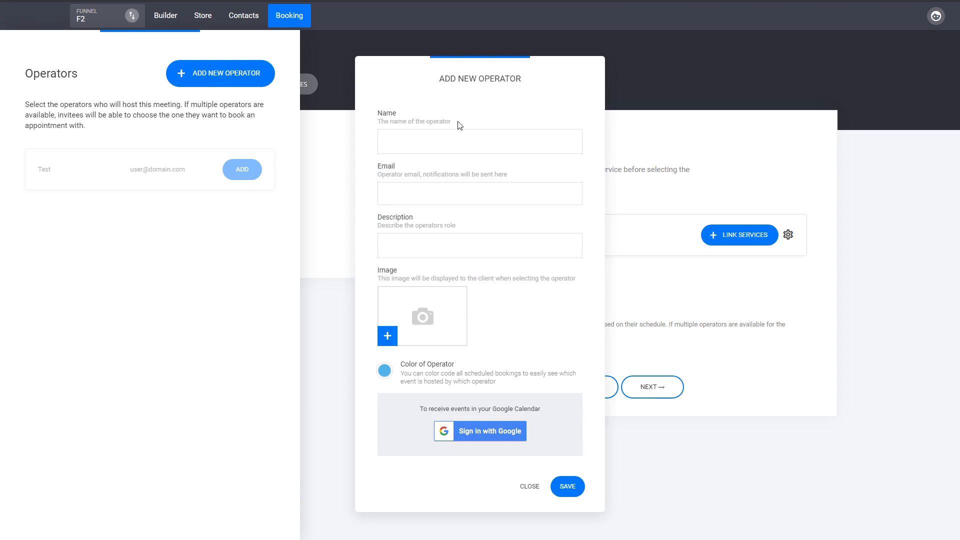
left_click(450, 135)
type("J")
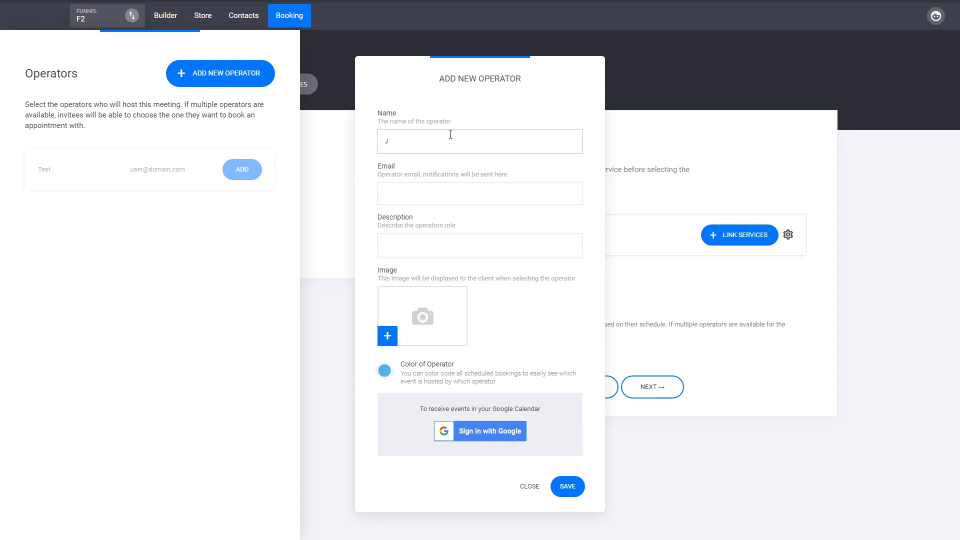
type("ohn")
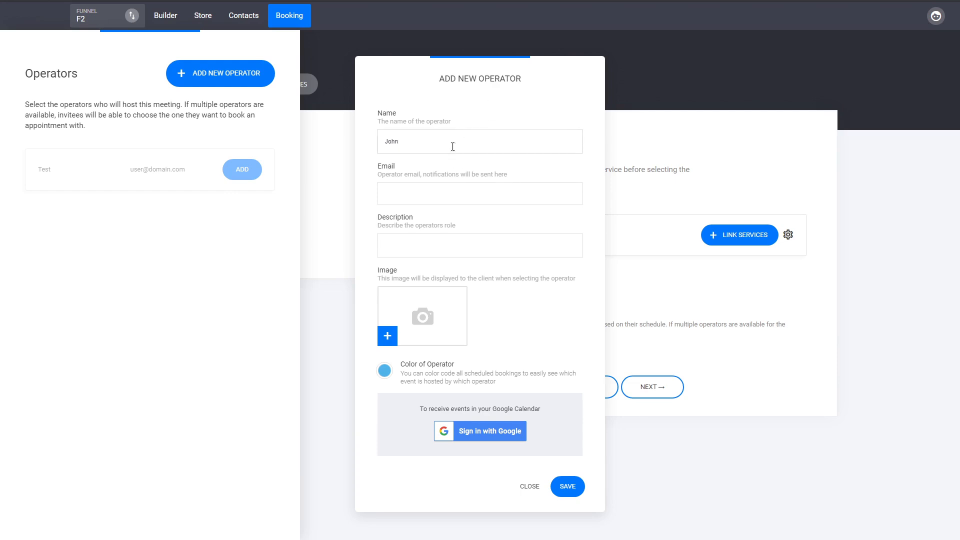
left_click(460, 188)
key("ctrl+v")
left_click(571, 487)
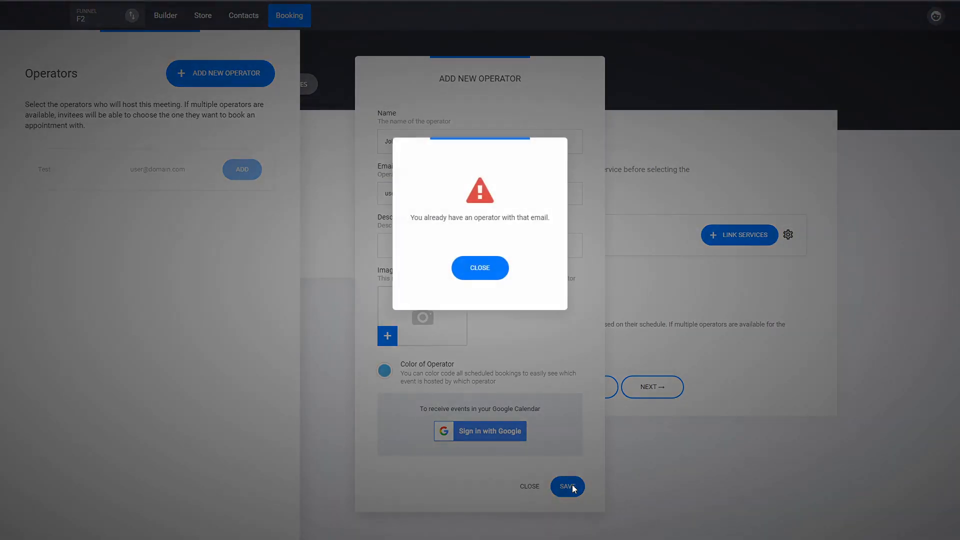
left_click(480, 270)
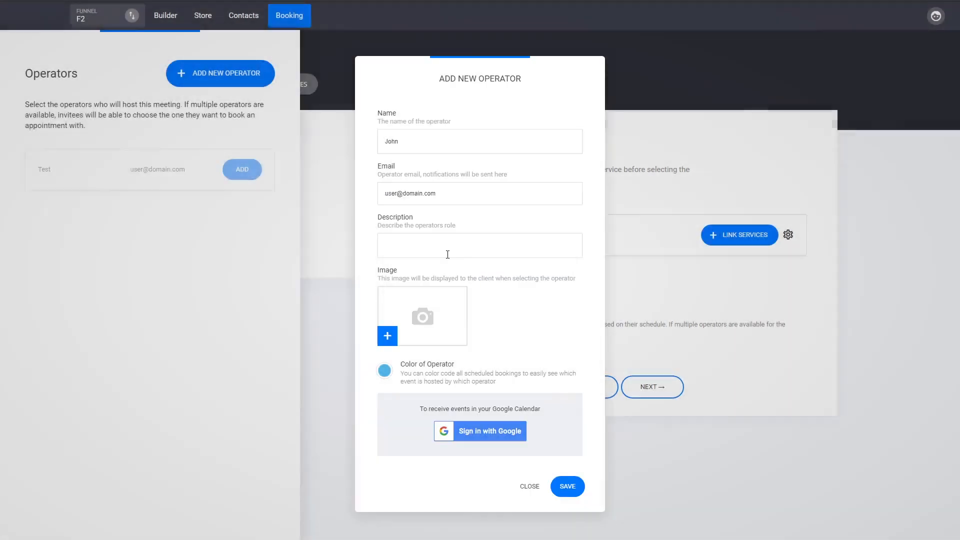
- Change the new operator's email address, save the operator and add them to Test Event
left_click(398, 193)
type("2")
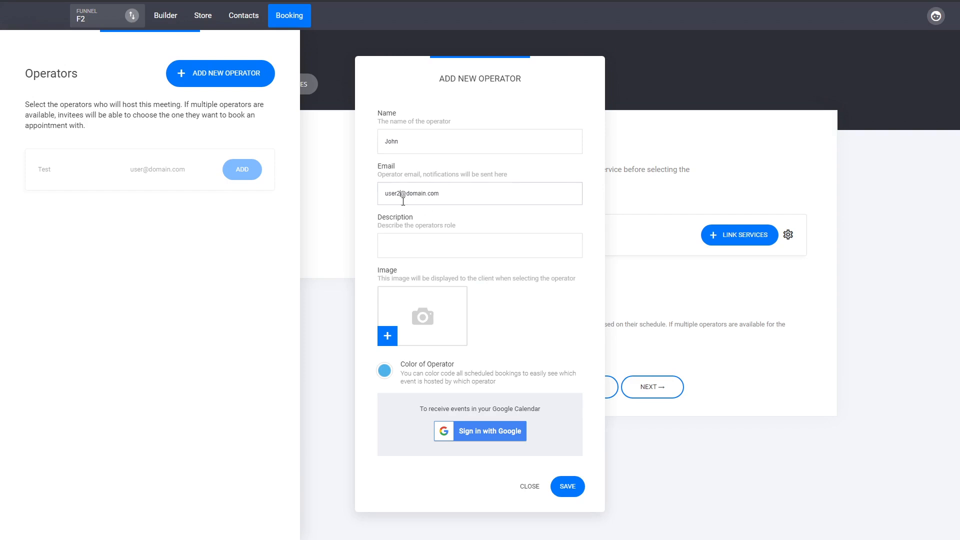
left_click(580, 491)
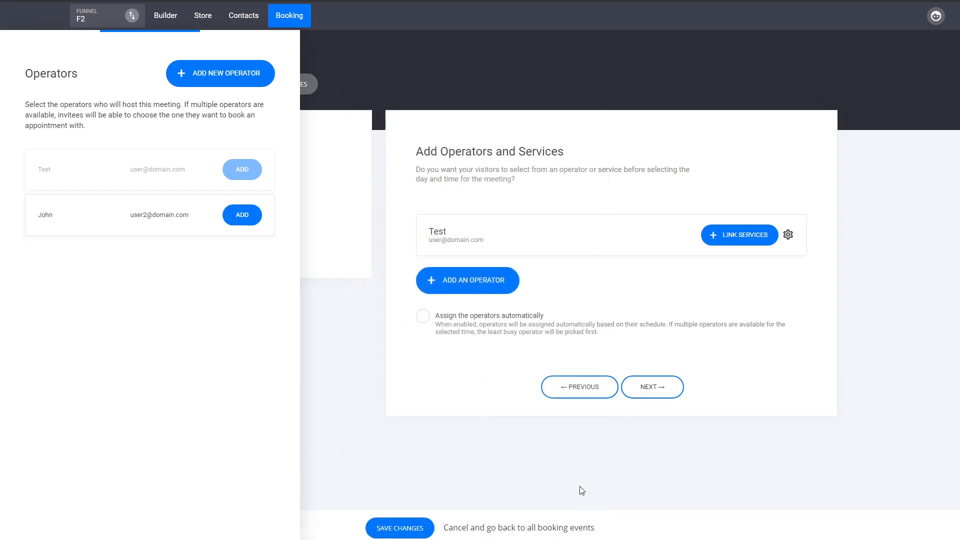
left_click(247, 221)
- Try the automatic operator assignment option and switch it off again
left_click(788, 236)
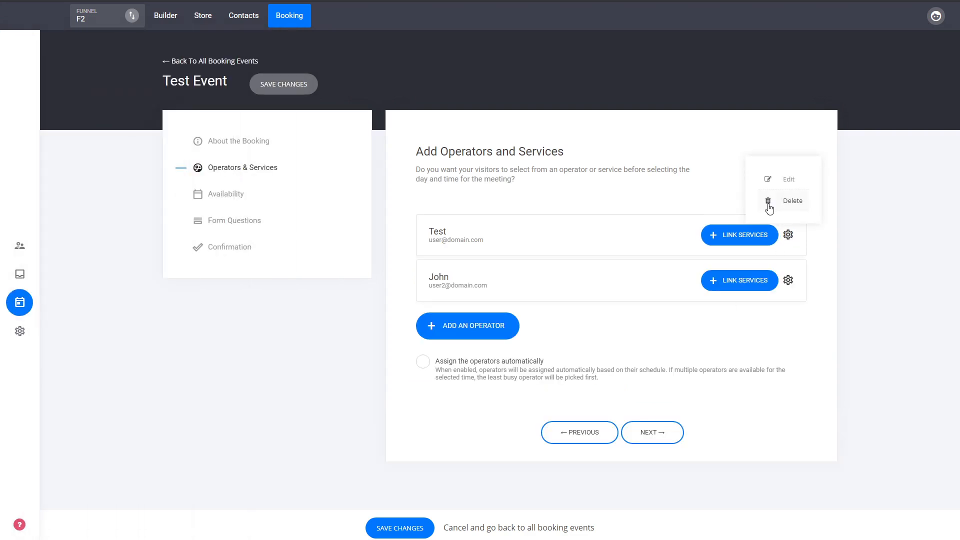
left_click(348, 404)
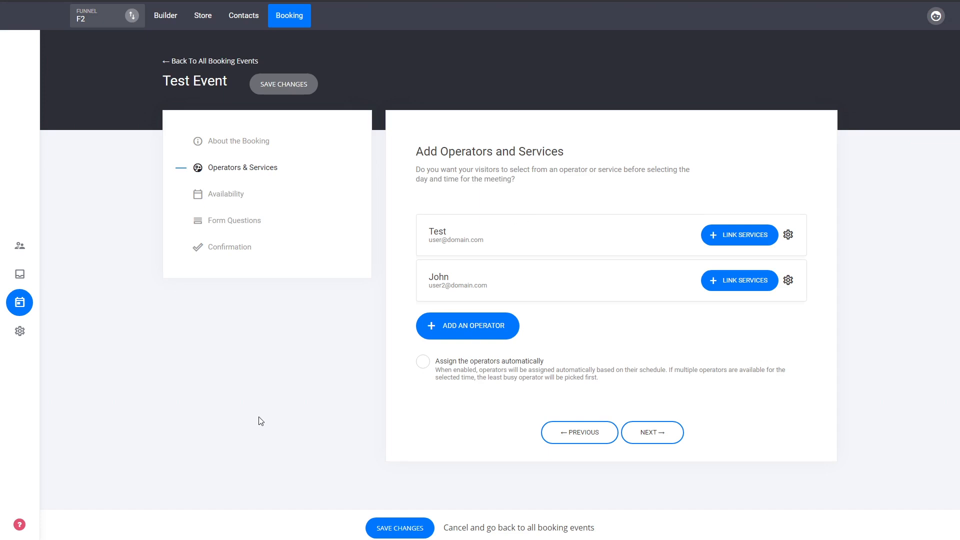
left_click(525, 372)
left_click(510, 372)
- Open Test Event's availability settings and switch the newly added operator's booking type to group and back to one-on-one
left_click(669, 443)
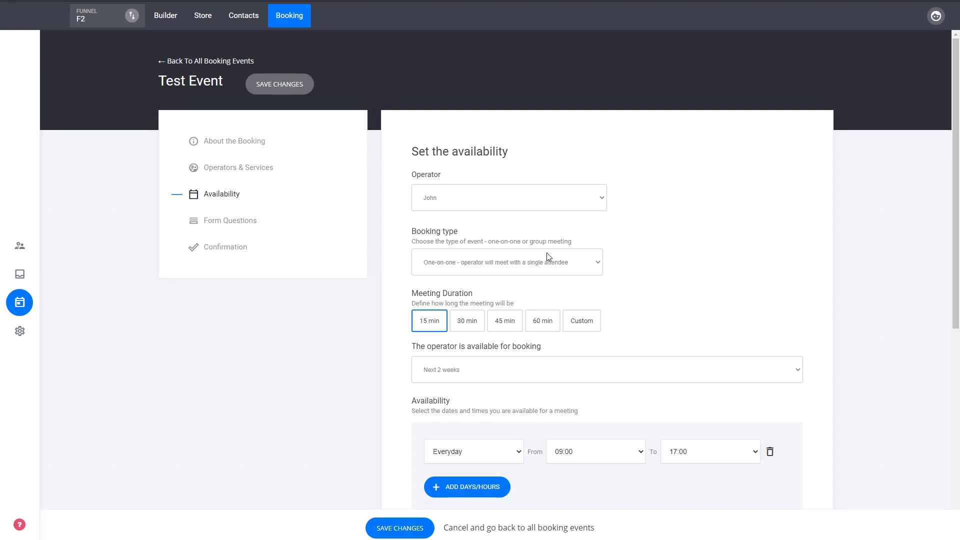
left_click(547, 257)
left_click(512, 287)
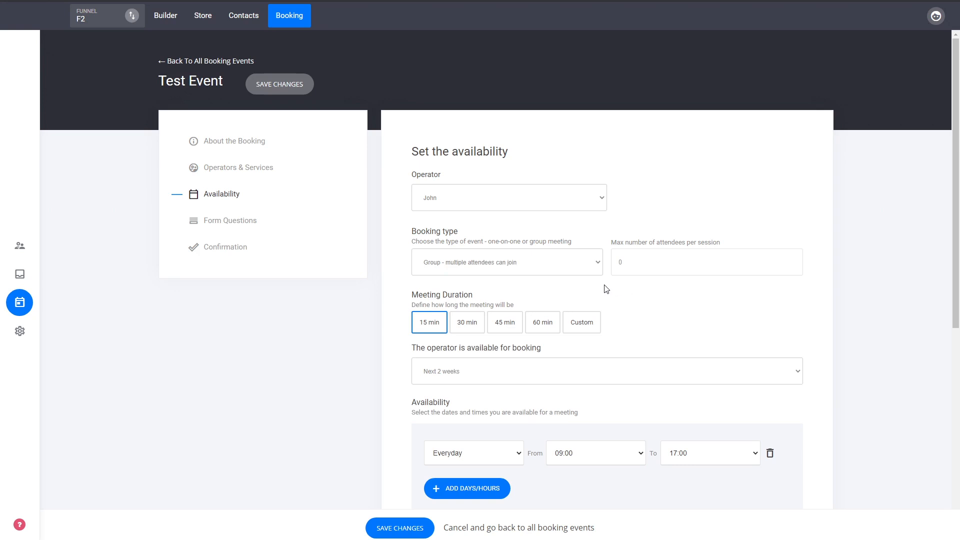
left_click(492, 267)
left_click(474, 280)
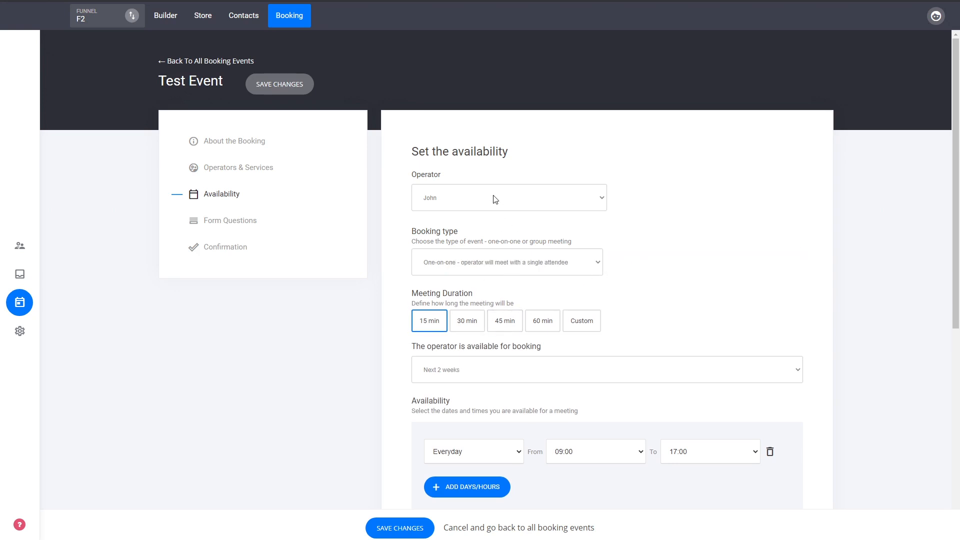
- Set the Test operator's booking type to group with a maximum of 15 attendees per session
left_click(475, 287)
left_click_drag(637, 257, 614, 259)
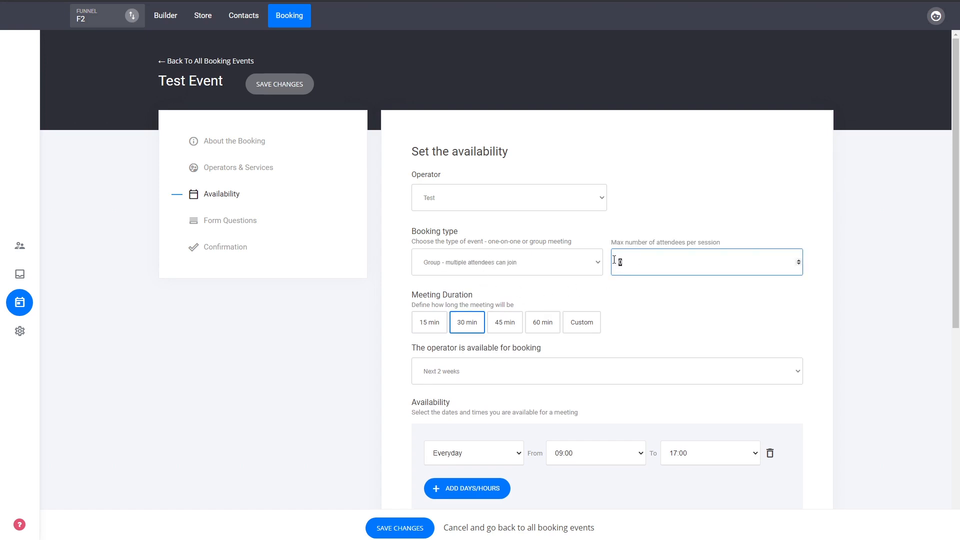
left_click(647, 298)
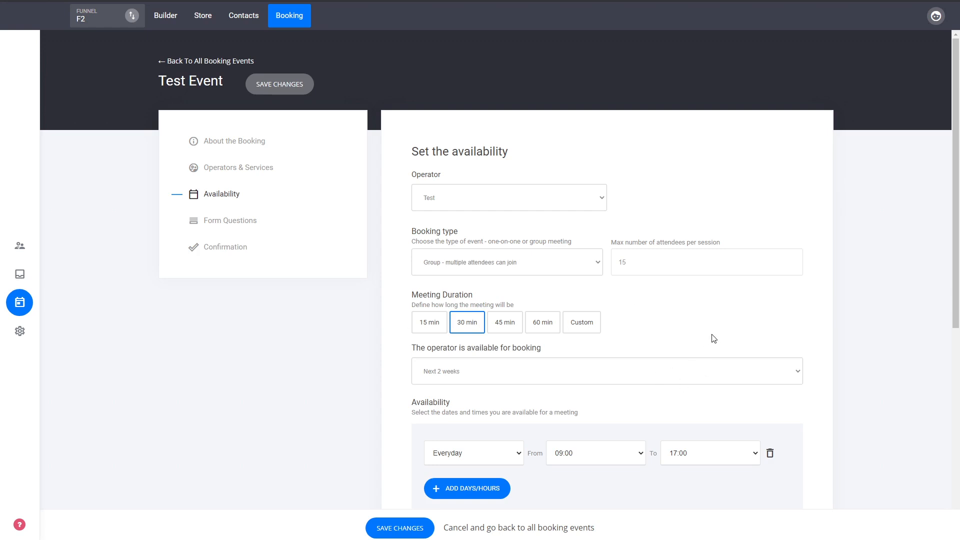
- Examine the operator's available hours, excluded days, increments, scheduling notice, appointment buffer and daily session limit settings
scroll(714, 339, "down", 1)
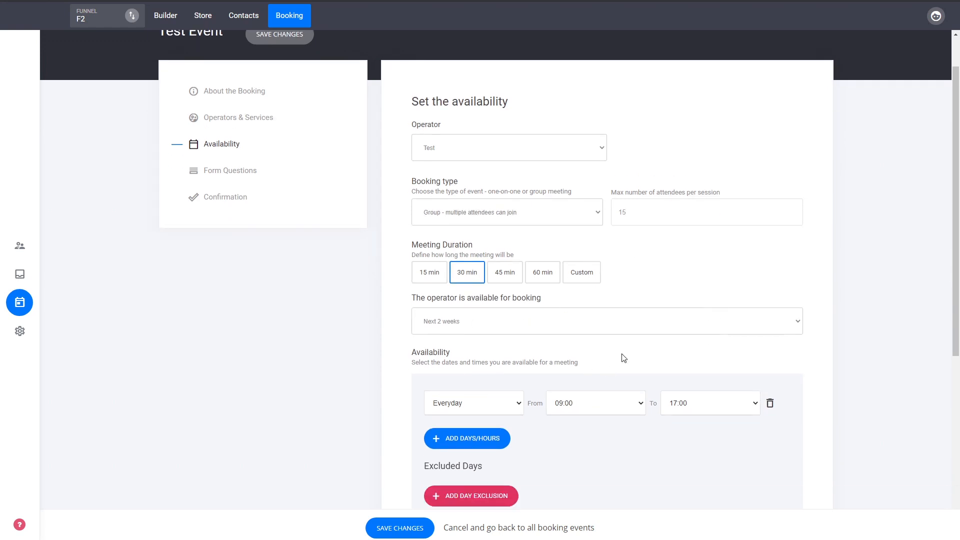
scroll(625, 358, "down", 2)
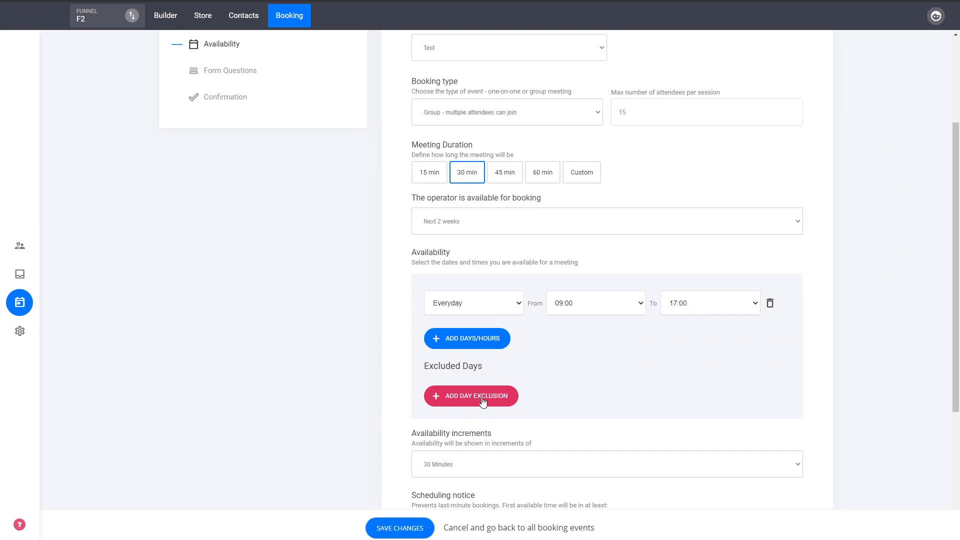
scroll(690, 377, "down", 3)
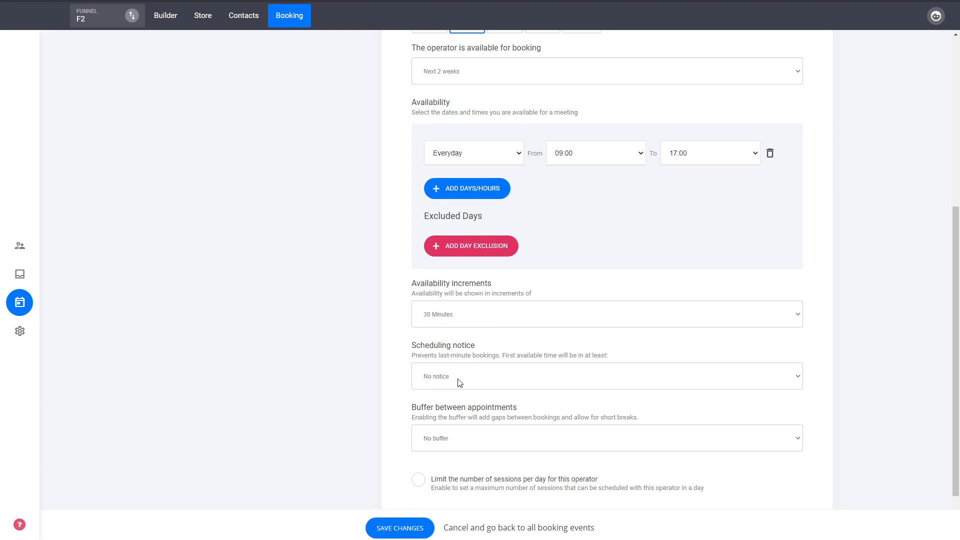
scroll(463, 382, "down", 2)
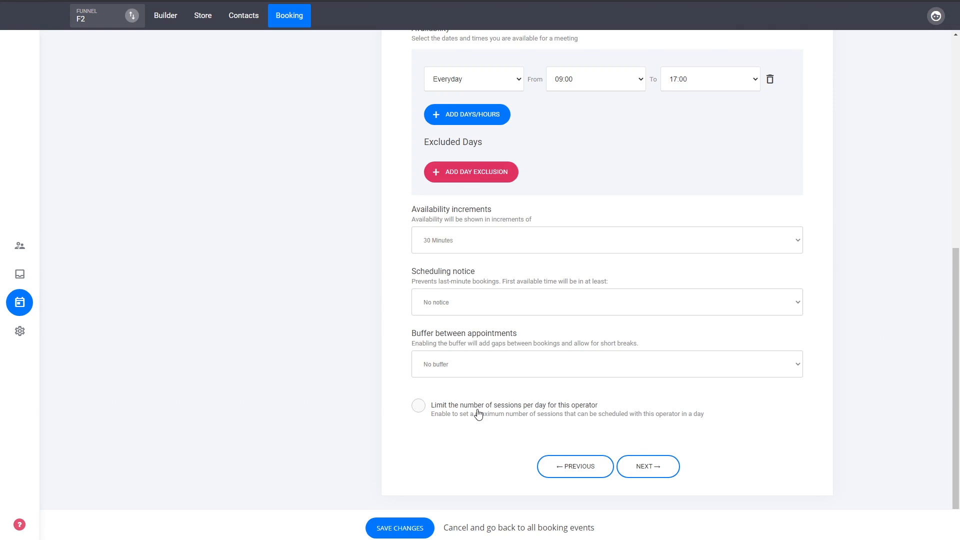
scroll(383, 340, "up", 5)
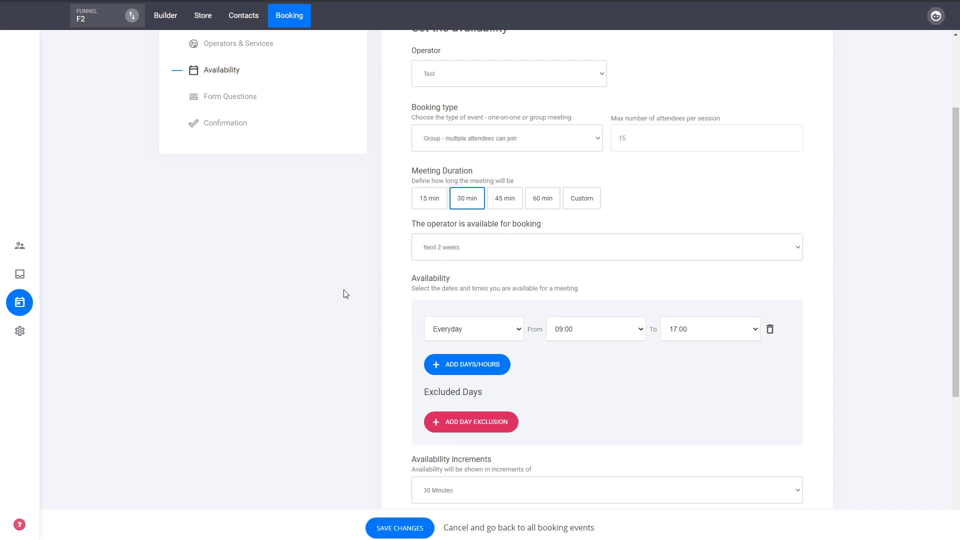
scroll(343, 294, "up", 3)
scroll(572, 377, "down", 8)
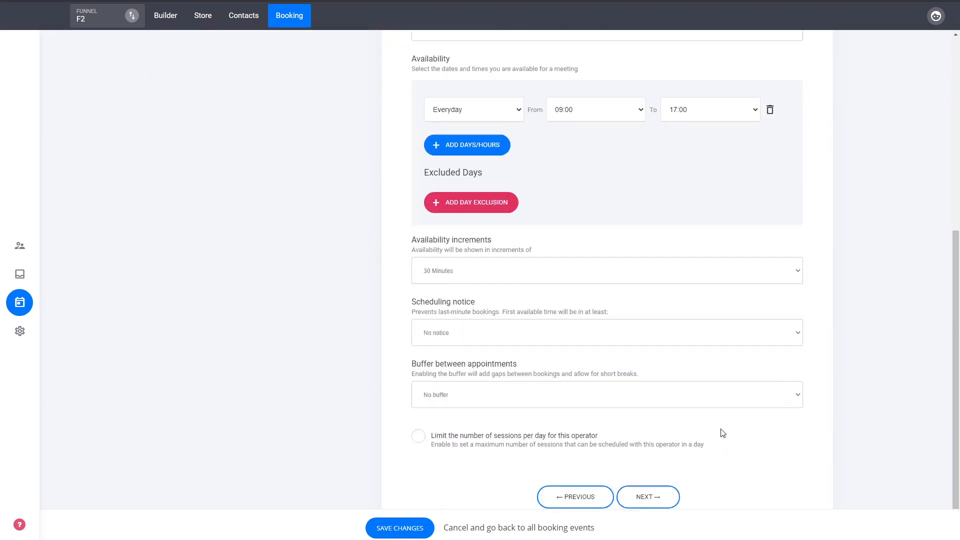
- Look through the field types available for Test Event's form questions and open the Phone field's settings
left_click(672, 466)
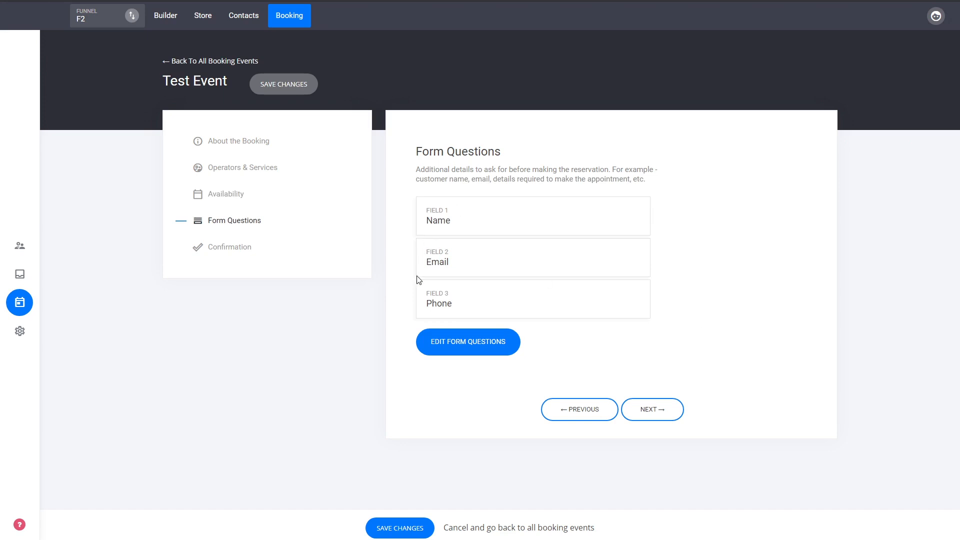
left_click(461, 339)
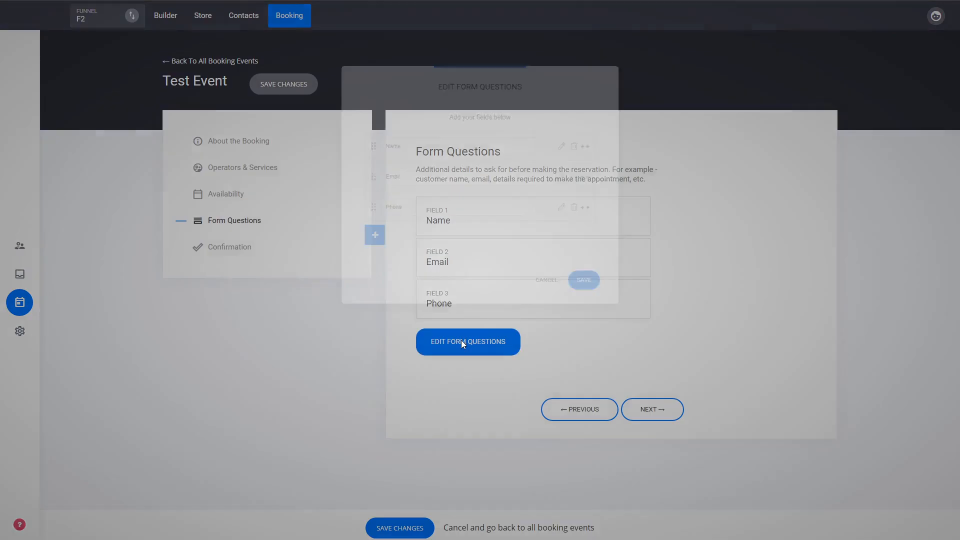
left_click(373, 235)
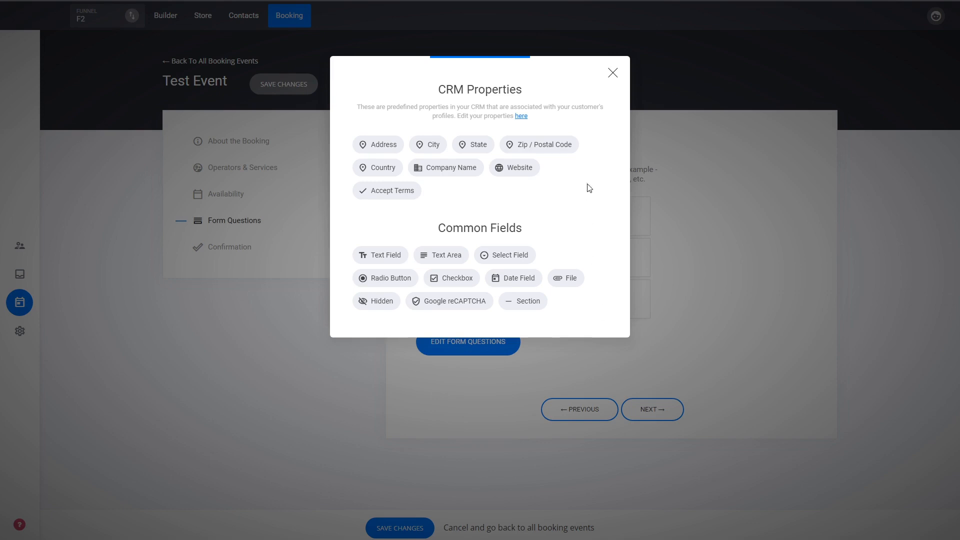
left_click(613, 74)
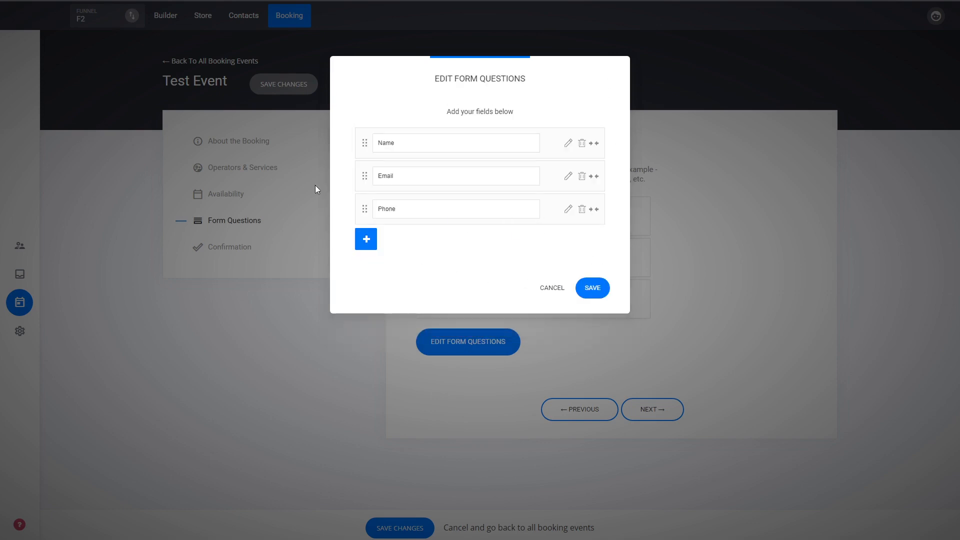
left_click(568, 209)
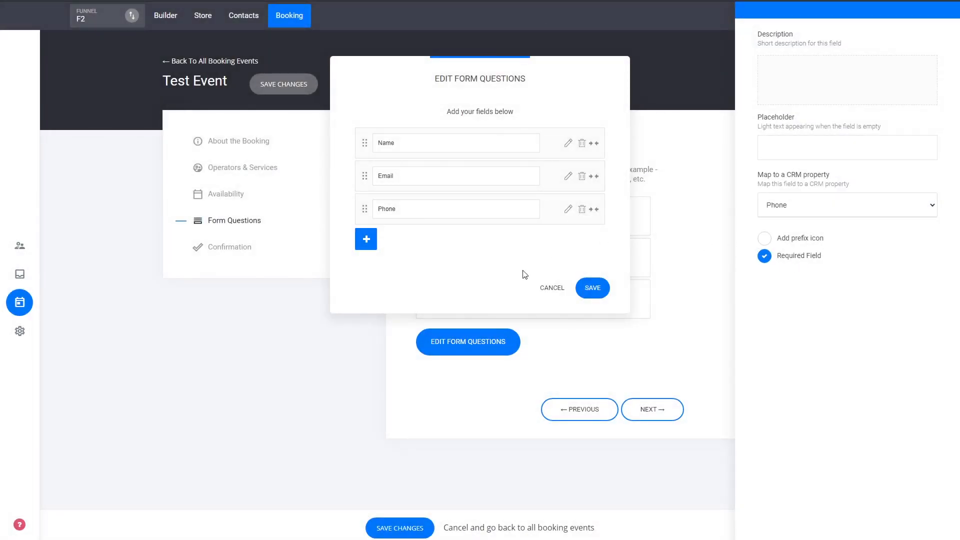
- Close the Phone field's settings, save the form questions and proceed to Test Event's confirmation settings
left_click(554, 272)
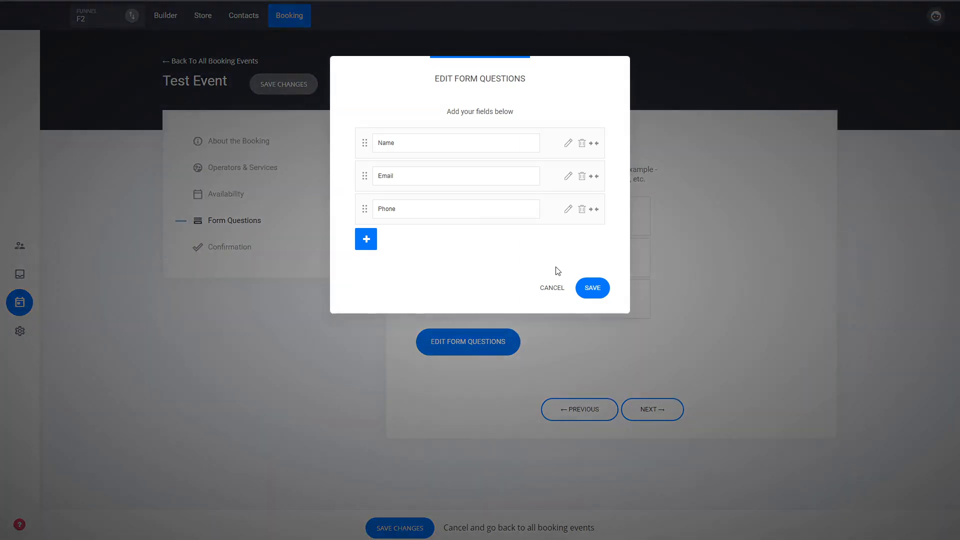
left_click(592, 288)
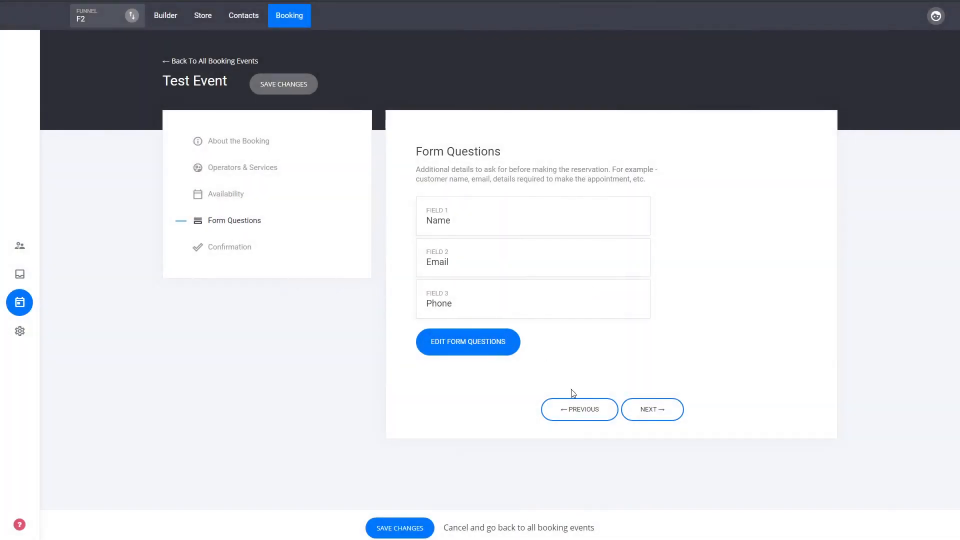
left_click(653, 409)
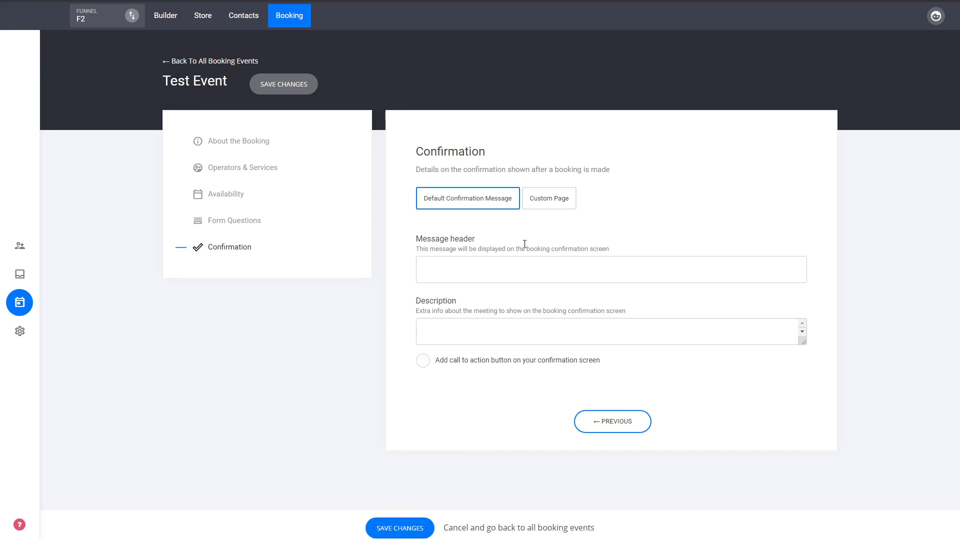
- Review the custom page option, keep Default Confirmation Message as the confirmation type, and save Test Event before returning to the booking events list
left_click(548, 203)
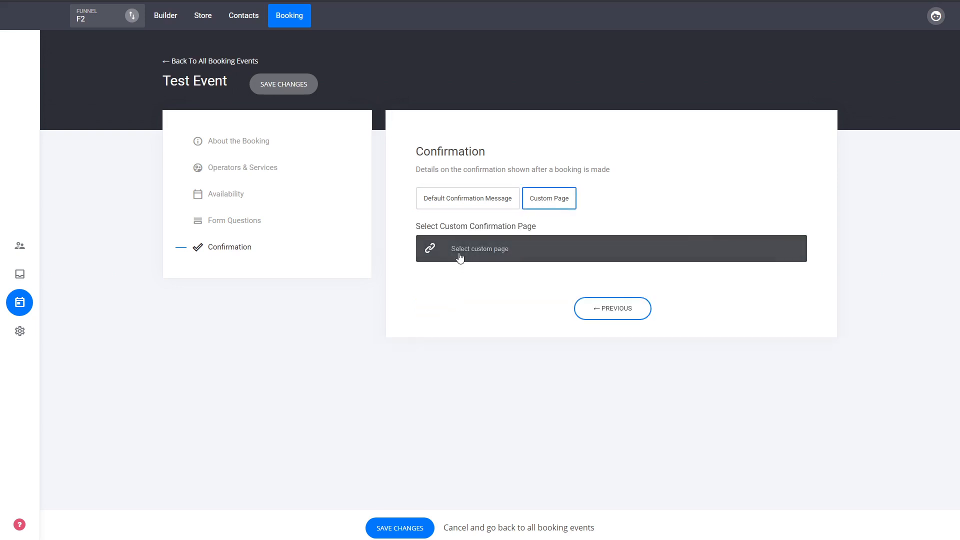
left_click(454, 203)
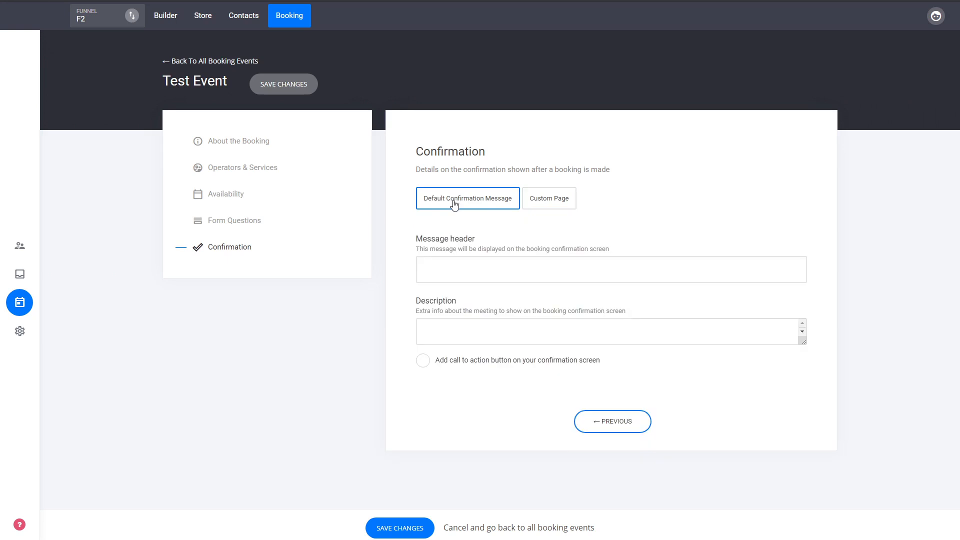
left_click(614, 339)
left_click(402, 531)
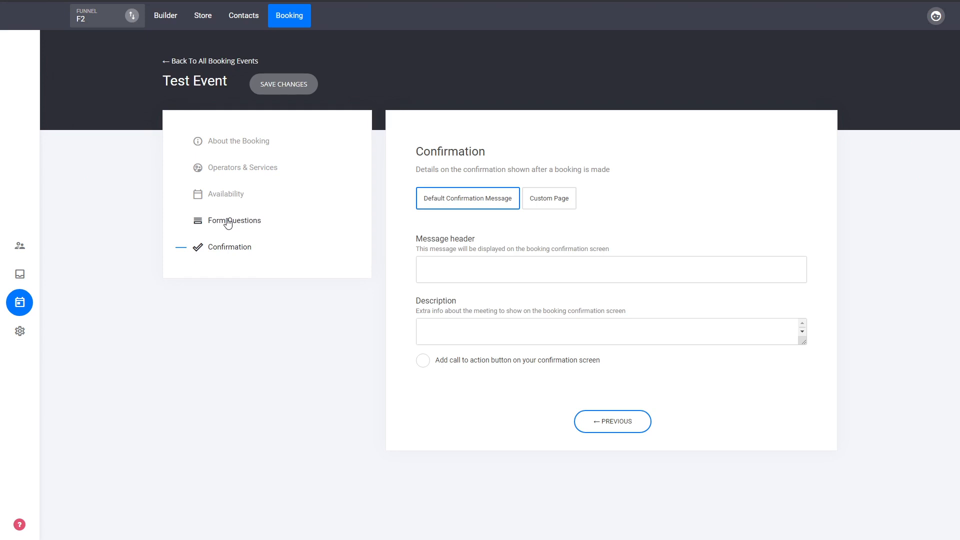
left_click(217, 62)
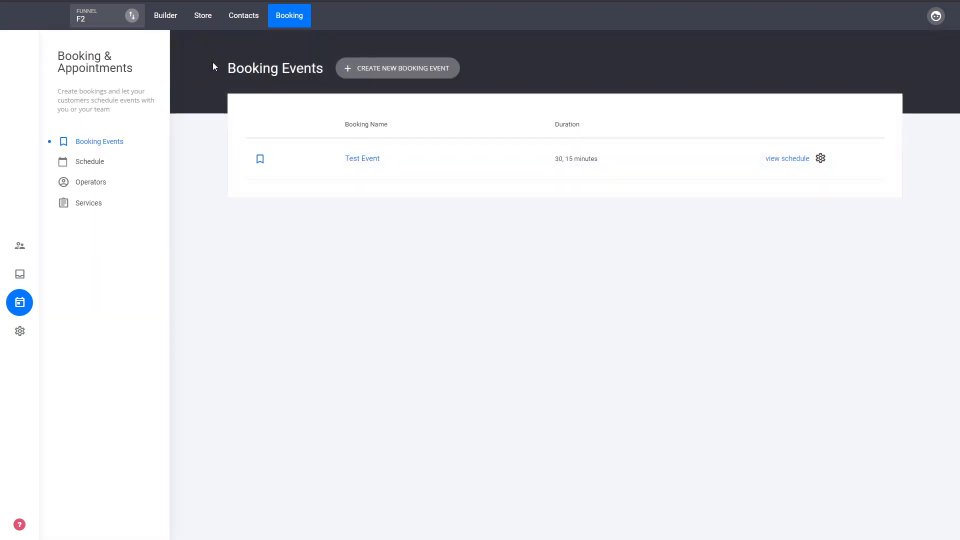
- Open the funnel's Booking page in the builder and check the booking element's settings and its selected event
left_click(166, 17)
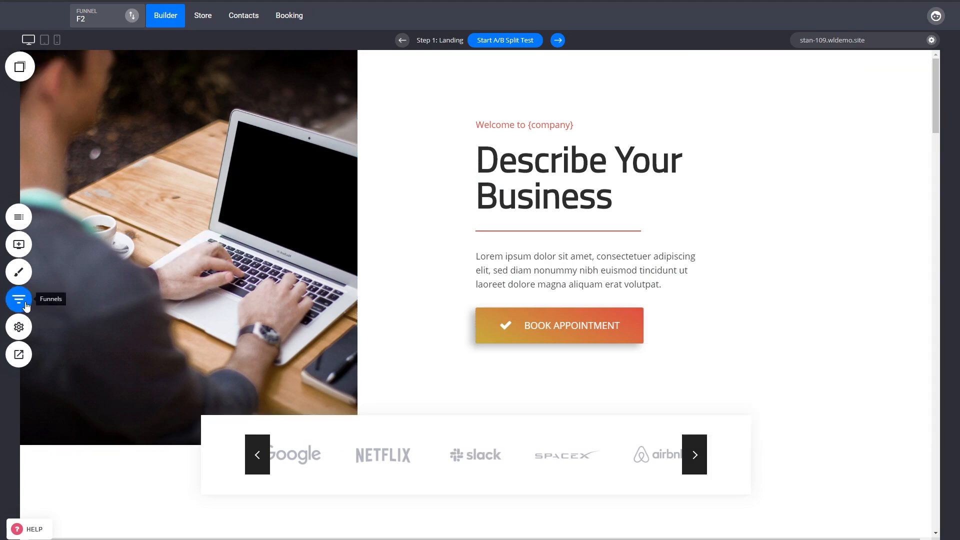
left_click(558, 41)
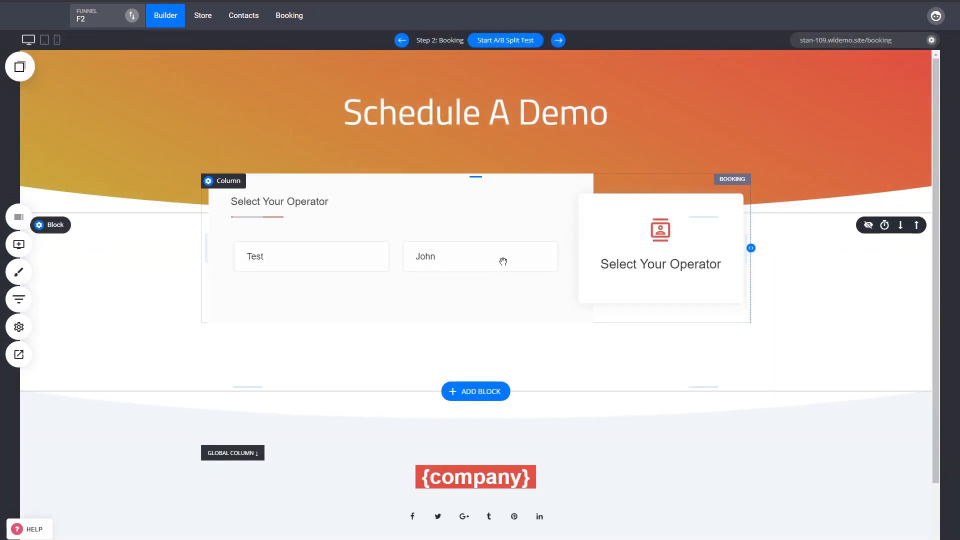
left_click(533, 256)
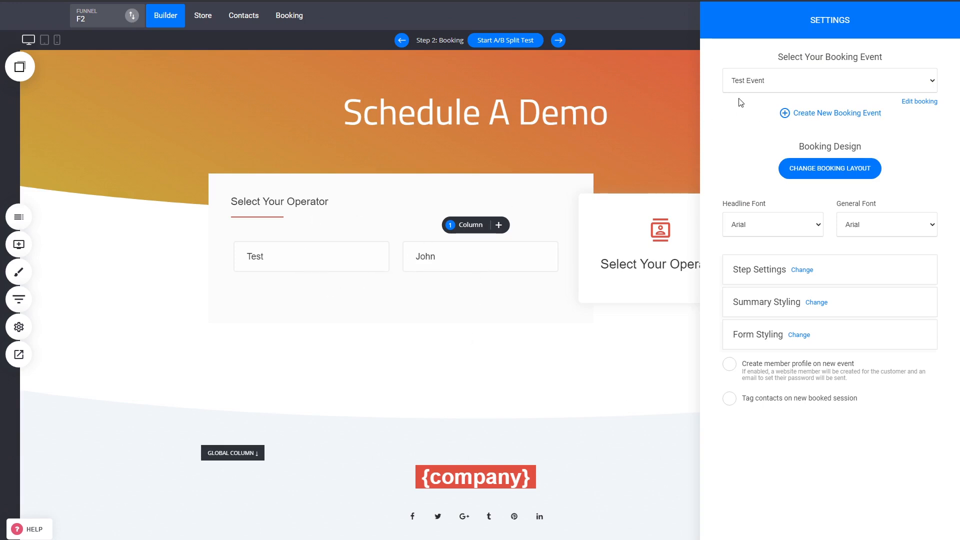
left_click(509, 225)
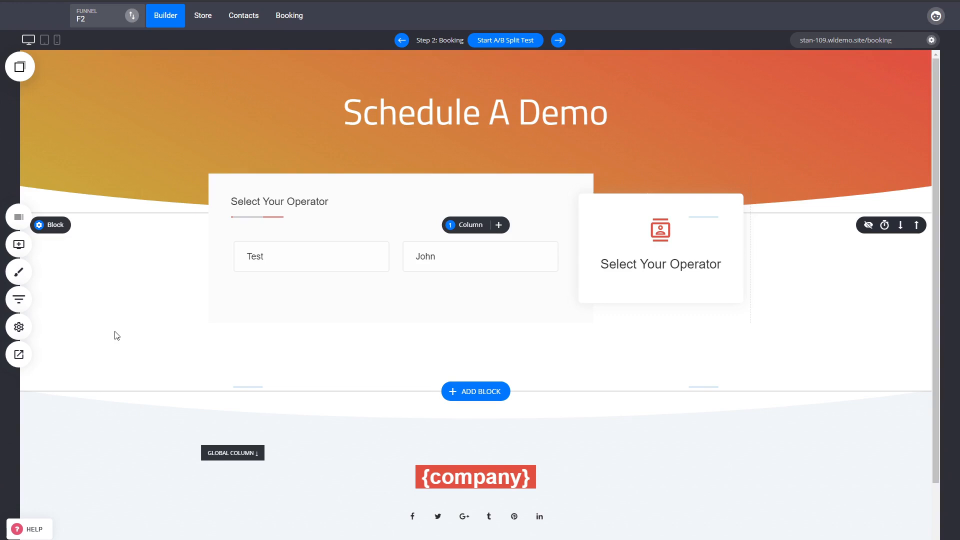
- Preview the Landing page, follow the first service's Learn More link, look through the service page and close the preview
left_click(402, 40)
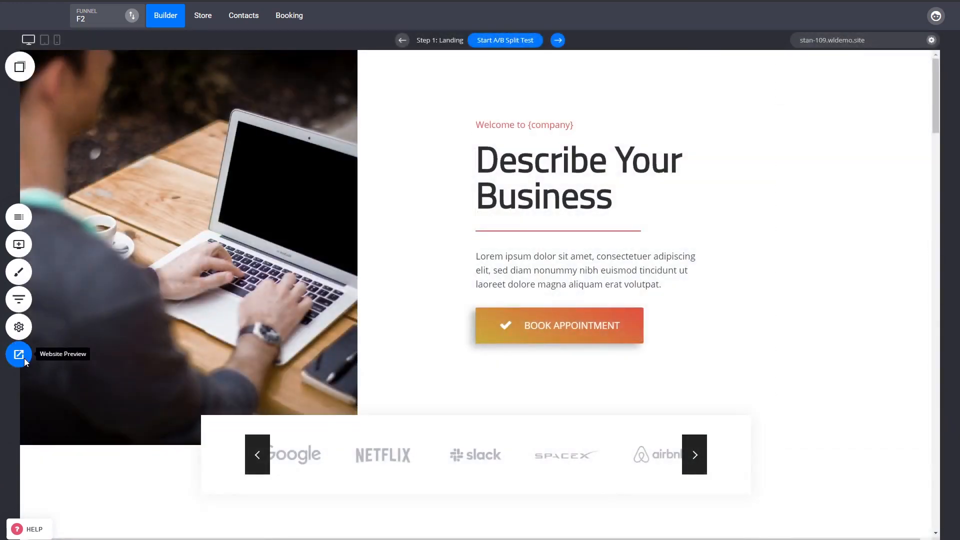
left_click(19, 354)
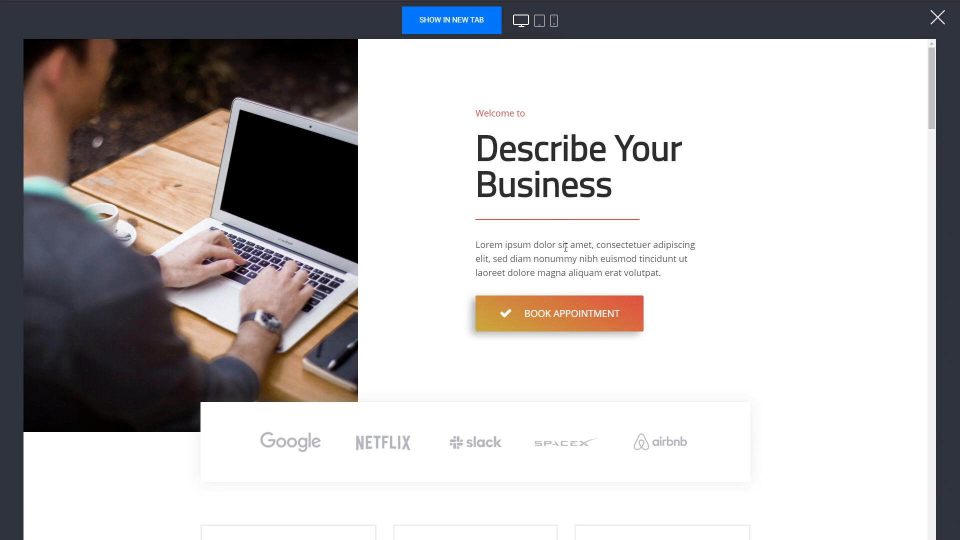
scroll(809, 257, "down", 5)
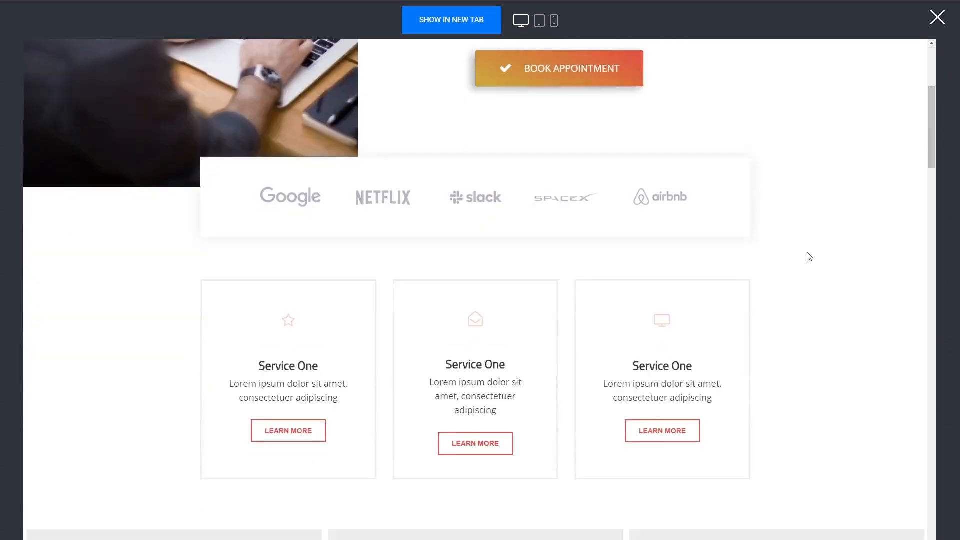
left_click(311, 430)
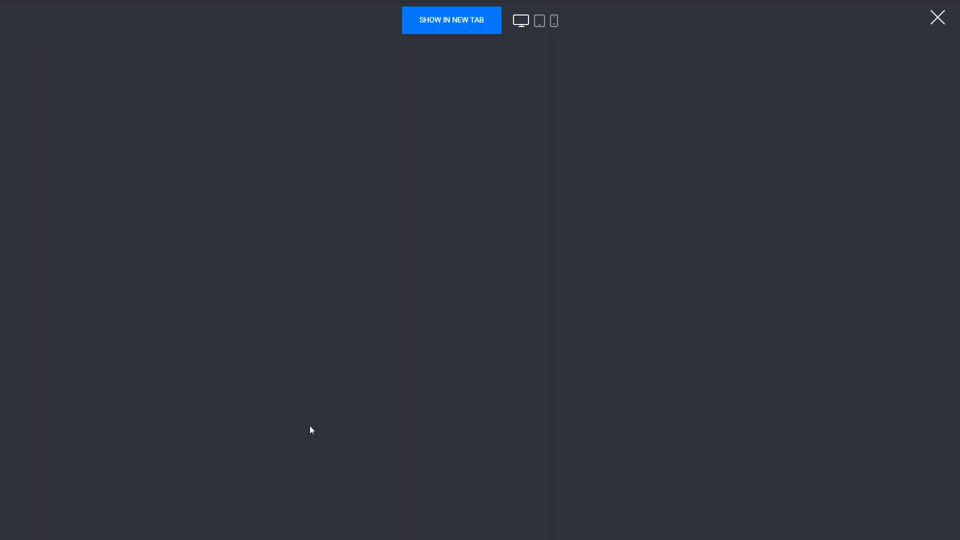
scroll(381, 247, "down", 5)
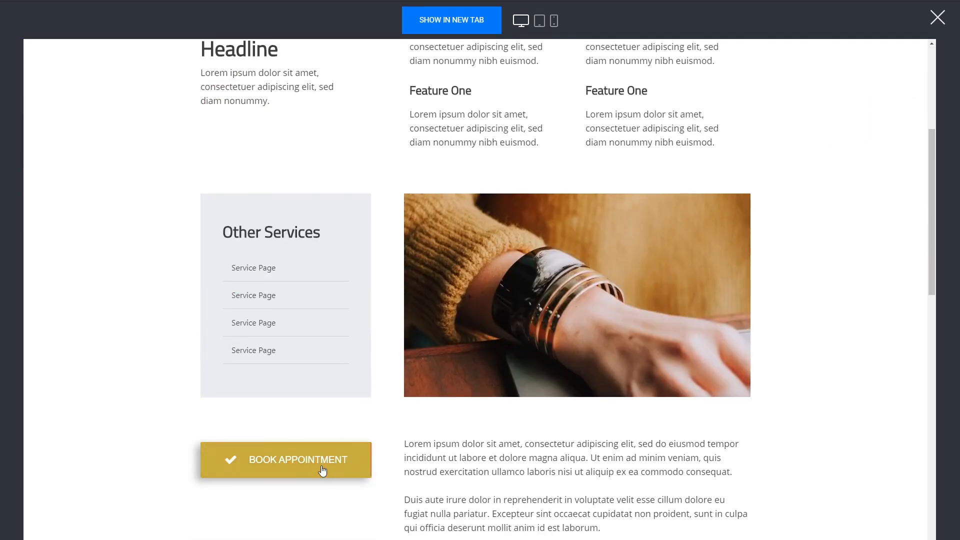
scroll(769, 308, "down", 15)
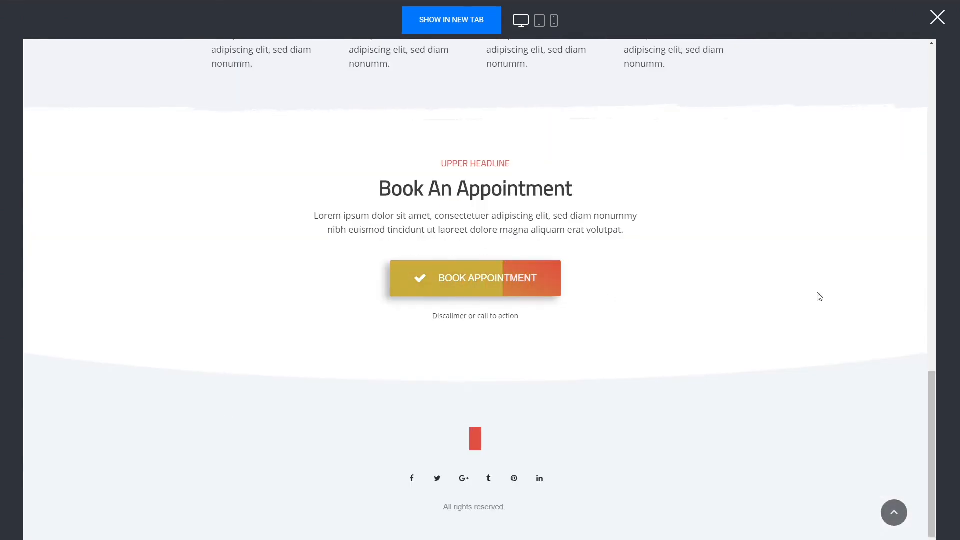
scroll(792, 229, "up", 4)
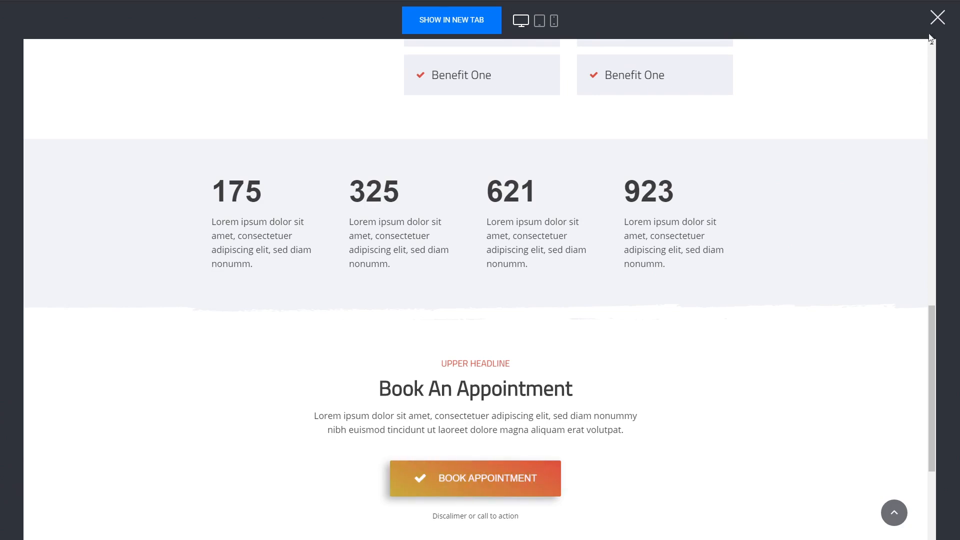
left_click(937, 17)
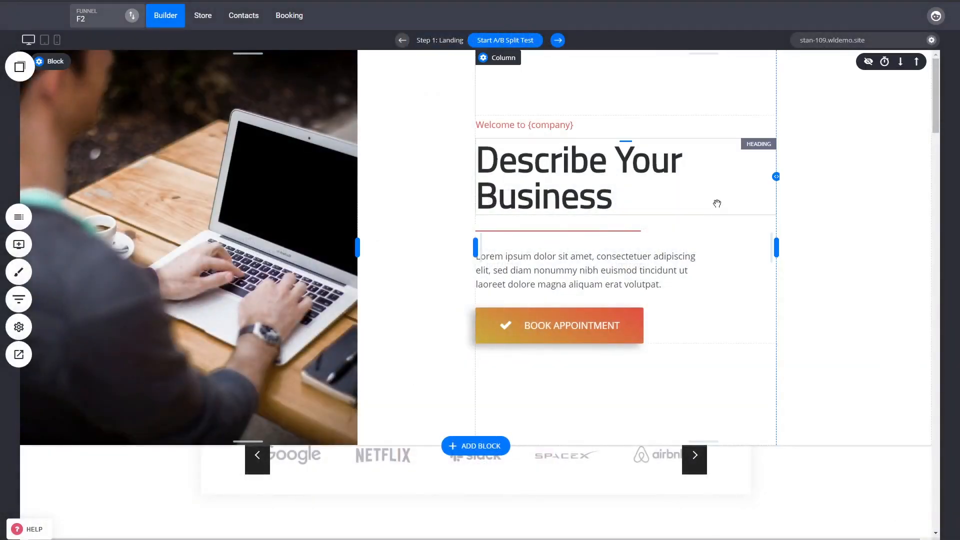
- Preview the Landing page again, look through its sections and follow the Book Appointment link at its end
left_click(18, 354)
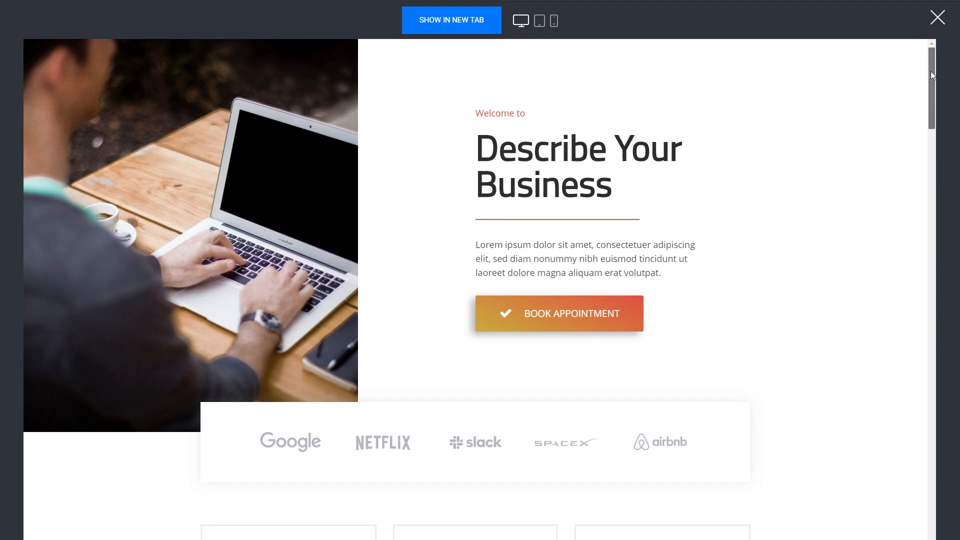
left_click_drag(931, 71, 901, 260)
scroll(903, 262, "up", 15)
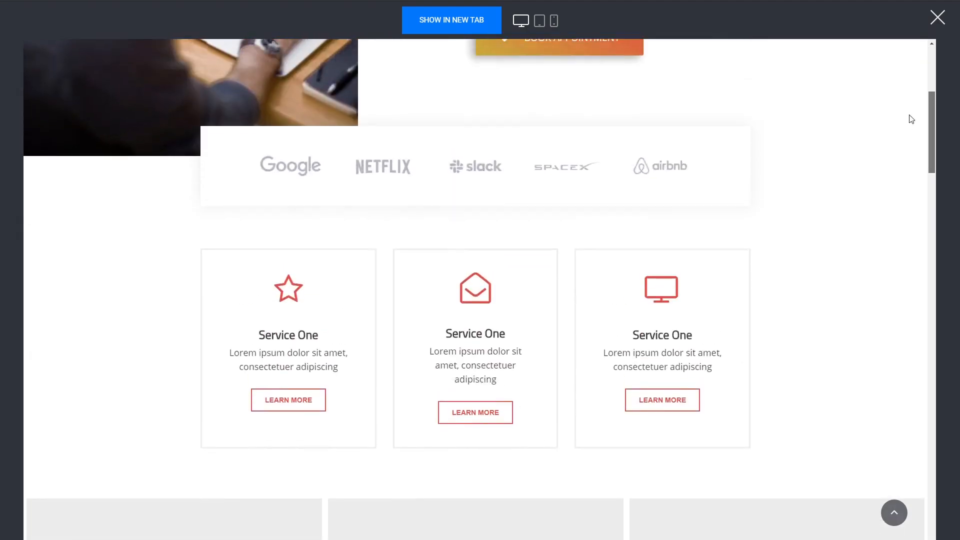
scroll(908, 120, "down", 9)
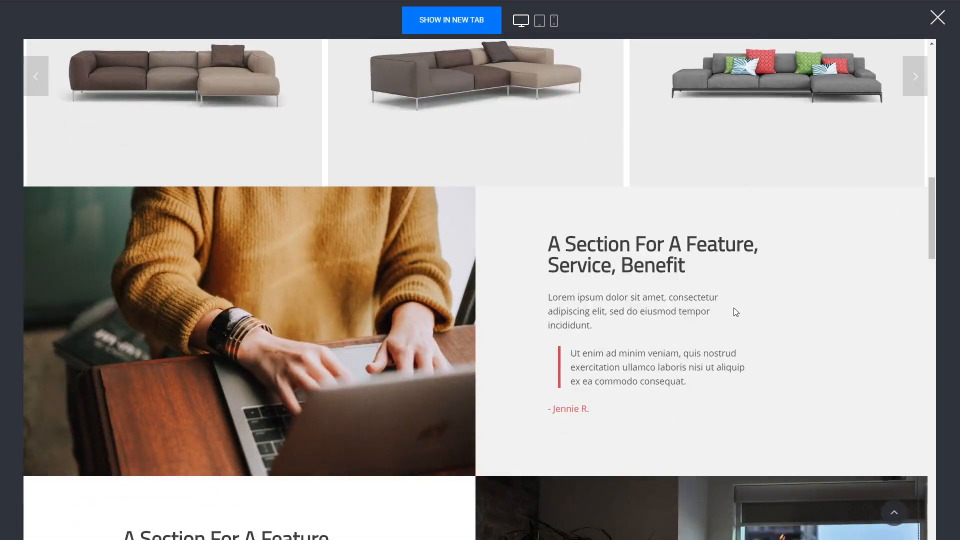
scroll(610, 311, "down", 10)
scroll(796, 356, "down", 20)
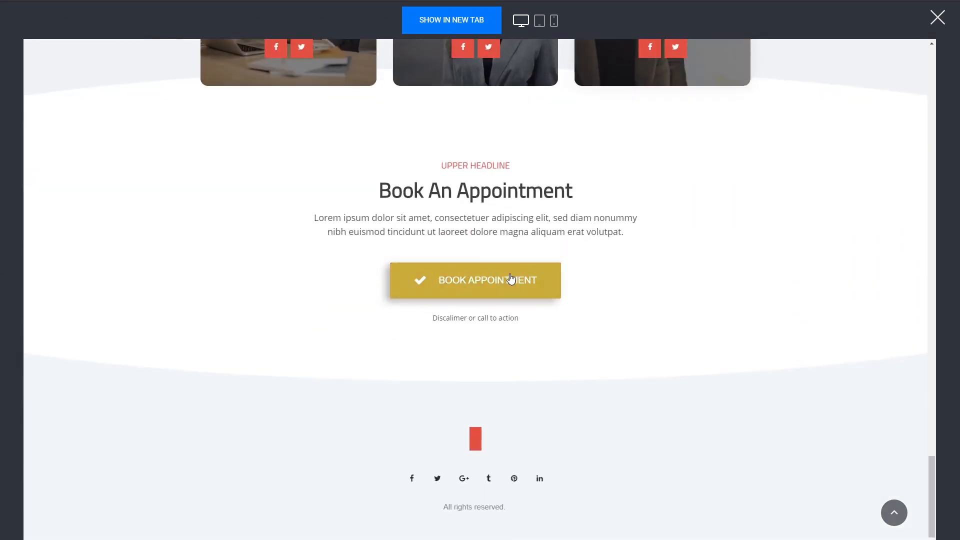
left_click(520, 280)
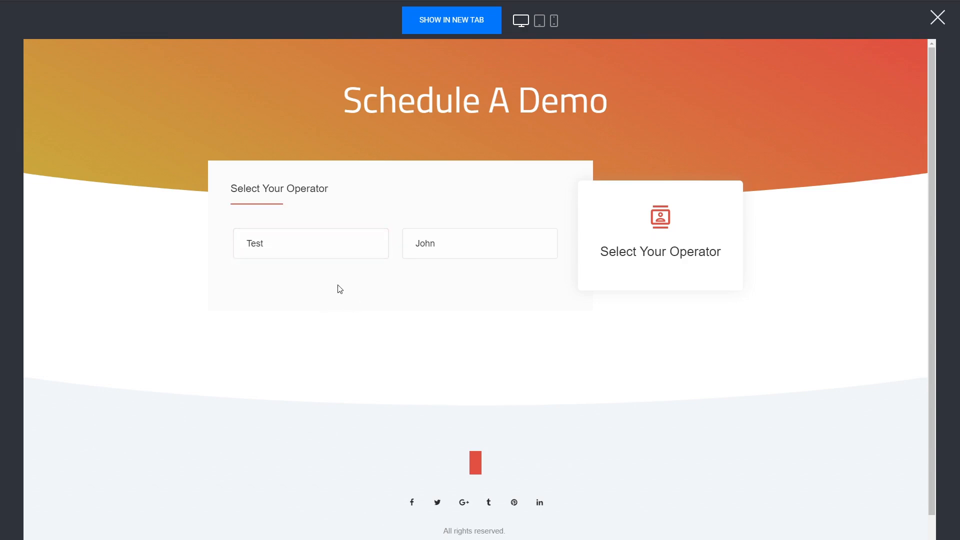
- Test the booking flow with the one-on-one operator, choosing September 18, 2020 at 11:30
left_click(440, 255)
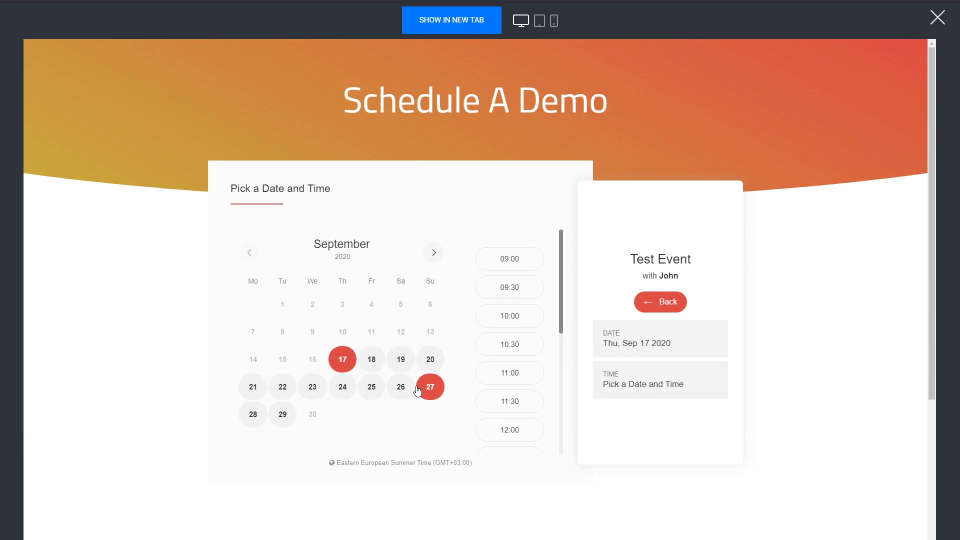
left_click(378, 365)
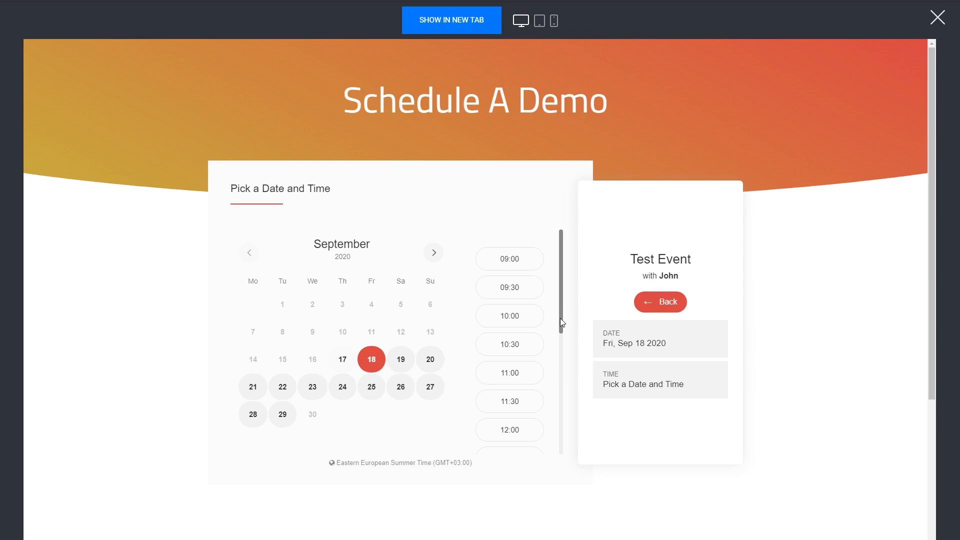
left_click_drag(560, 319, 561, 349)
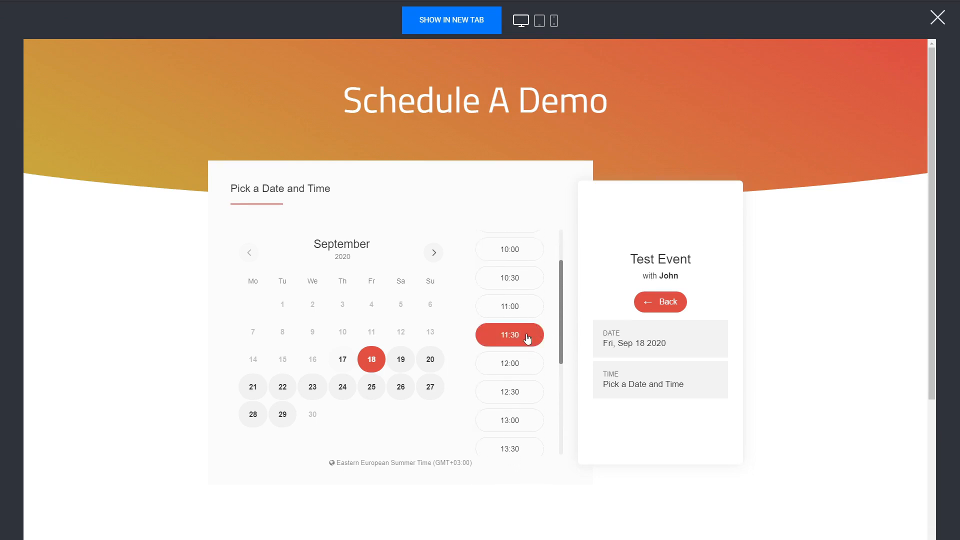
left_click(528, 339)
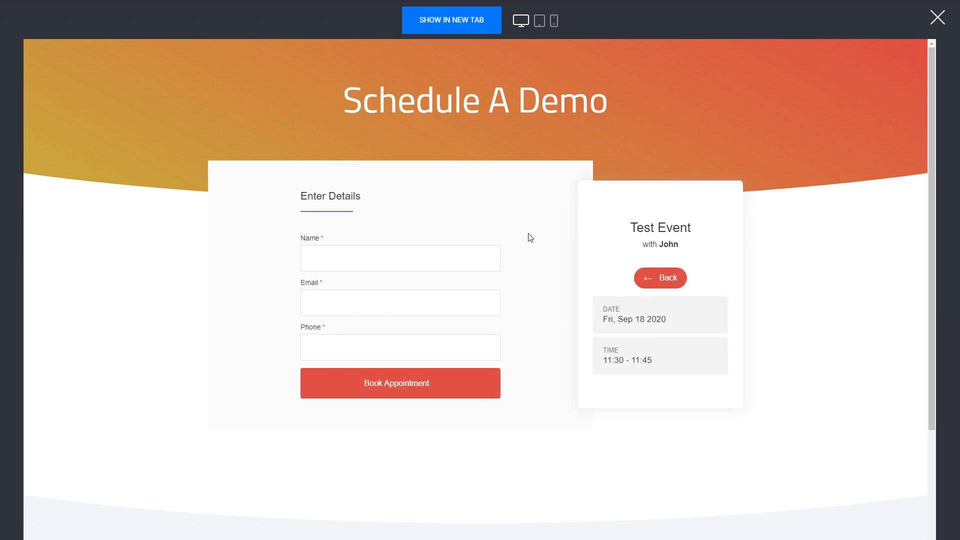
- Return to the operator selection, choose the Test operator and pick the 13:00 slot on September 17, 2020
left_click(667, 281)
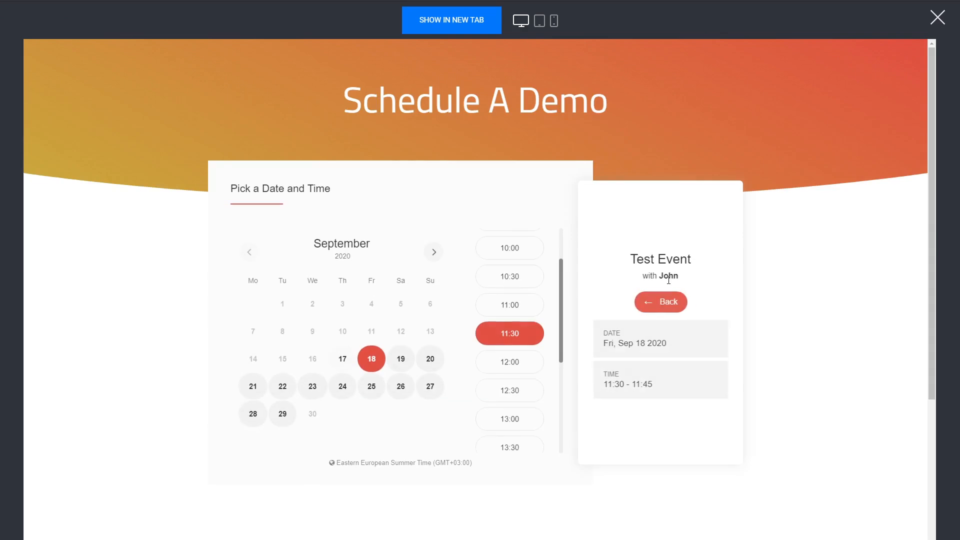
left_click(662, 306)
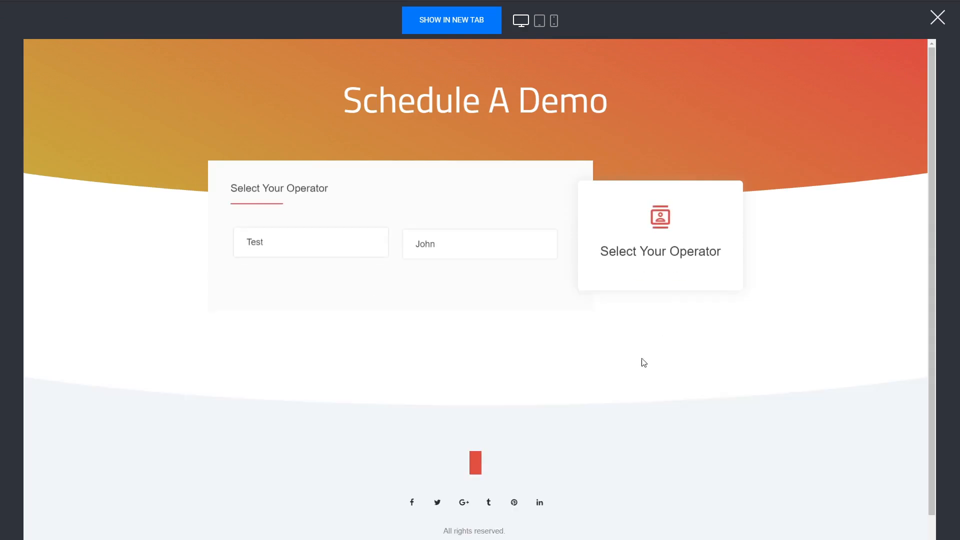
left_click(310, 252)
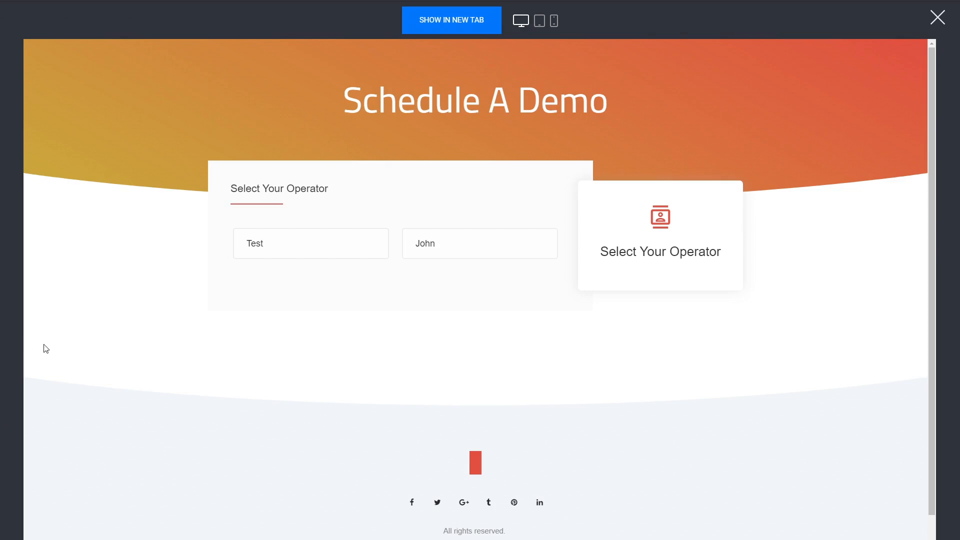
left_click(298, 255)
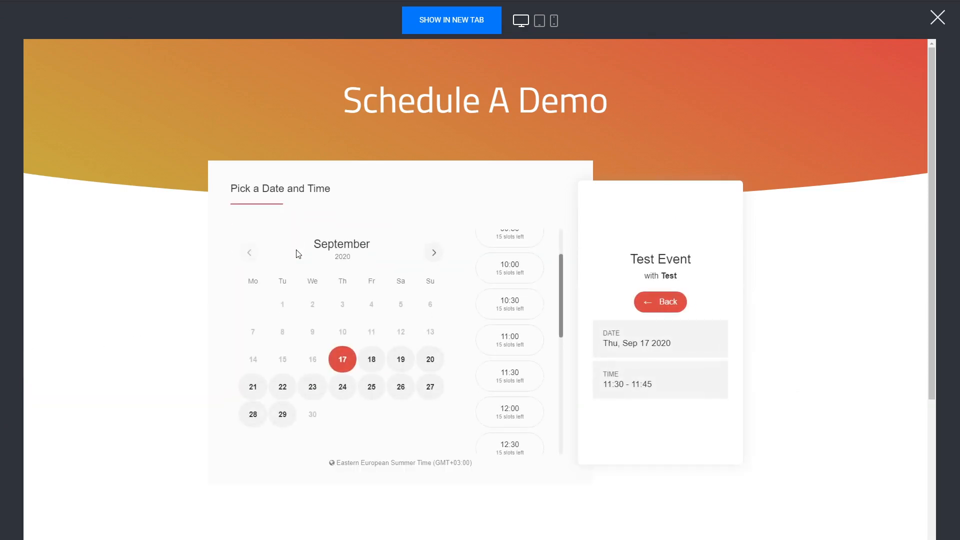
left_click_drag(560, 310, 562, 283)
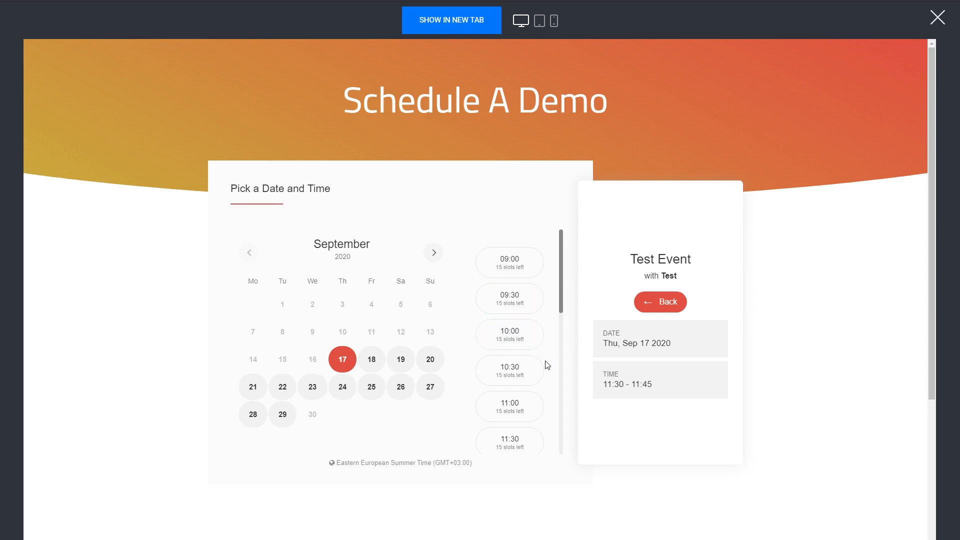
scroll(557, 354, "down", 2)
scroll(556, 354, "down", 2)
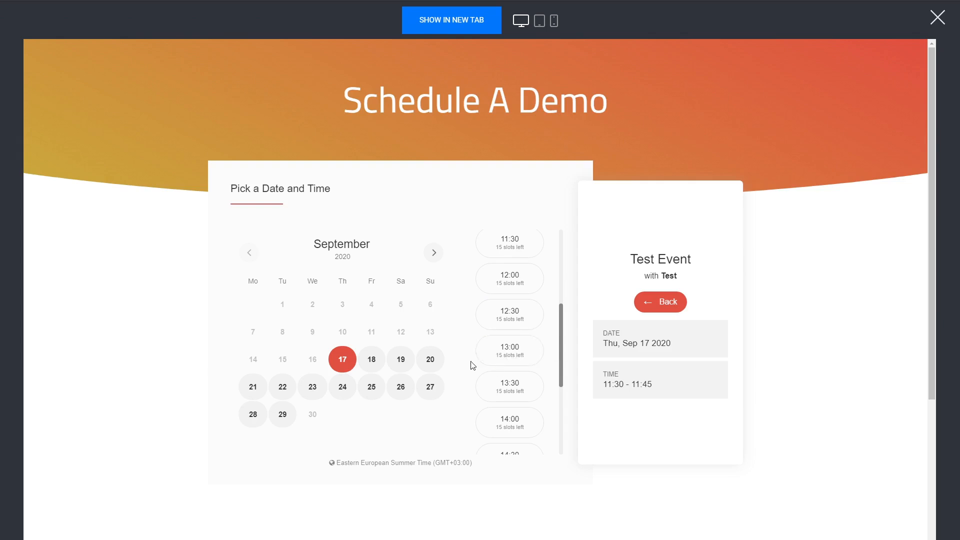
left_click(521, 353)
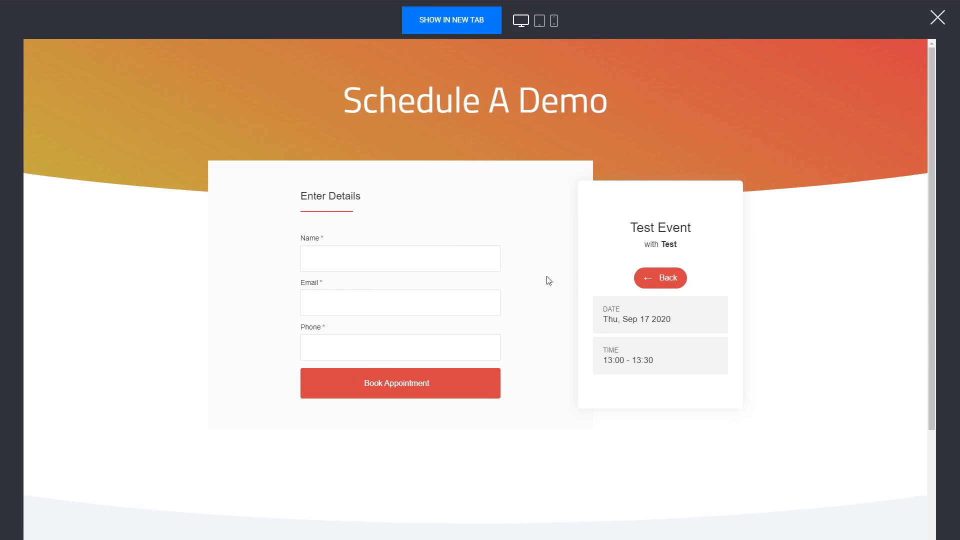
- Return to the date and time selection and pick the 10:00 slot on September 17, 2020
left_click(647, 285)
scroll(539, 361, "up", 2)
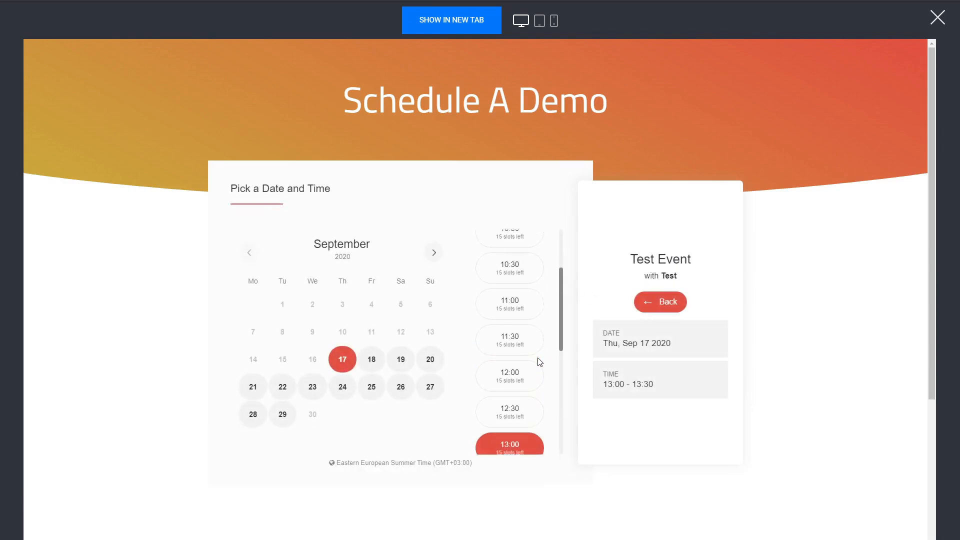
scroll(540, 360, "up", 2)
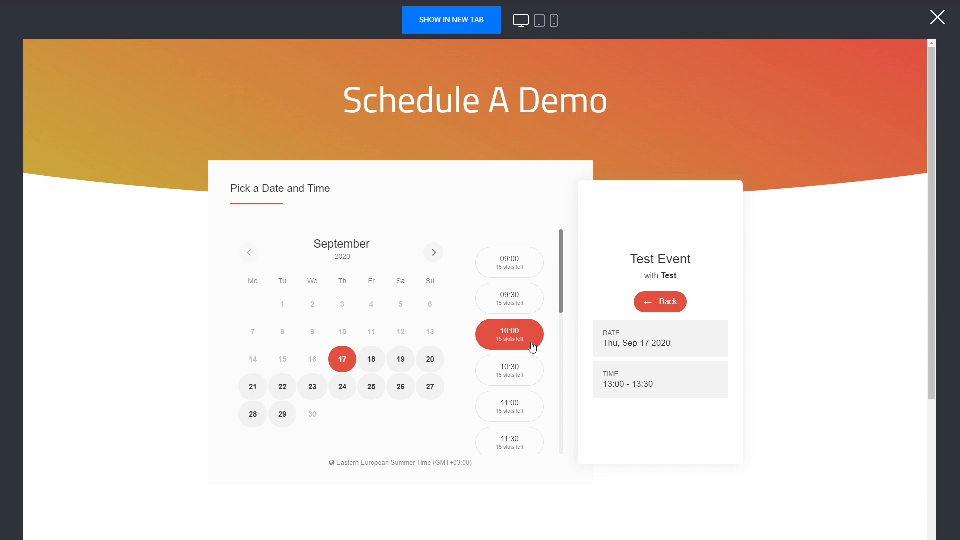
left_click(519, 346)
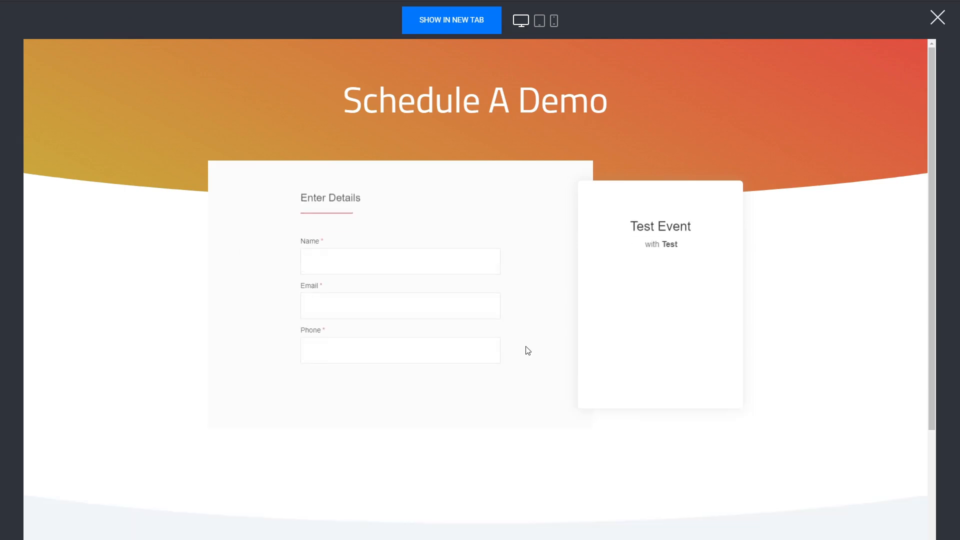
- Fill in the attendee's name, e-mail and phone number, book the appointment and close the preview
left_click(484, 256)
type("dasdasdas")
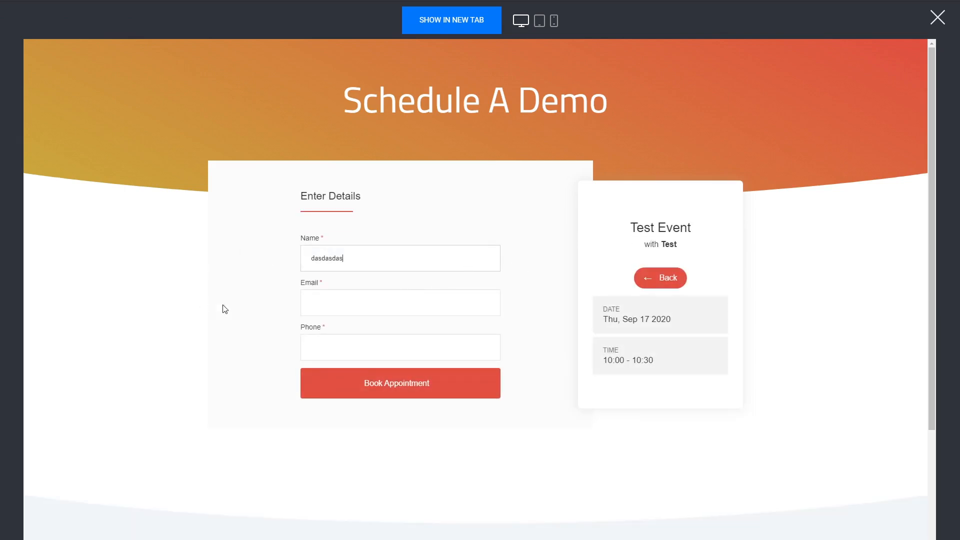
left_click(334, 304)
key("ctrl+v")
left_click(340, 347)
type("304432")
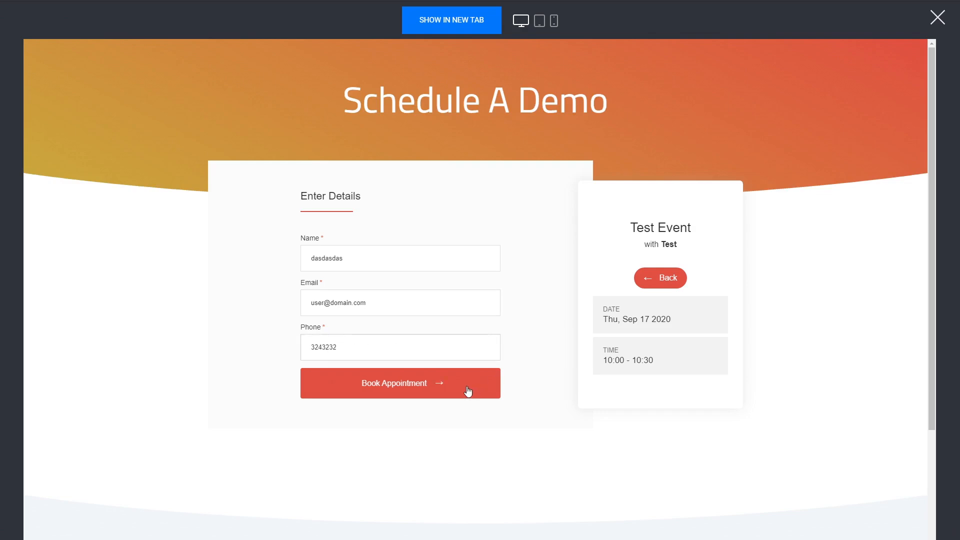
left_click(468, 392)
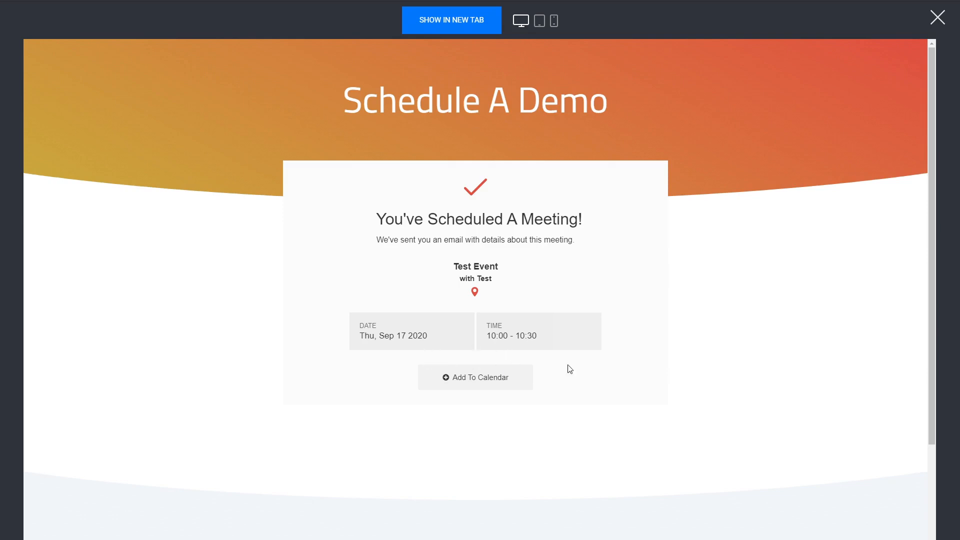
left_click(936, 19)
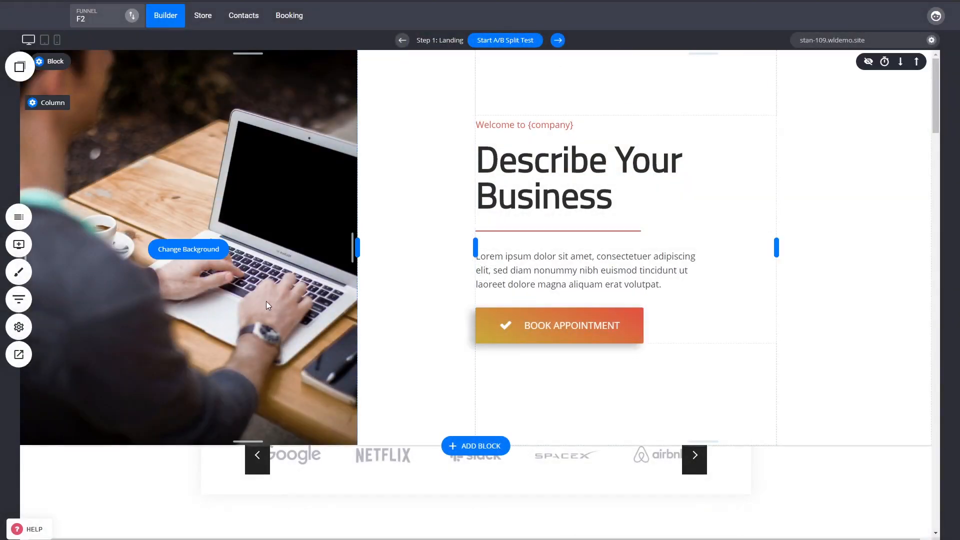
- Preview the Landing page, follow Book Appointment, compare the available time slots of both operators and close the preview
left_click(18, 354)
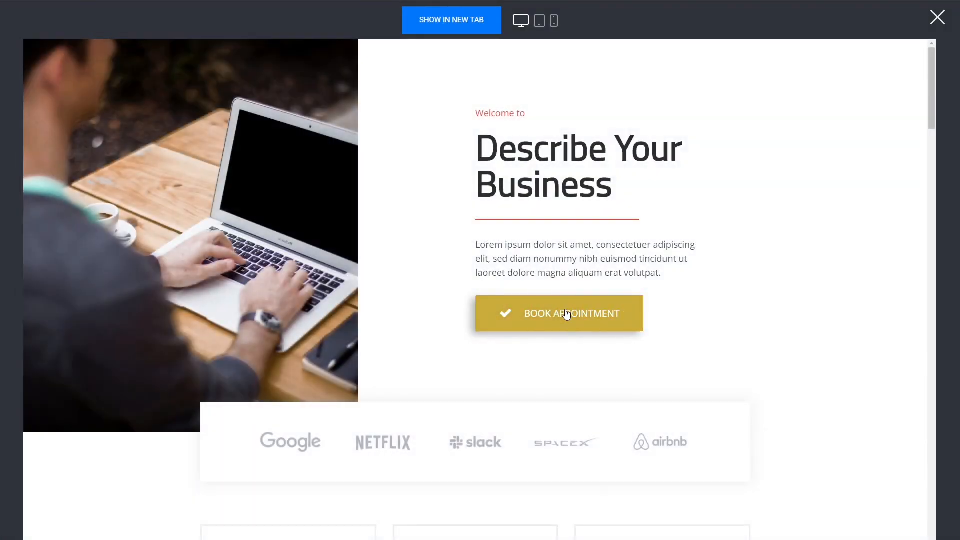
left_click(567, 314)
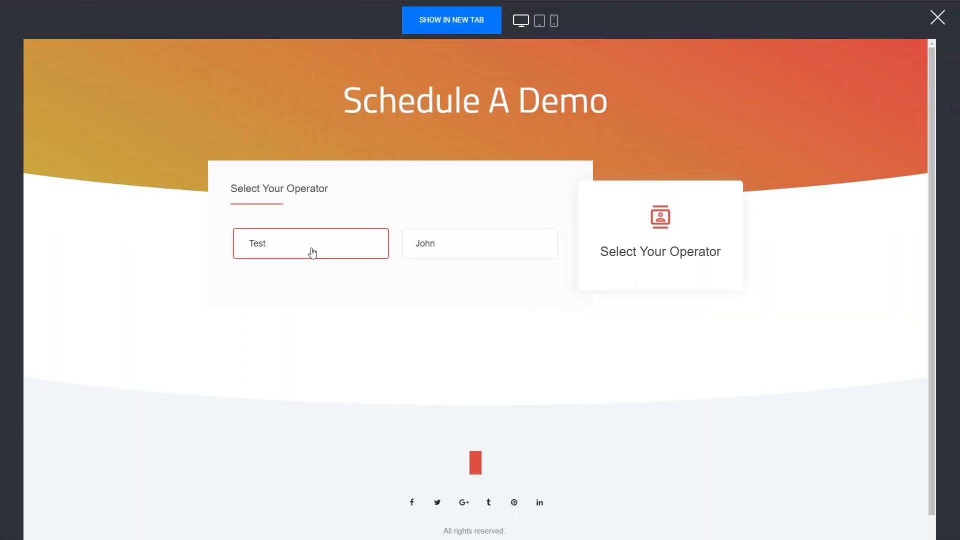
left_click(311, 251)
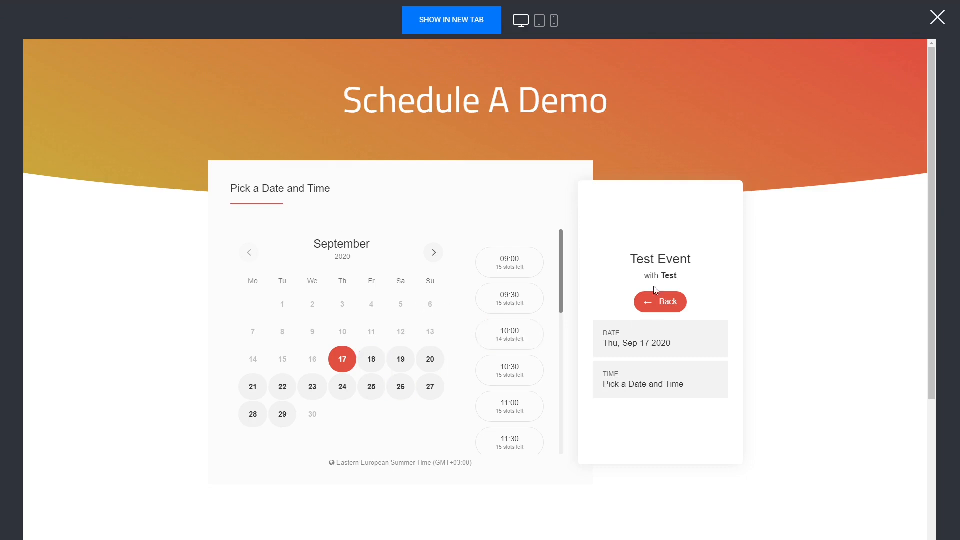
left_click(655, 302)
left_click(464, 250)
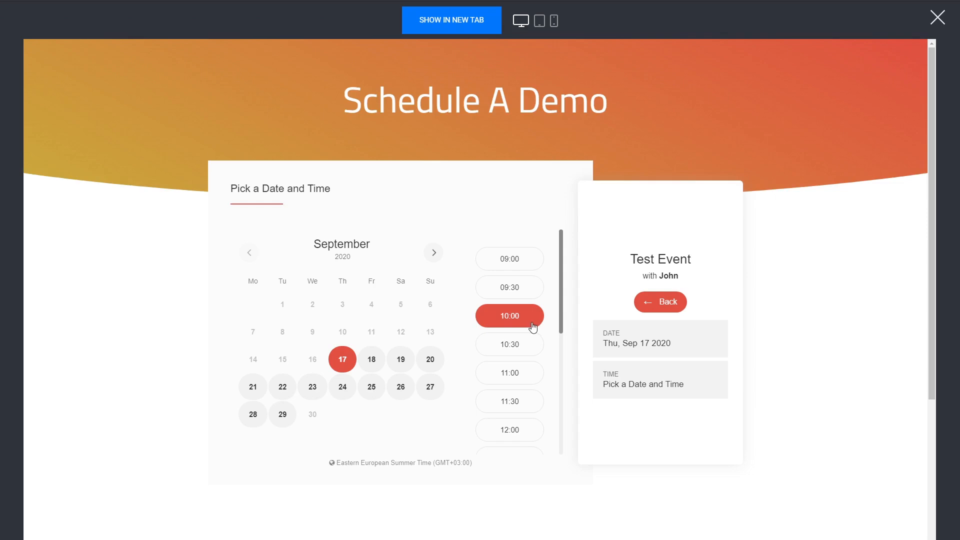
left_click(656, 305)
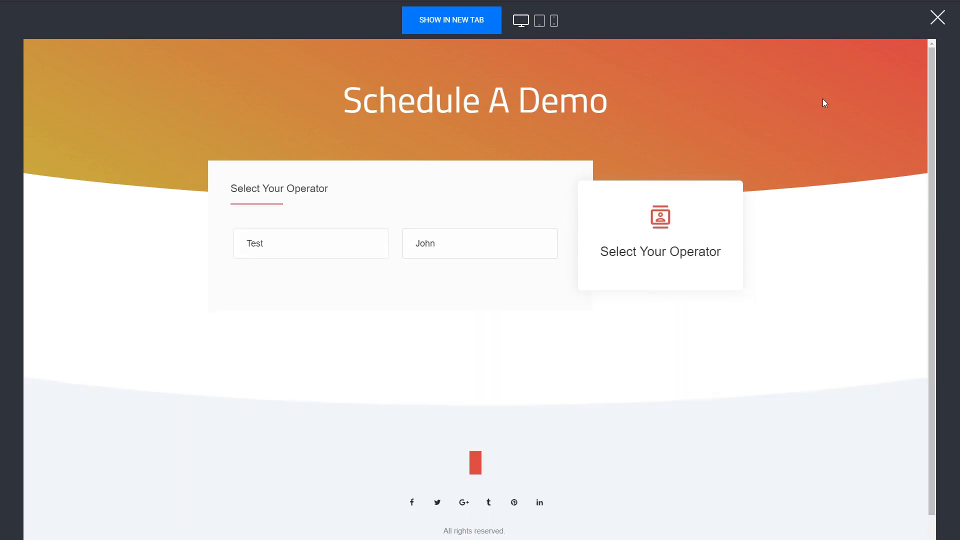
left_click(938, 17)
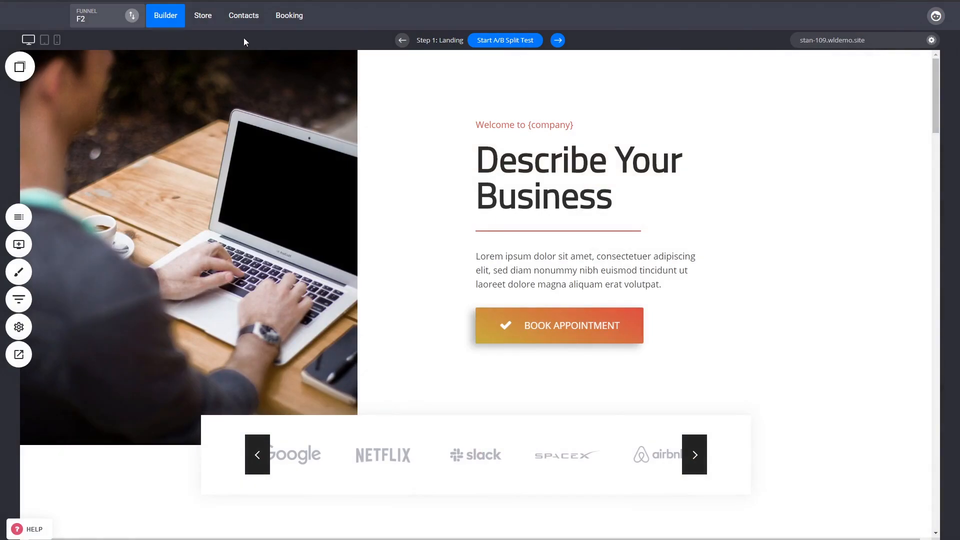
- Go to the funnel's contacts, dismiss the introduction video and open the new contact's booked events
left_click(247, 19)
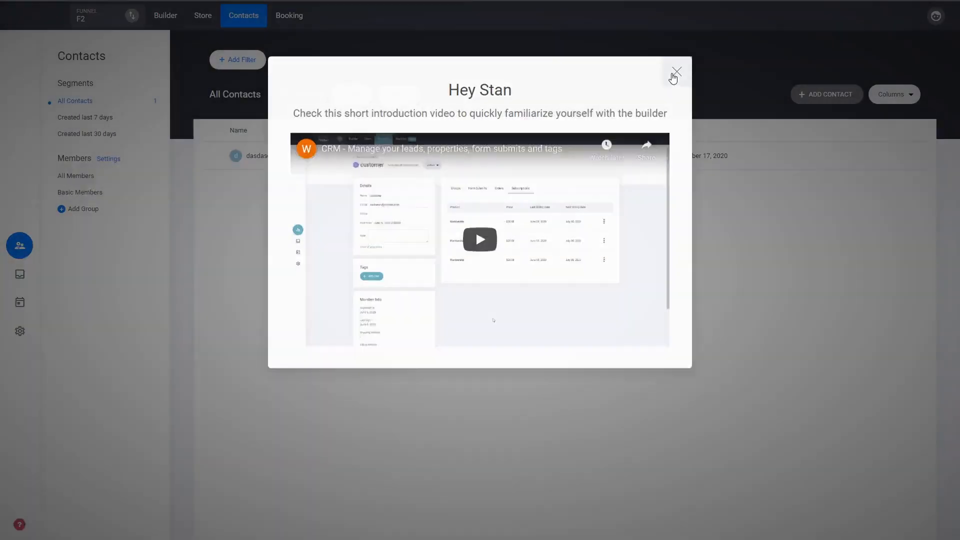
left_click(675, 70)
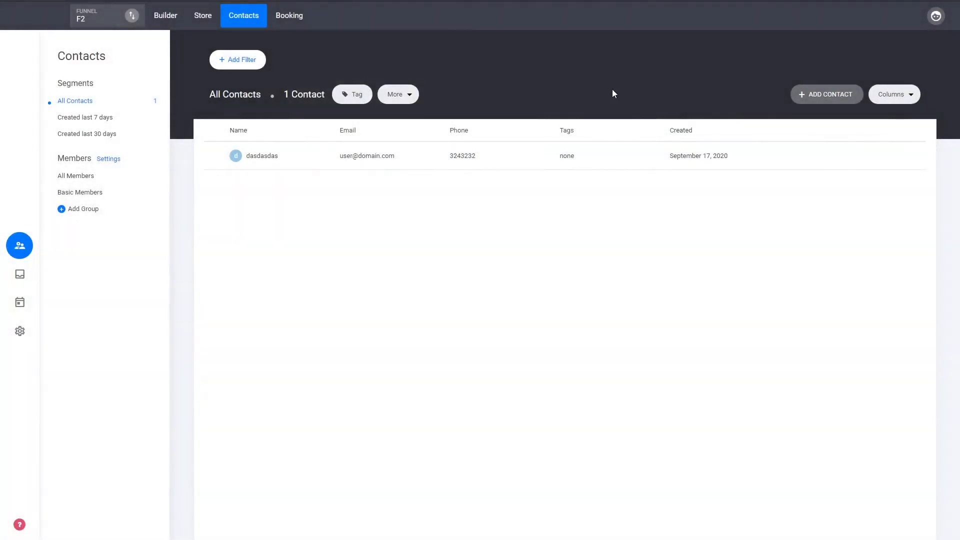
left_click(369, 159)
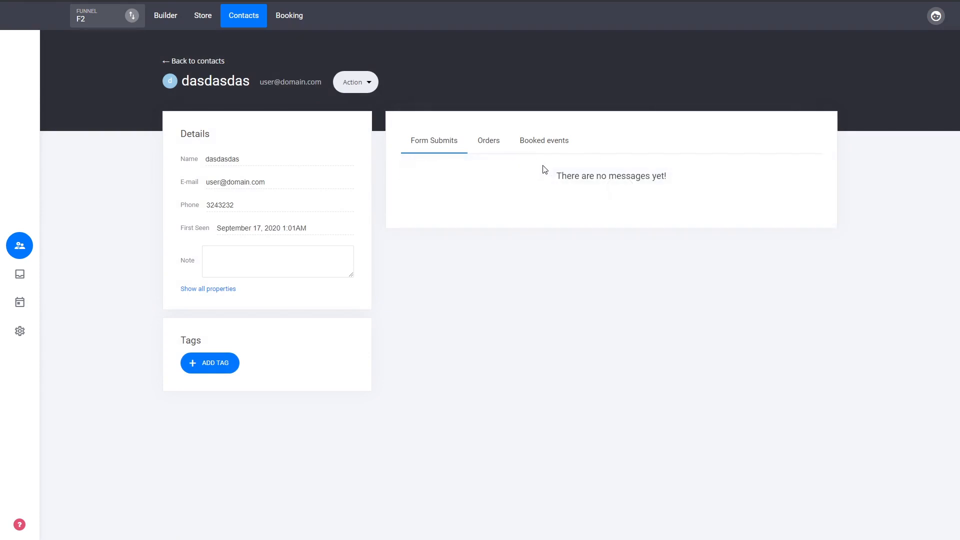
left_click(549, 145)
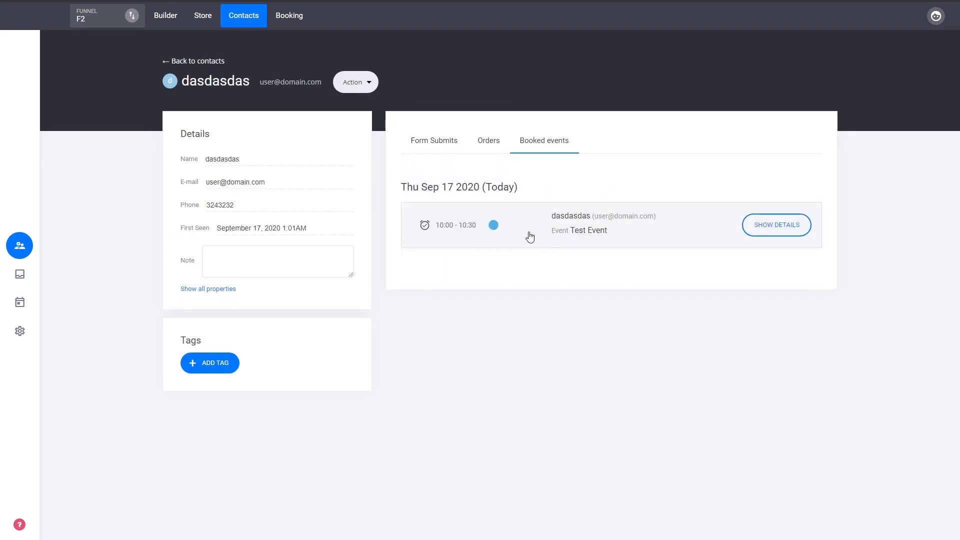
- Examine the details of the contact's Test Event booking and show all of the contact's properties
left_click(718, 226)
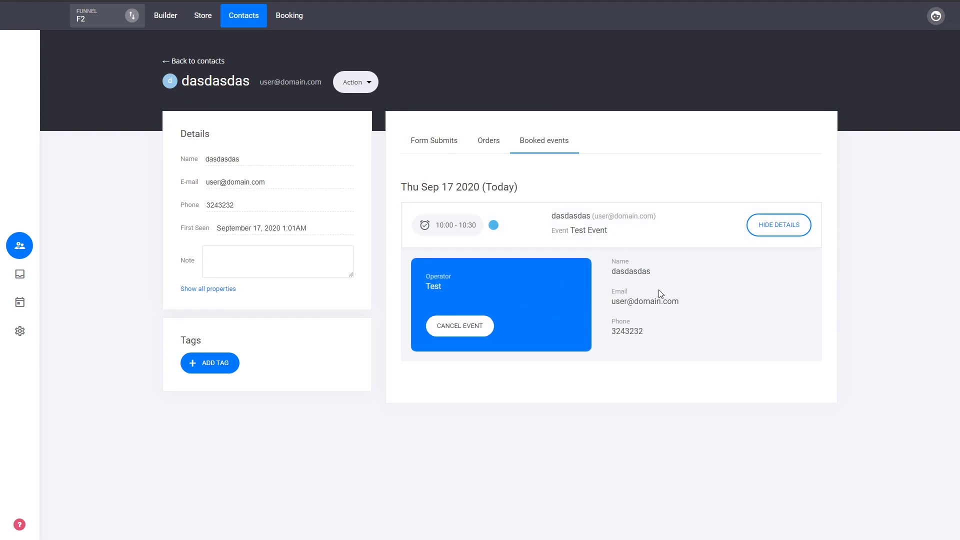
left_click(584, 212)
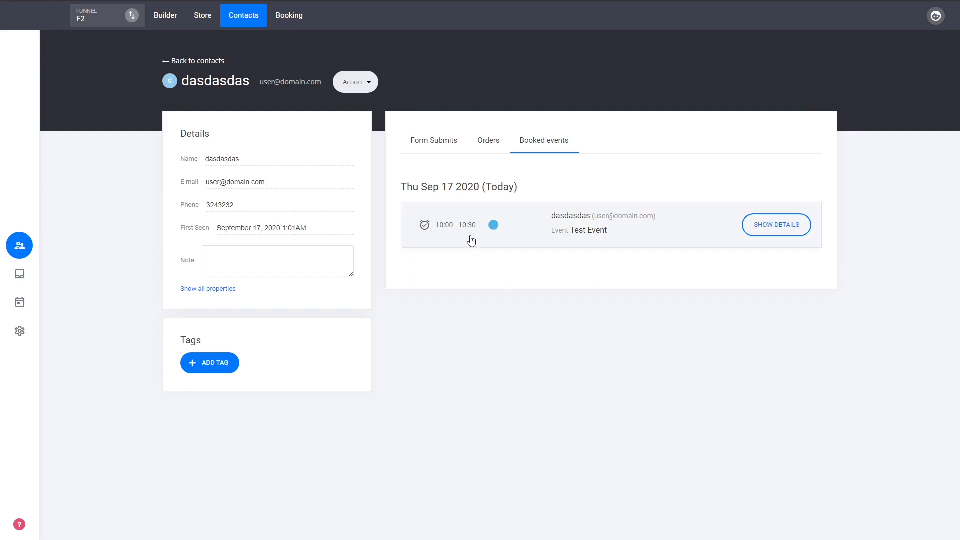
left_click(758, 234)
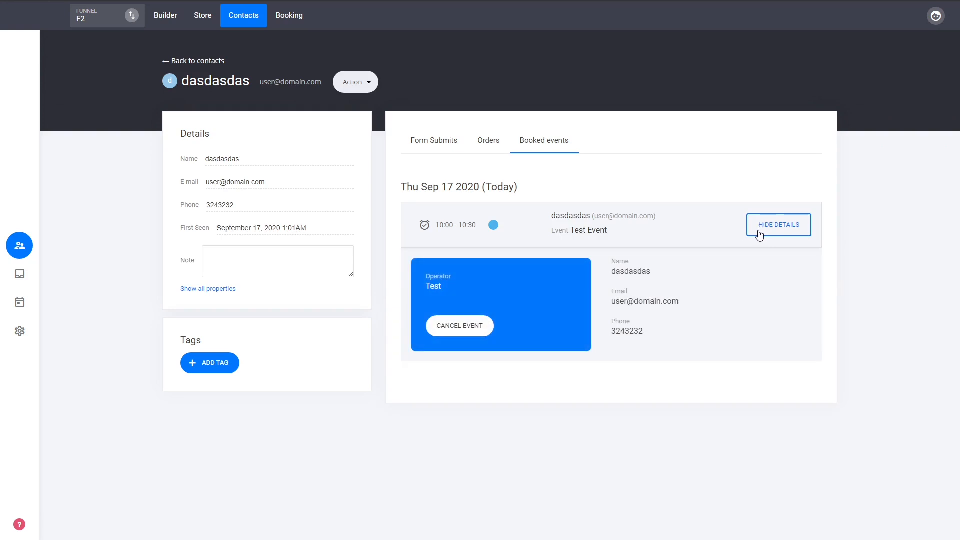
left_click(759, 233)
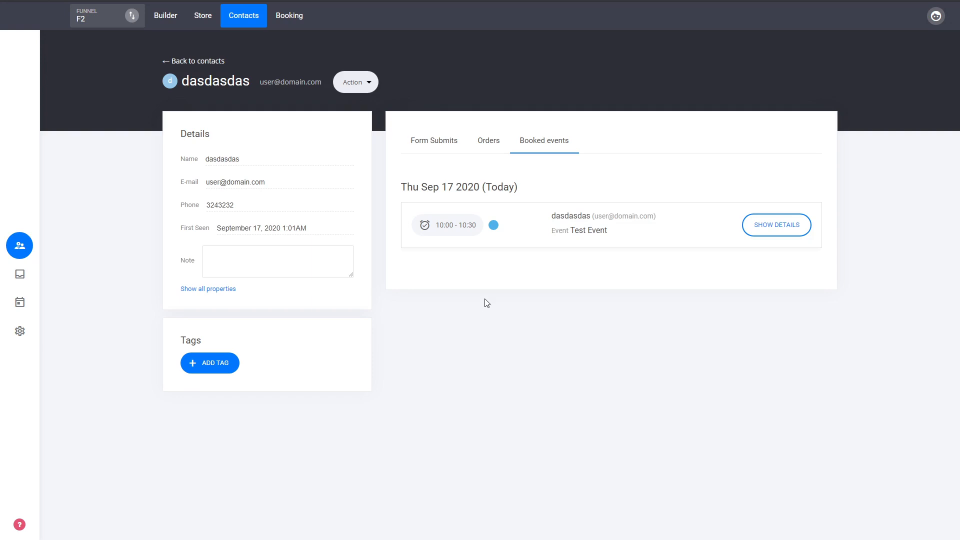
left_click(230, 290)
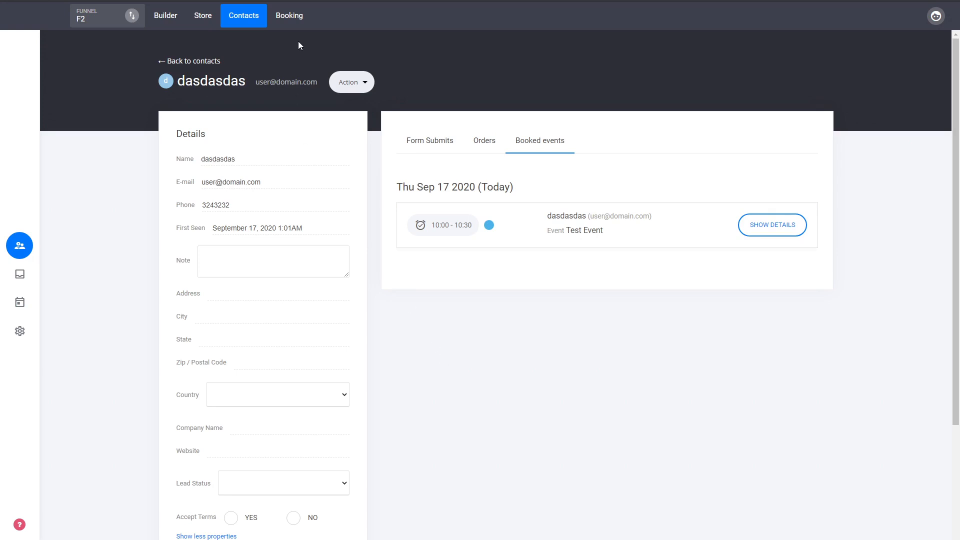
- Open the booking schedule and examine the details of the September 17, 2020 booking
left_click(301, 23)
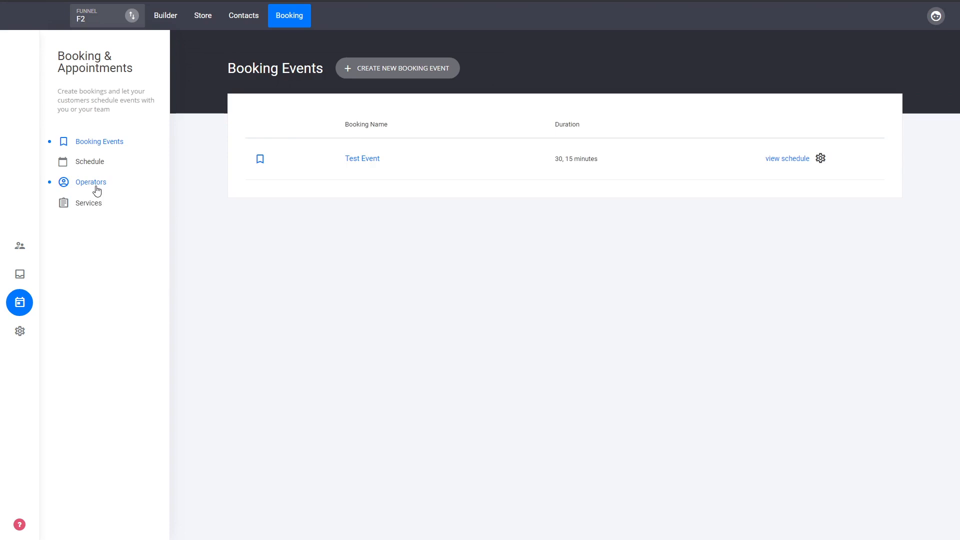
left_click(91, 164)
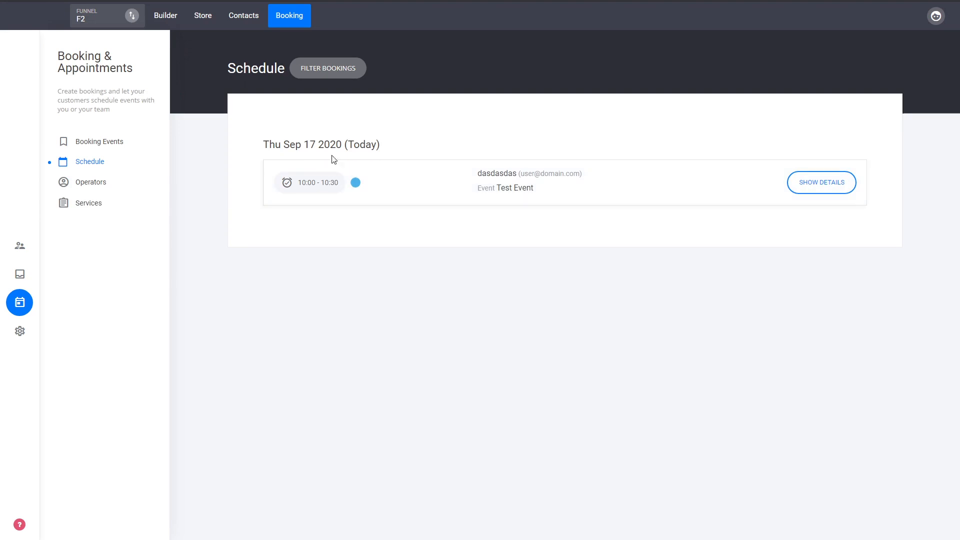
left_click(402, 192)
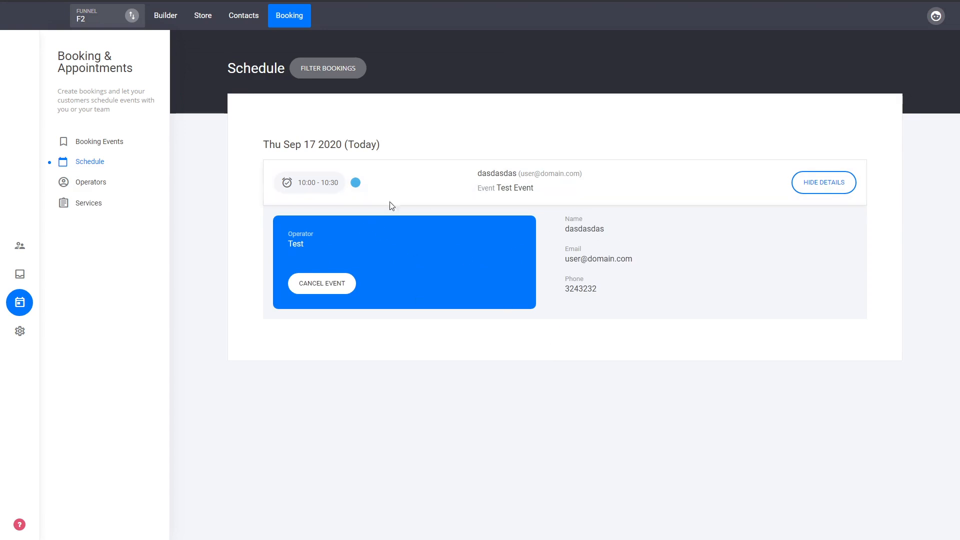
left_click(473, 195)
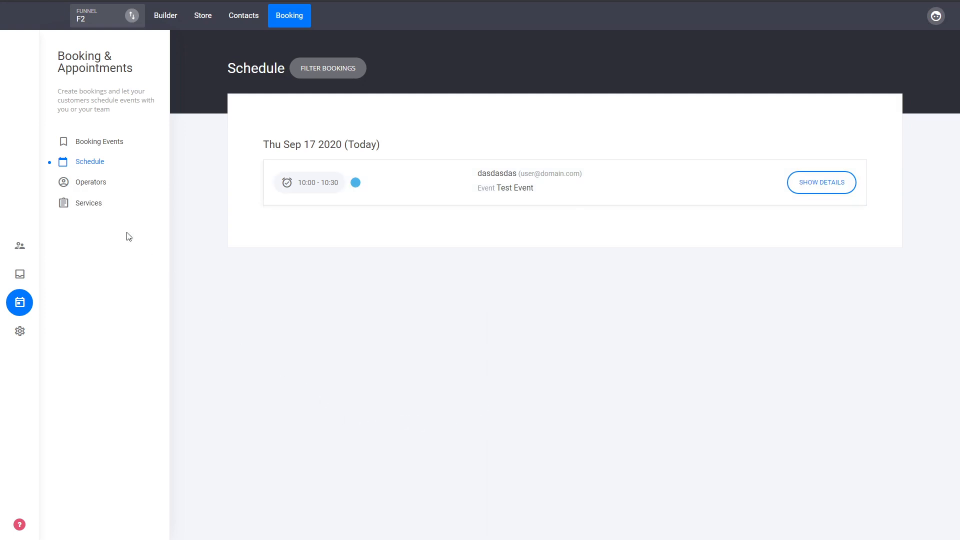
- Try out a new booking service with a 45 min duration and contact tagging, and close the form without saving
left_click(103, 209)
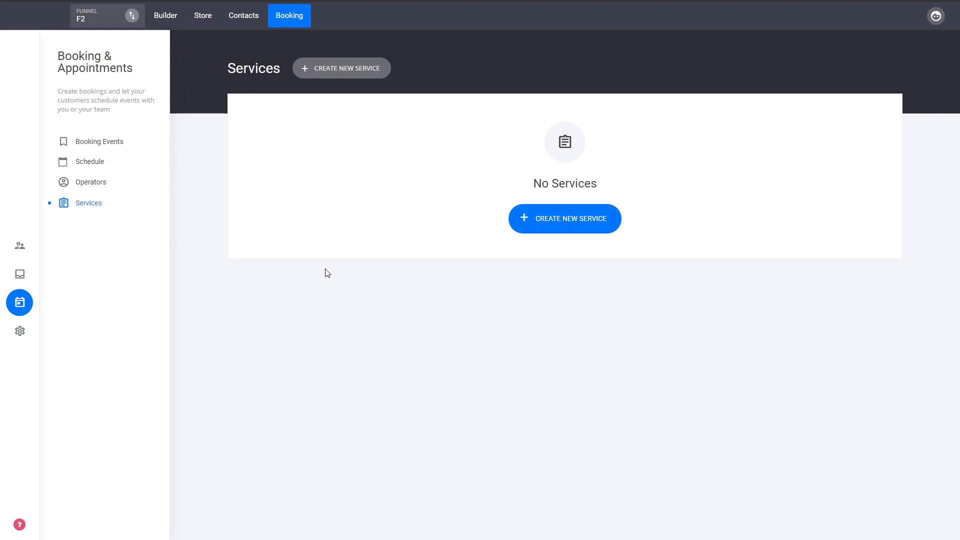
left_click(584, 223)
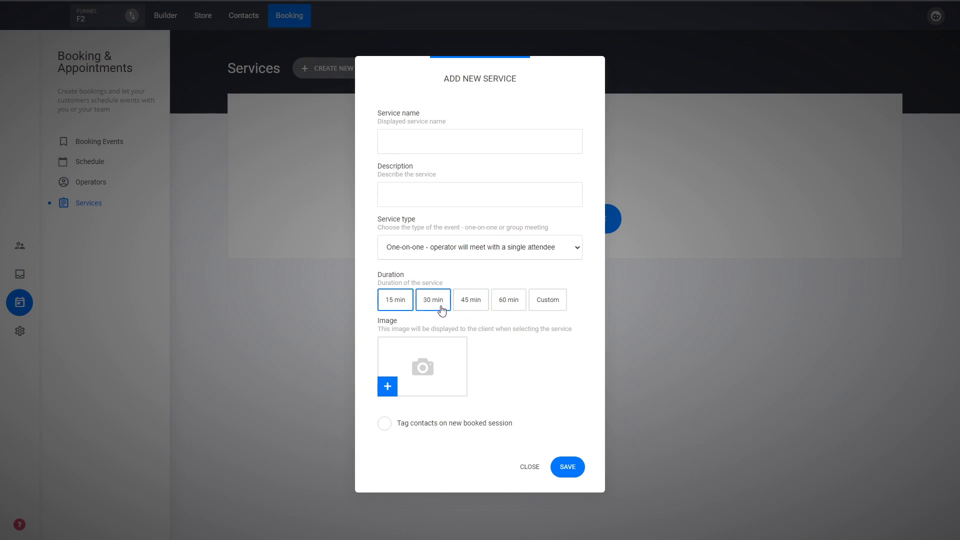
left_click(470, 307)
left_click(448, 428)
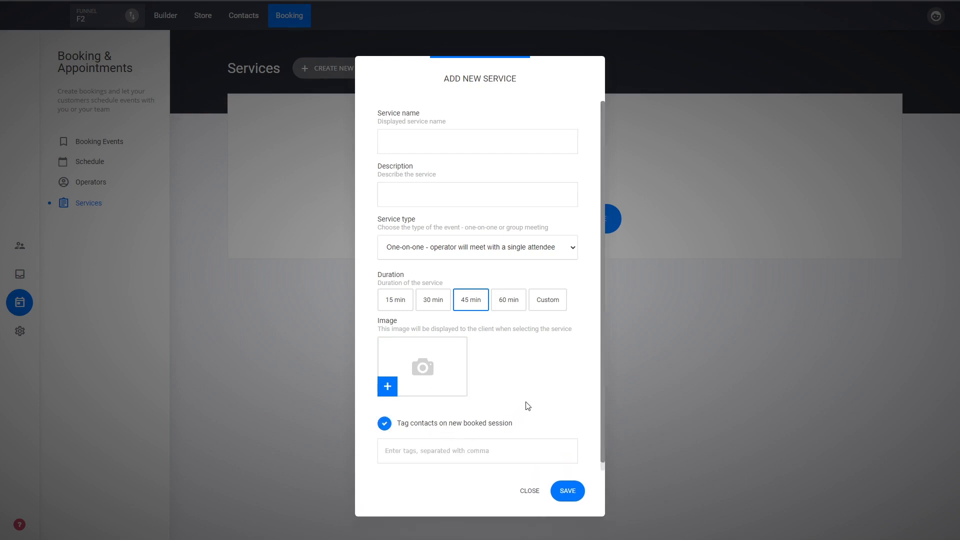
left_click(452, 425)
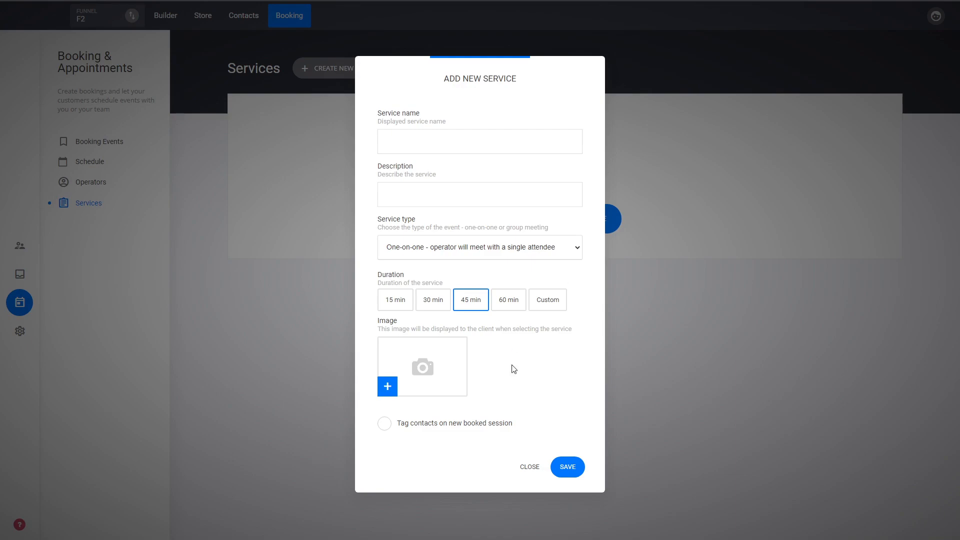
left_click(529, 468)
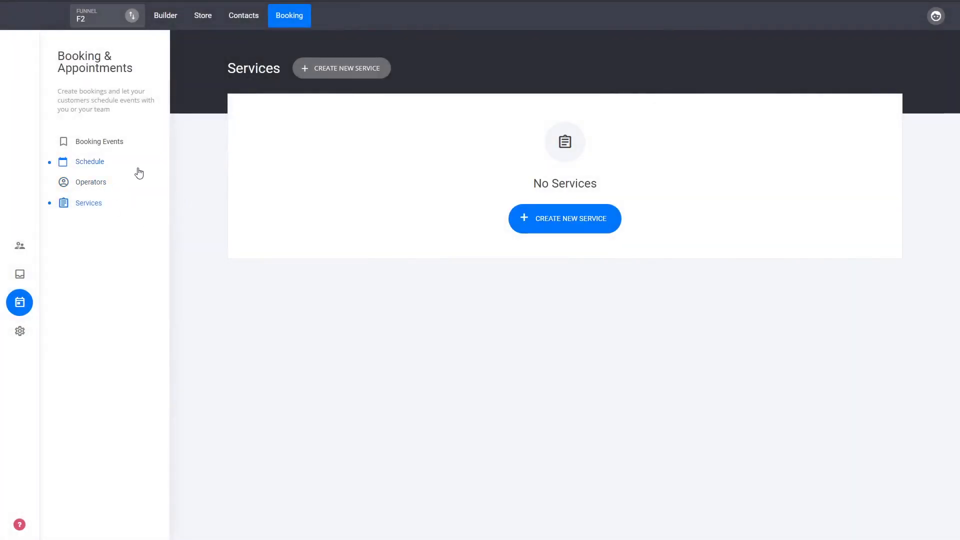
- Open Test Event, look through its operators, services and availability settings, and return to all booking events
left_click(108, 145)
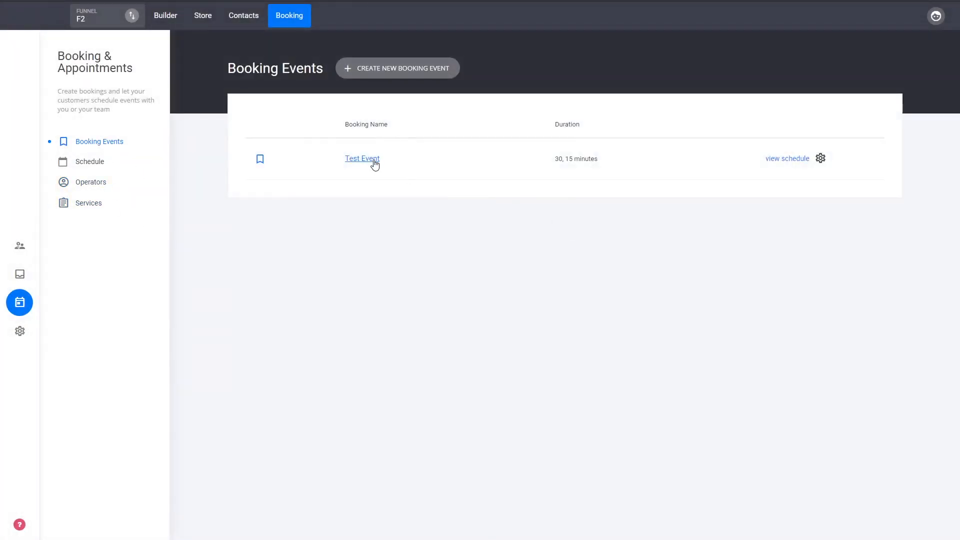
left_click(373, 160)
left_click(234, 168)
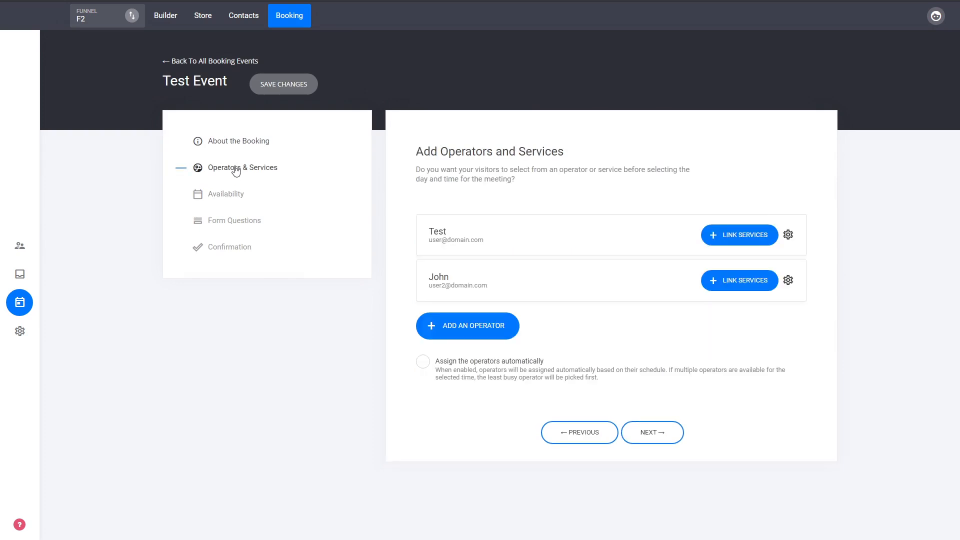
left_click(752, 243)
left_click(217, 199)
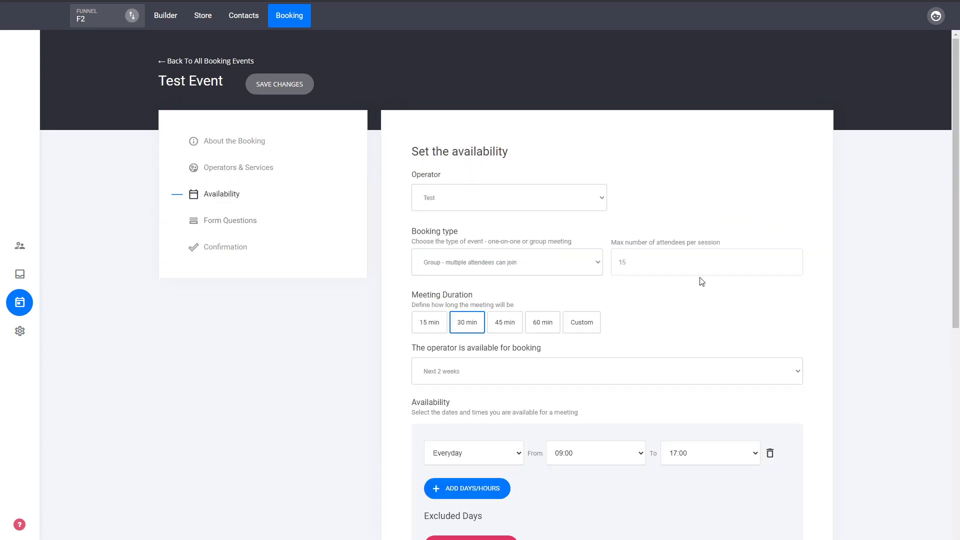
left_click(213, 61)
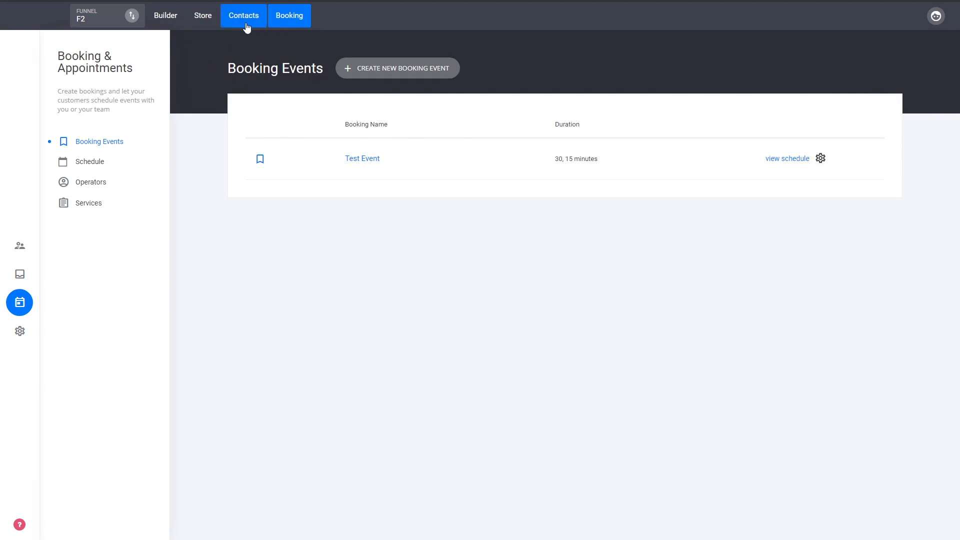
- Return to the builder and open the funnel's Booking page
left_click(173, 18)
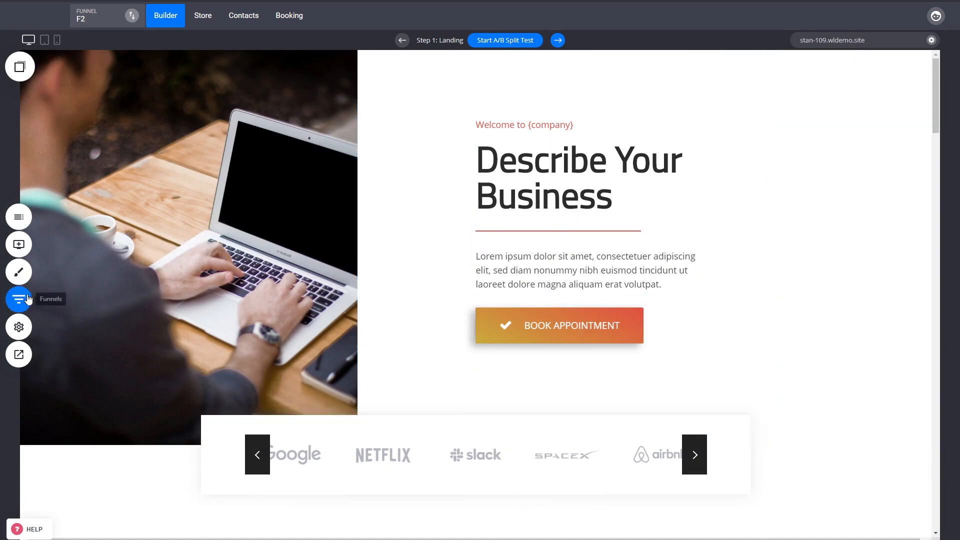
left_click(558, 42)
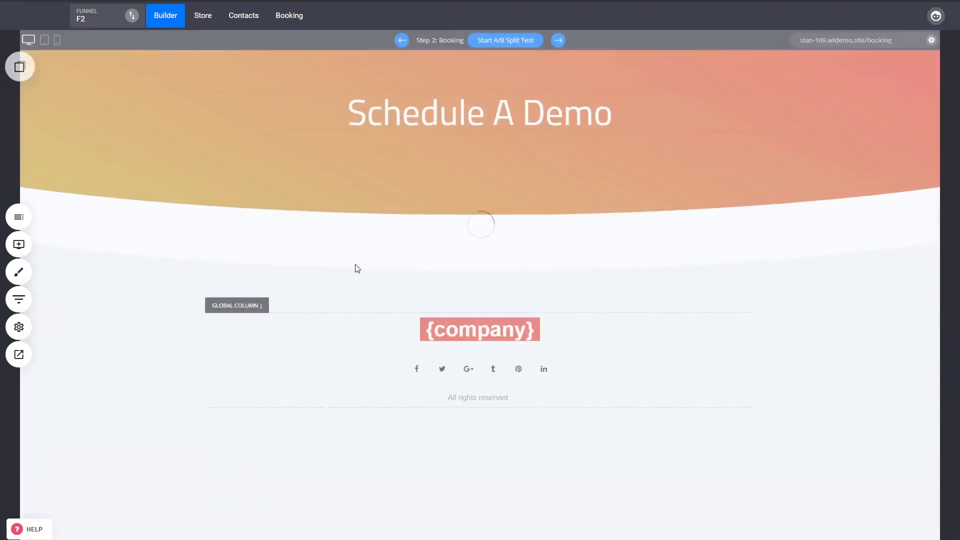